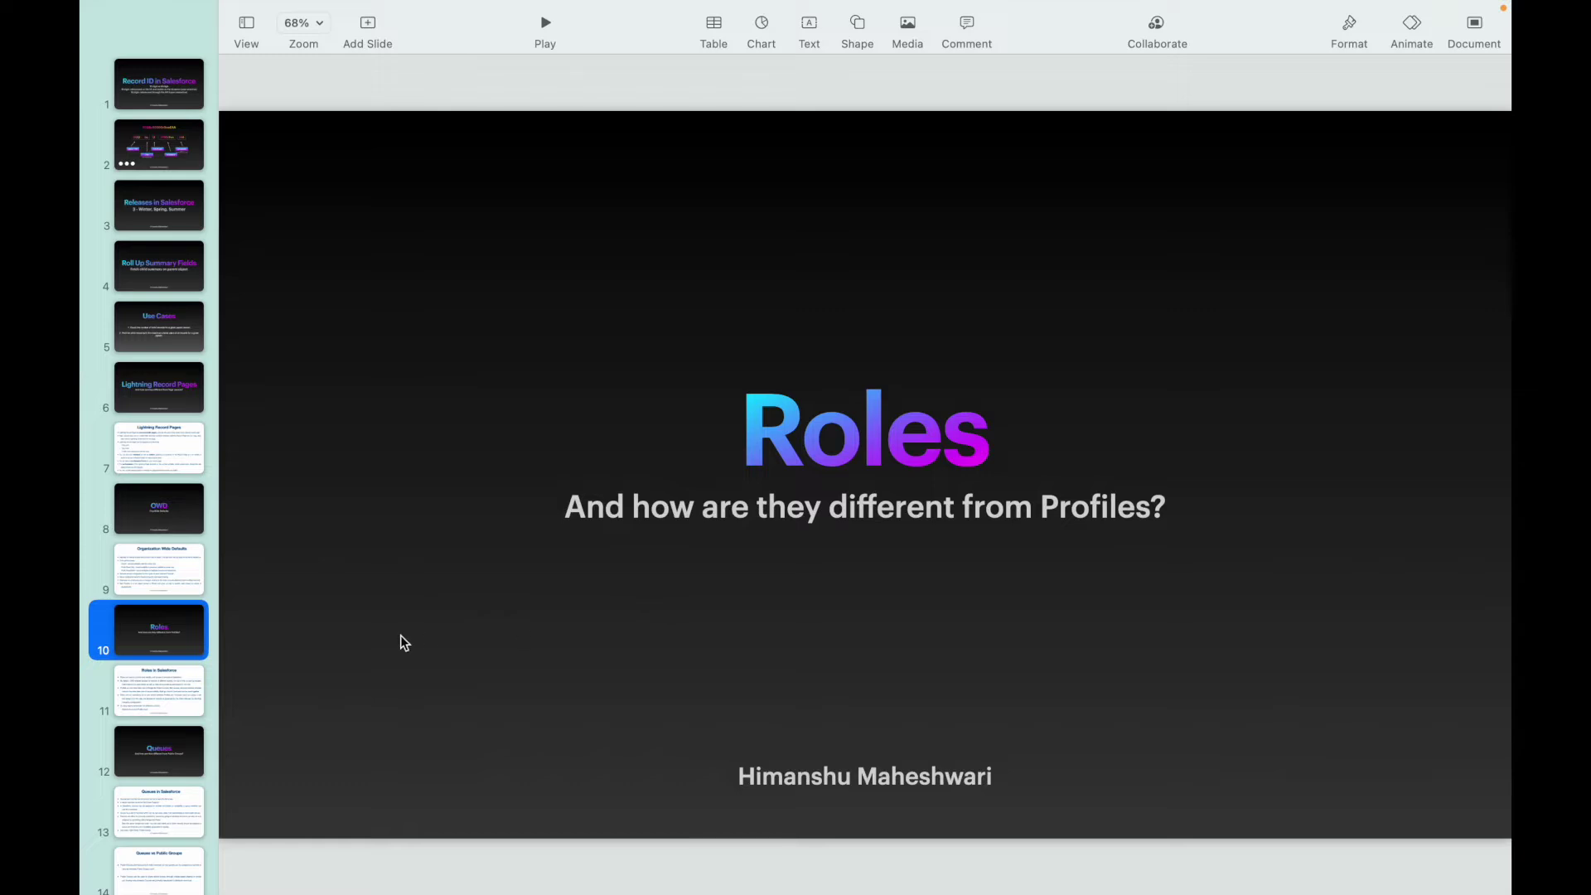
# - Show slide 11, Roles in Salesforce, and highlight parts of its first bullet while explaining
pyautogui.click(162, 689)
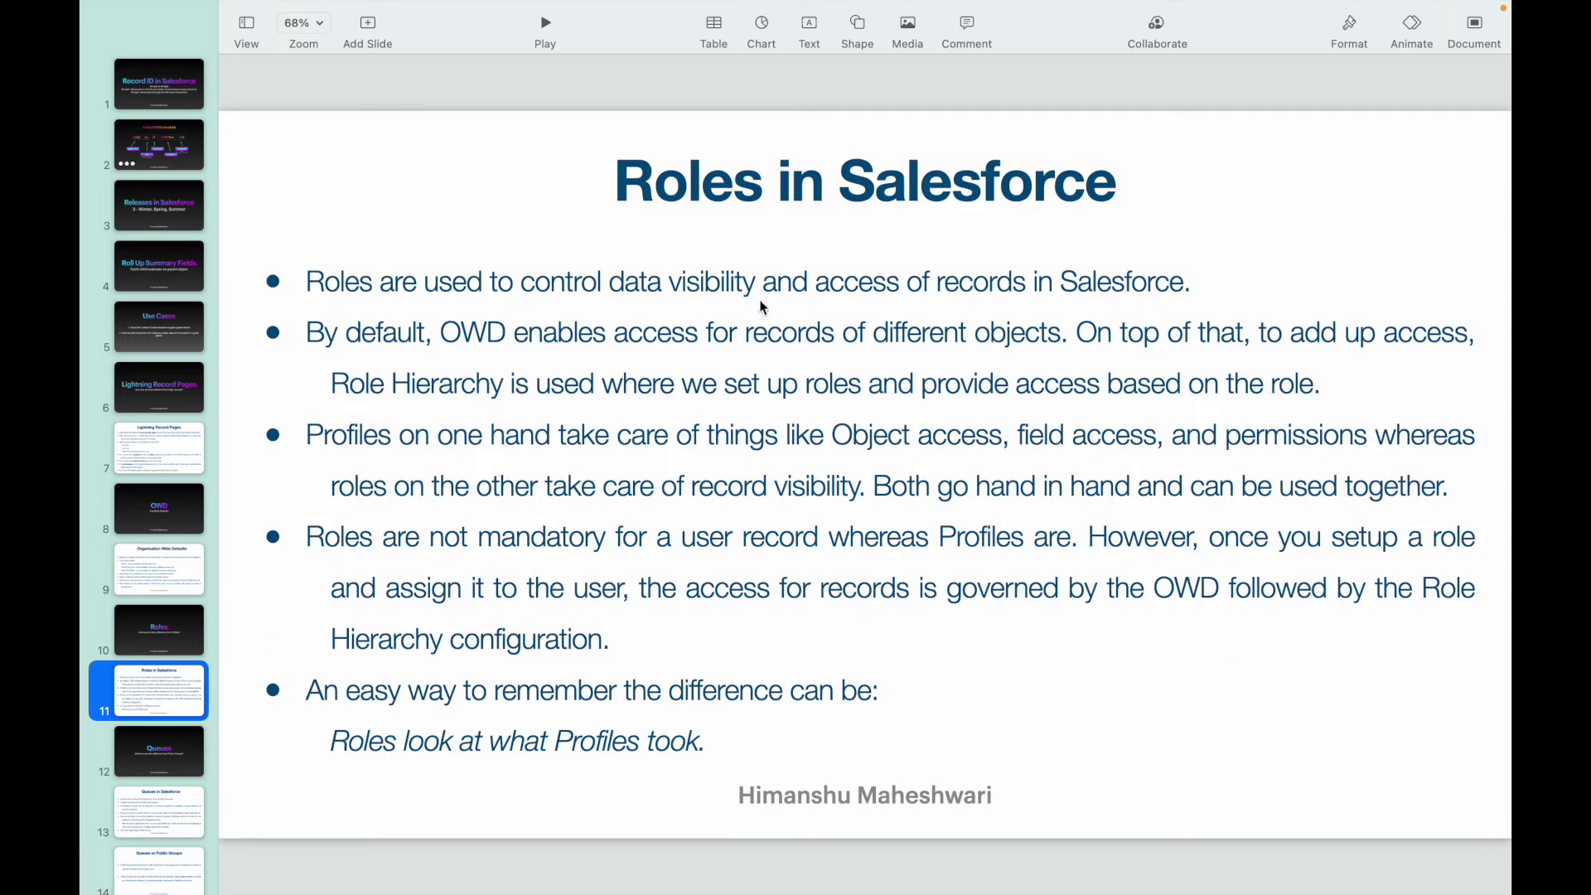
pyautogui.doubleClick(449, 287)
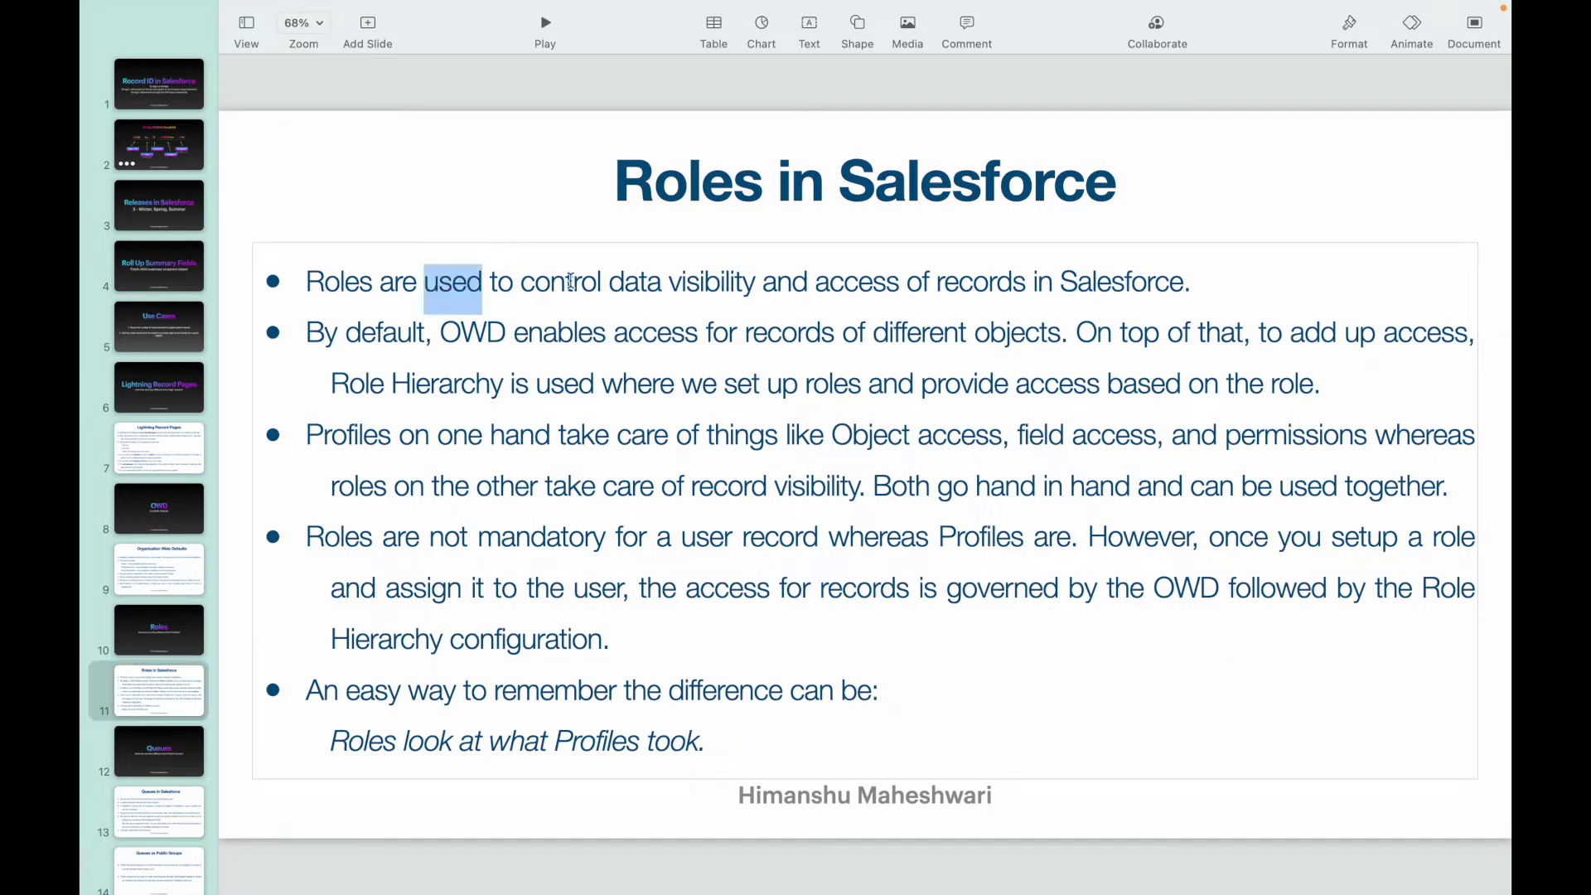
pyautogui.moveTo(625, 282); pyautogui.dragTo(1212, 277)
pyautogui.click(1184, 278)
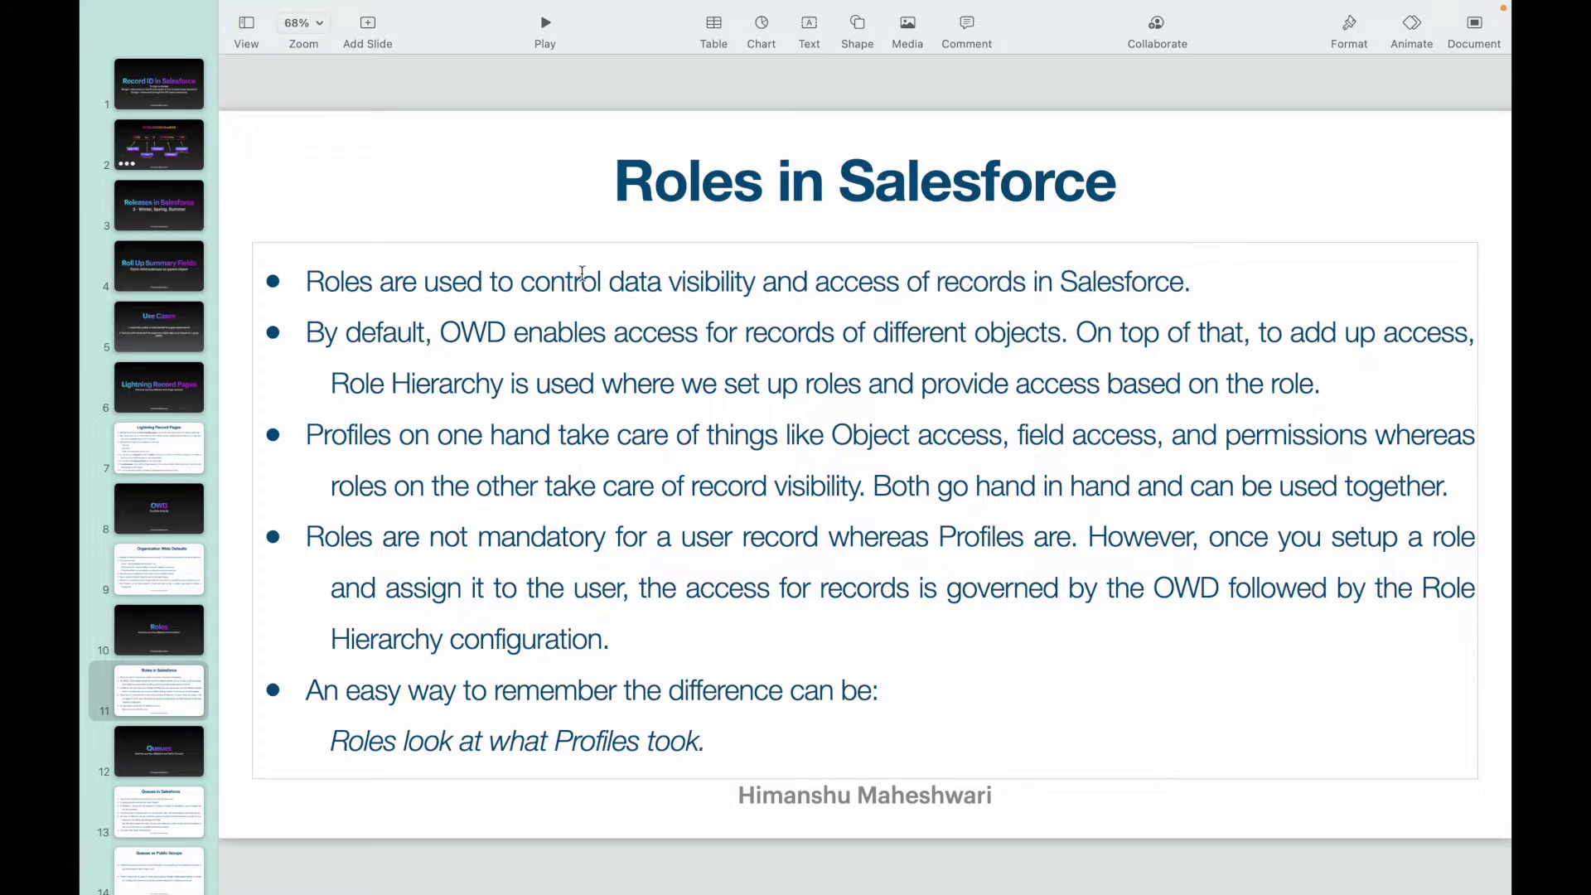
pyautogui.click(520, 282)
pyautogui.click(1202, 284)
# - Highlight 'OWD' and 'top of that' in the second bullet while explaining
pyautogui.doubleClick(460, 332)
pyautogui.click(525, 336)
pyautogui.moveTo(440, 333); pyautogui.dragTo(497, 333)
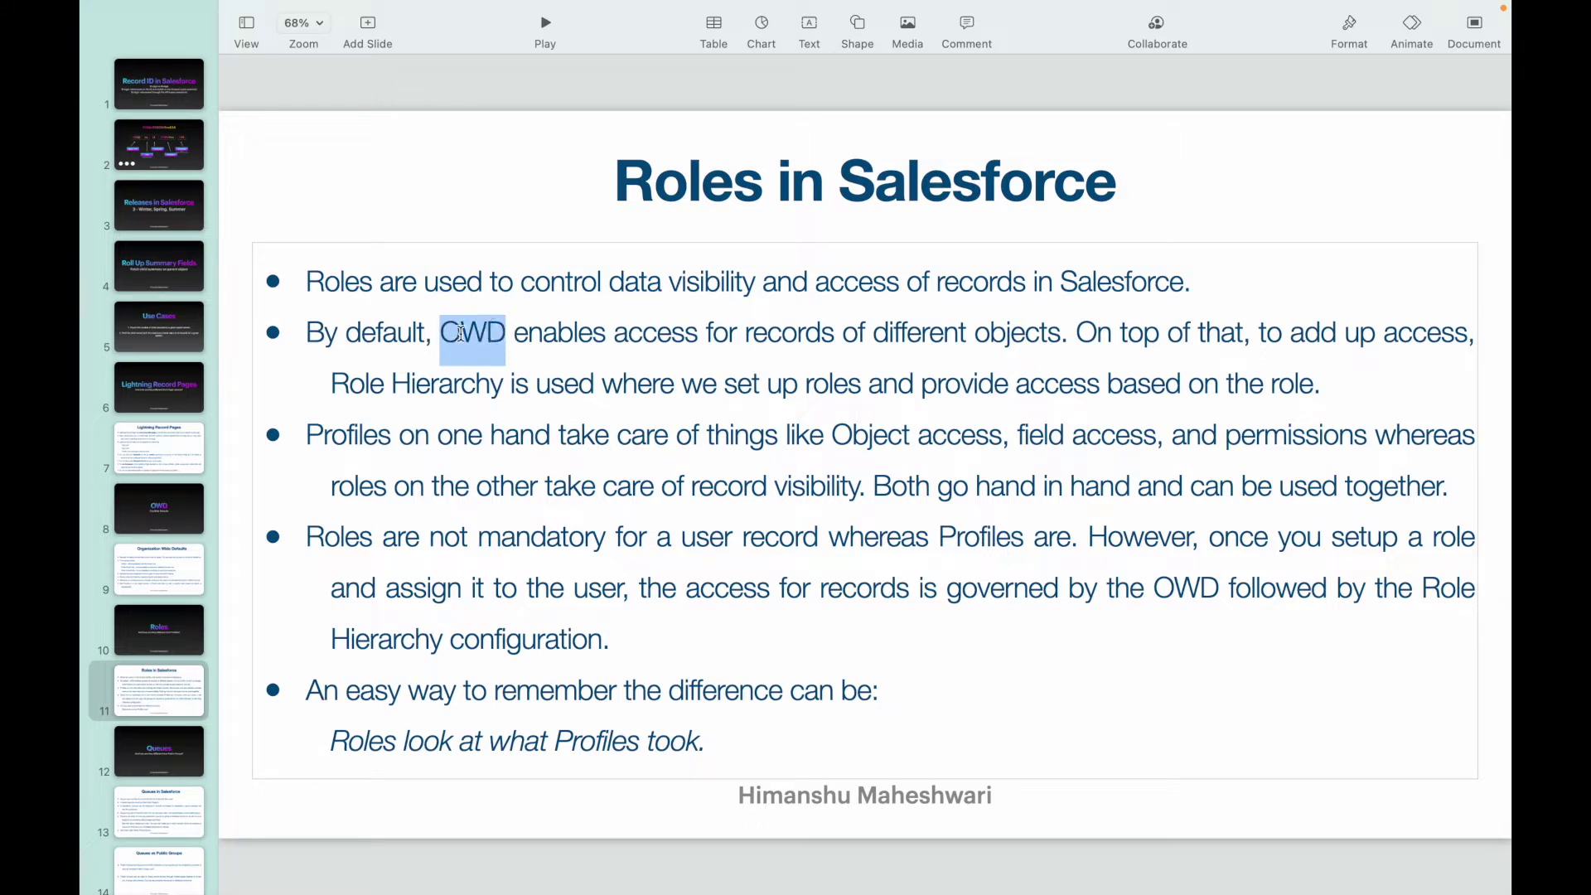
pyautogui.click(714, 336)
pyautogui.click(974, 334)
pyautogui.moveTo(1122, 333); pyautogui.dragTo(1249, 334)
pyautogui.click(1372, 335)
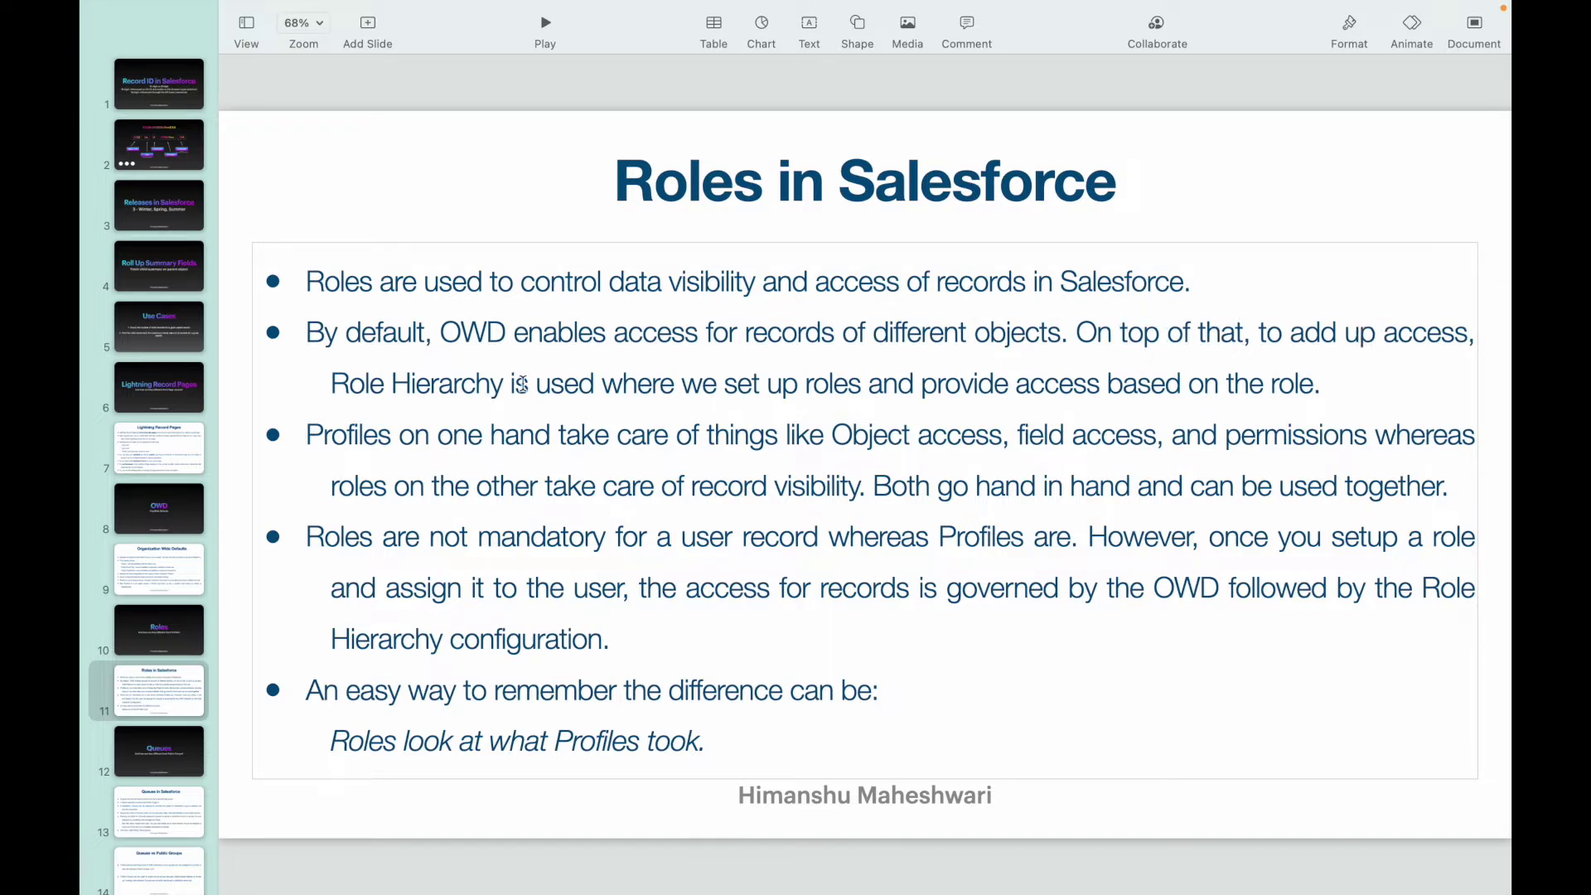
# - Highlight 'is used', 'roles' and 'access', then switch to Salesforce Setup in Chrome
pyautogui.moveTo(514, 386); pyautogui.dragTo(595, 385)
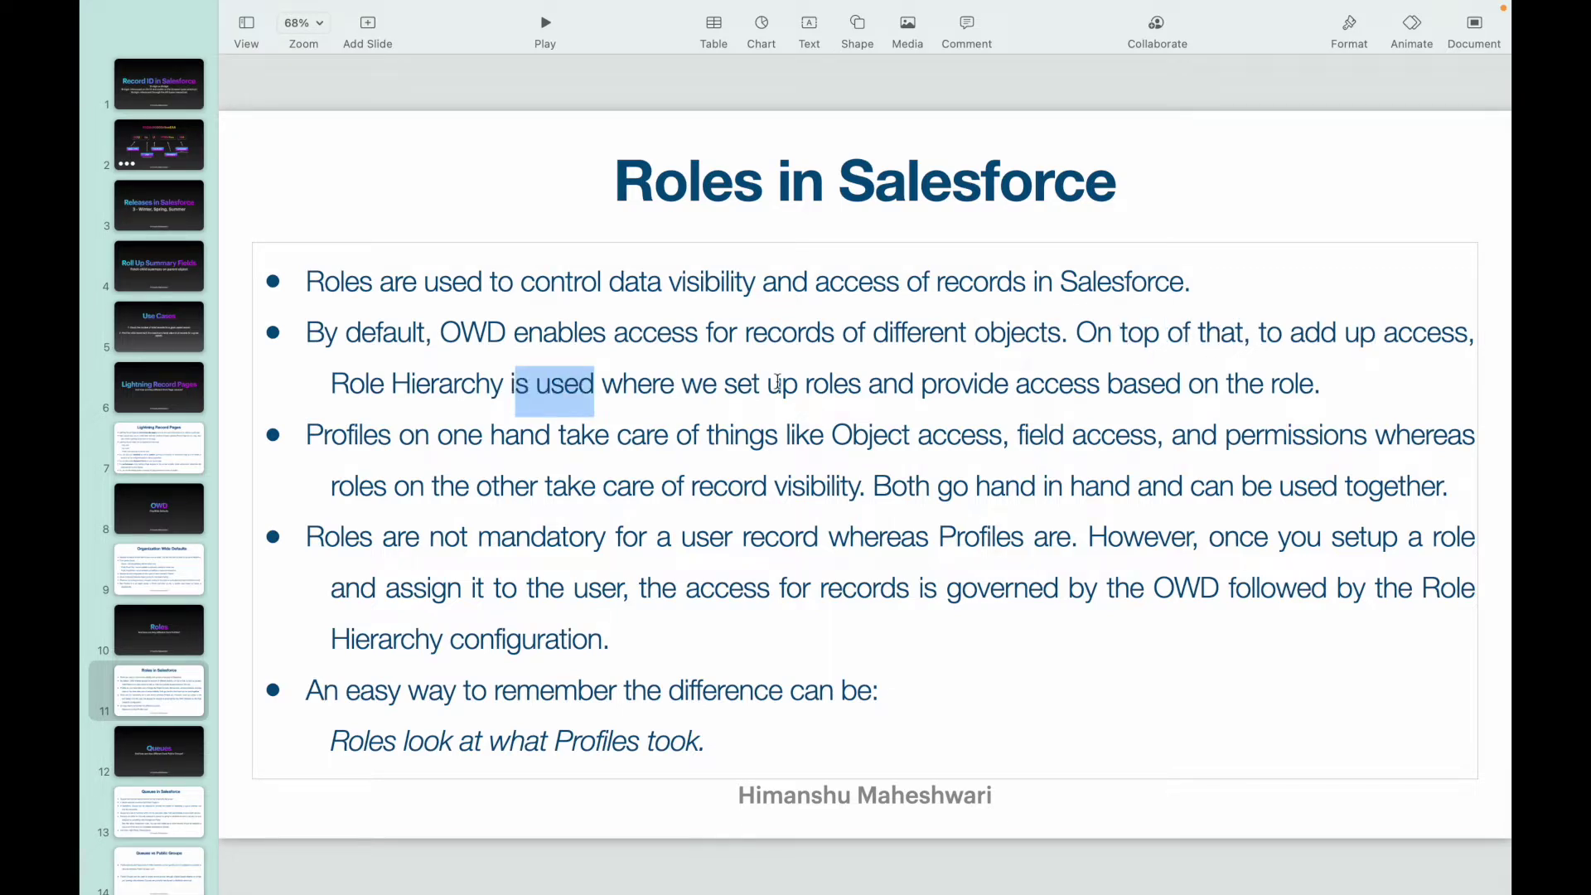
pyautogui.doubleClick(821, 385)
pyautogui.doubleClick(1052, 386)
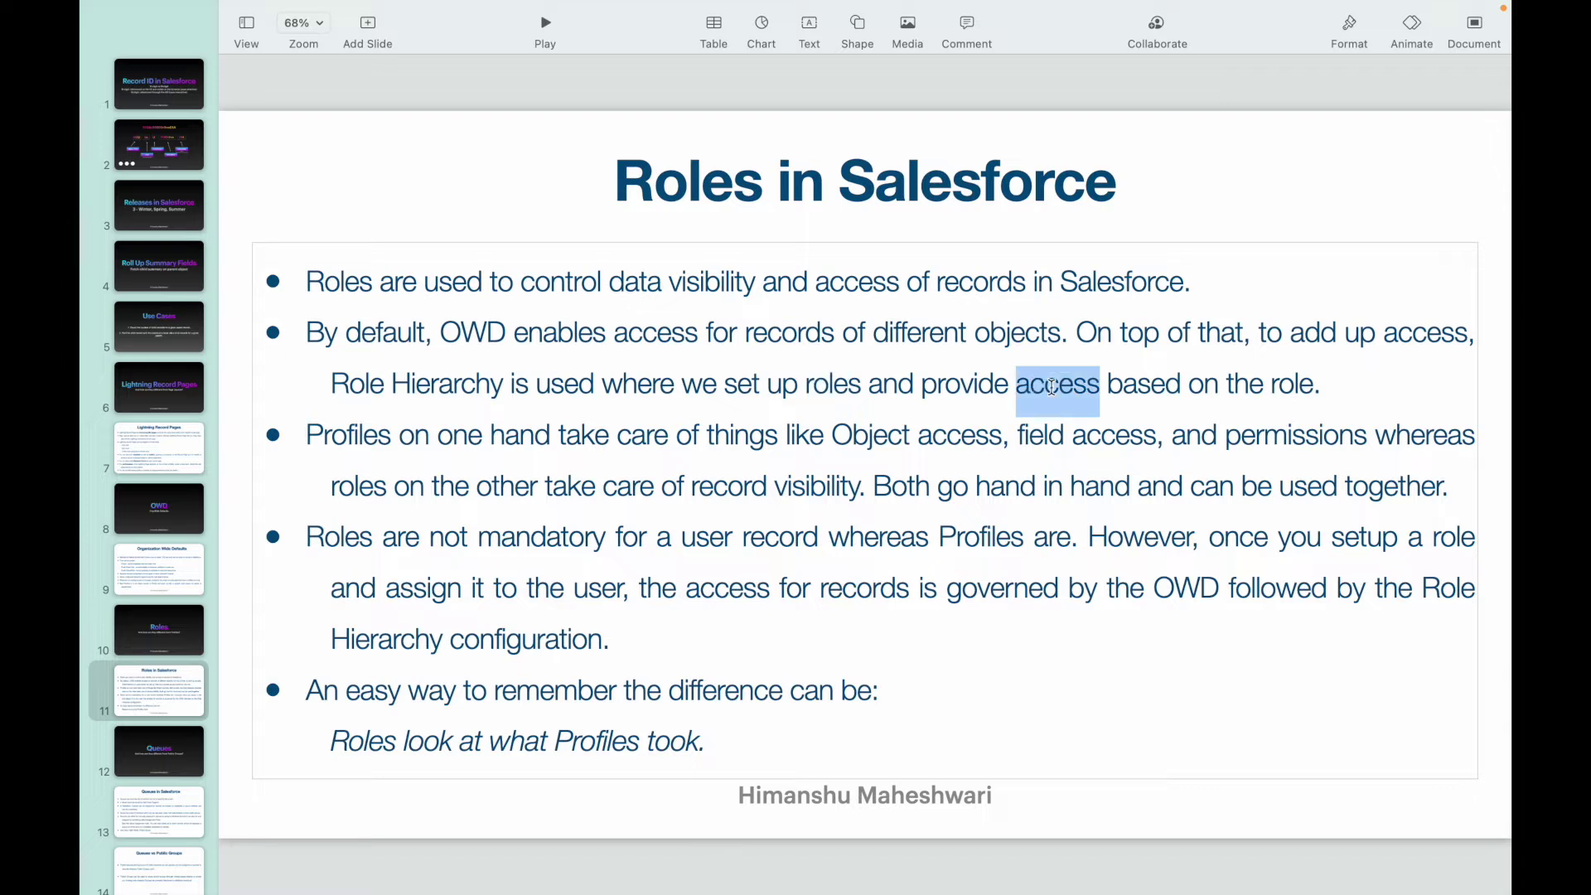
pyautogui.click(1317, 385)
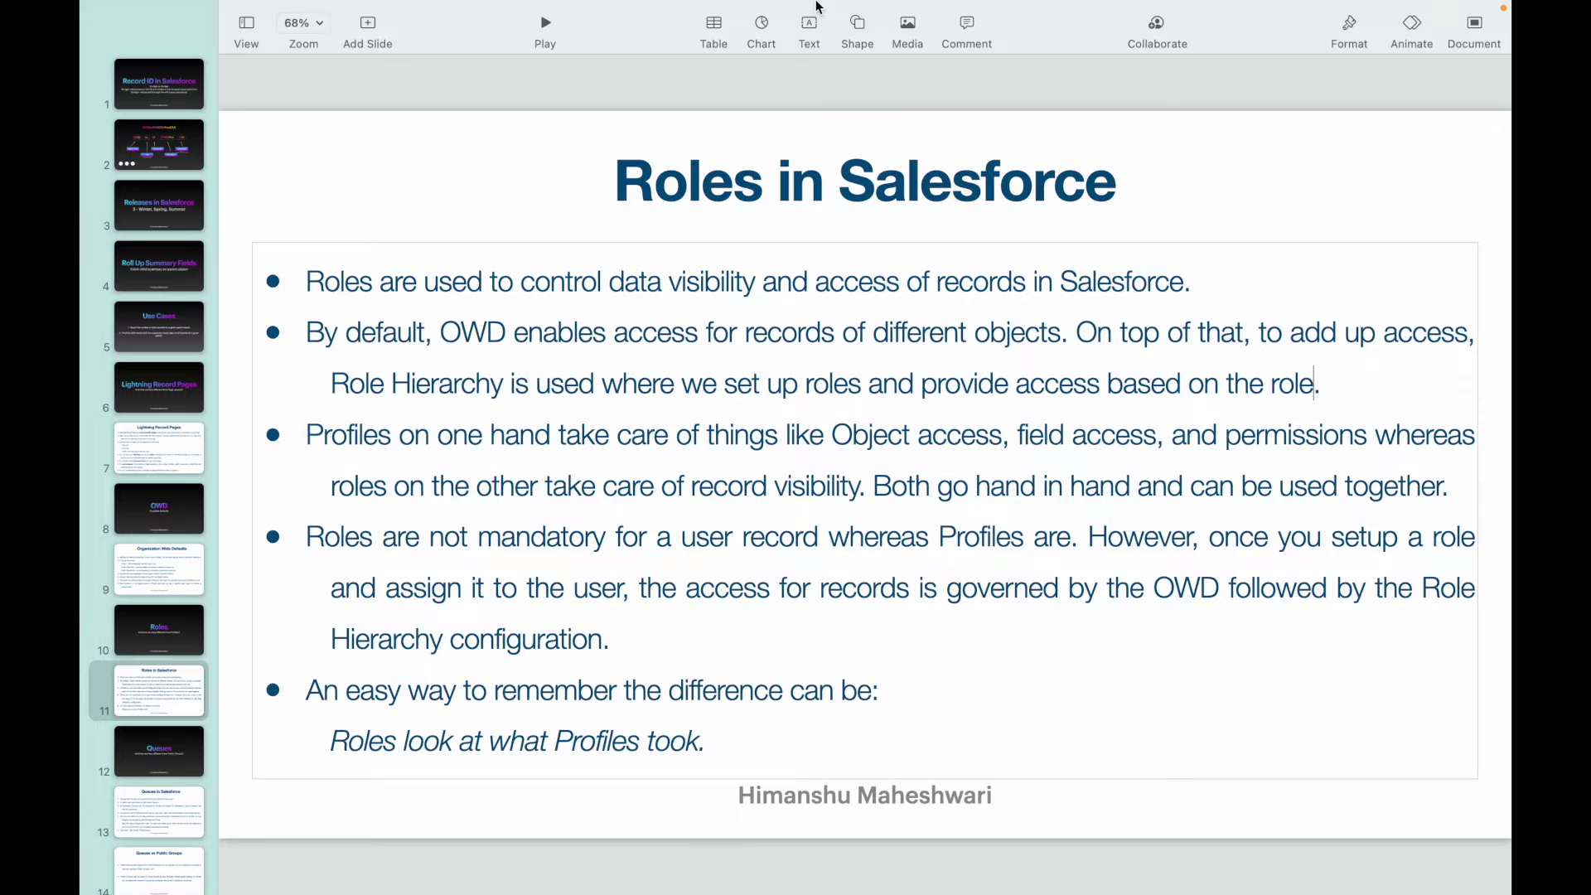
pyautogui.hotkey('ctrl', 'Up')
pyautogui.click(945, 92)
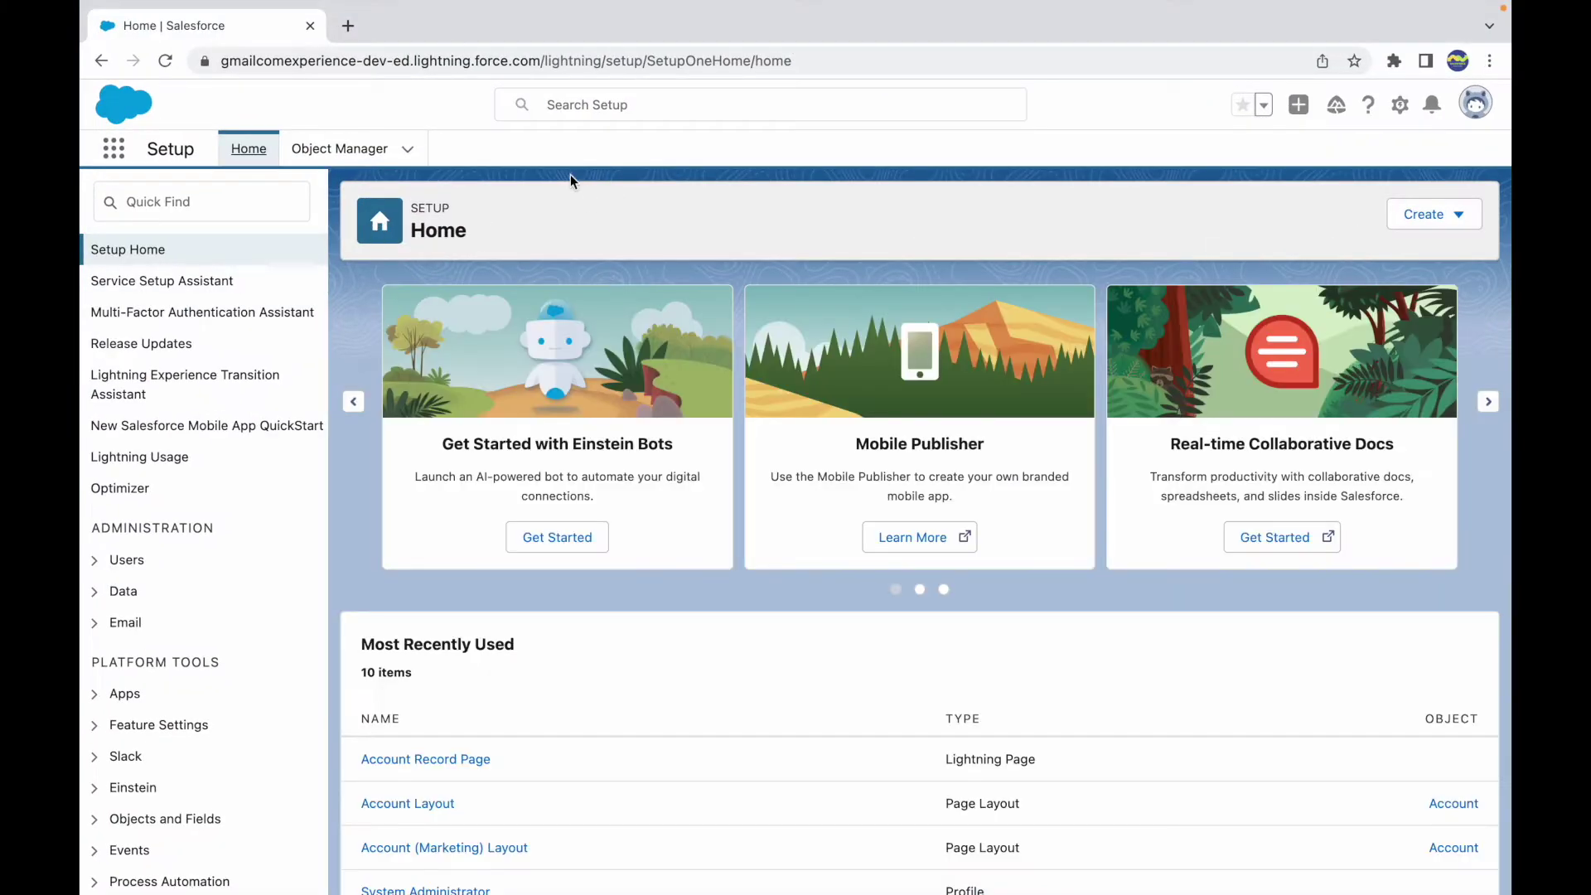
# - Search Quick Find for 'roles' and open the Roles setup page
pyautogui.click(246, 205)
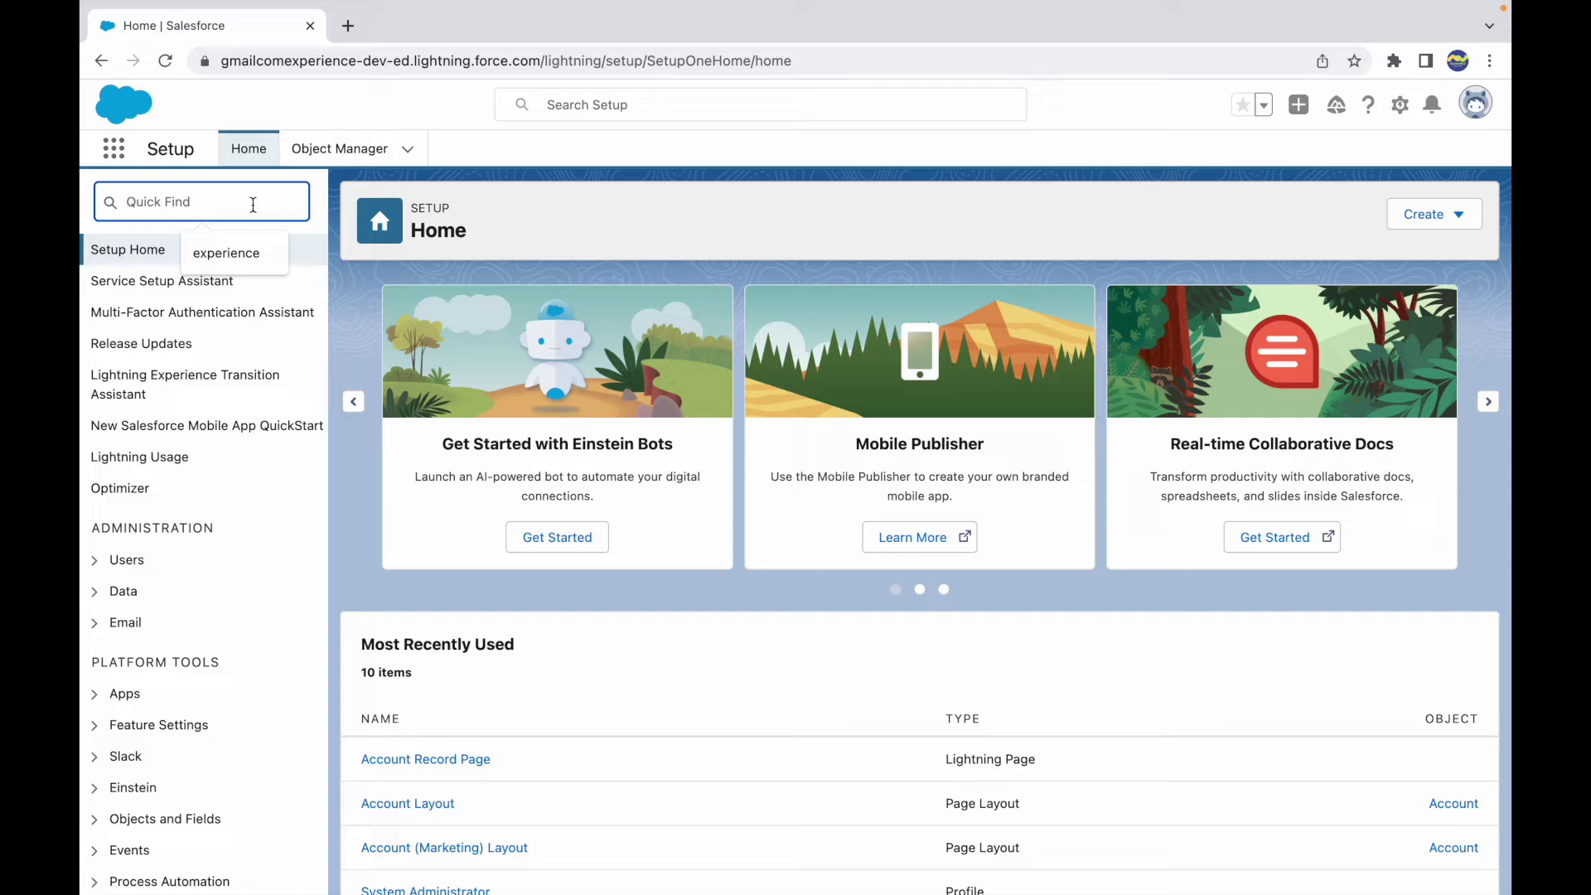
pyautogui.write('roles')
pyautogui.click(149, 282)
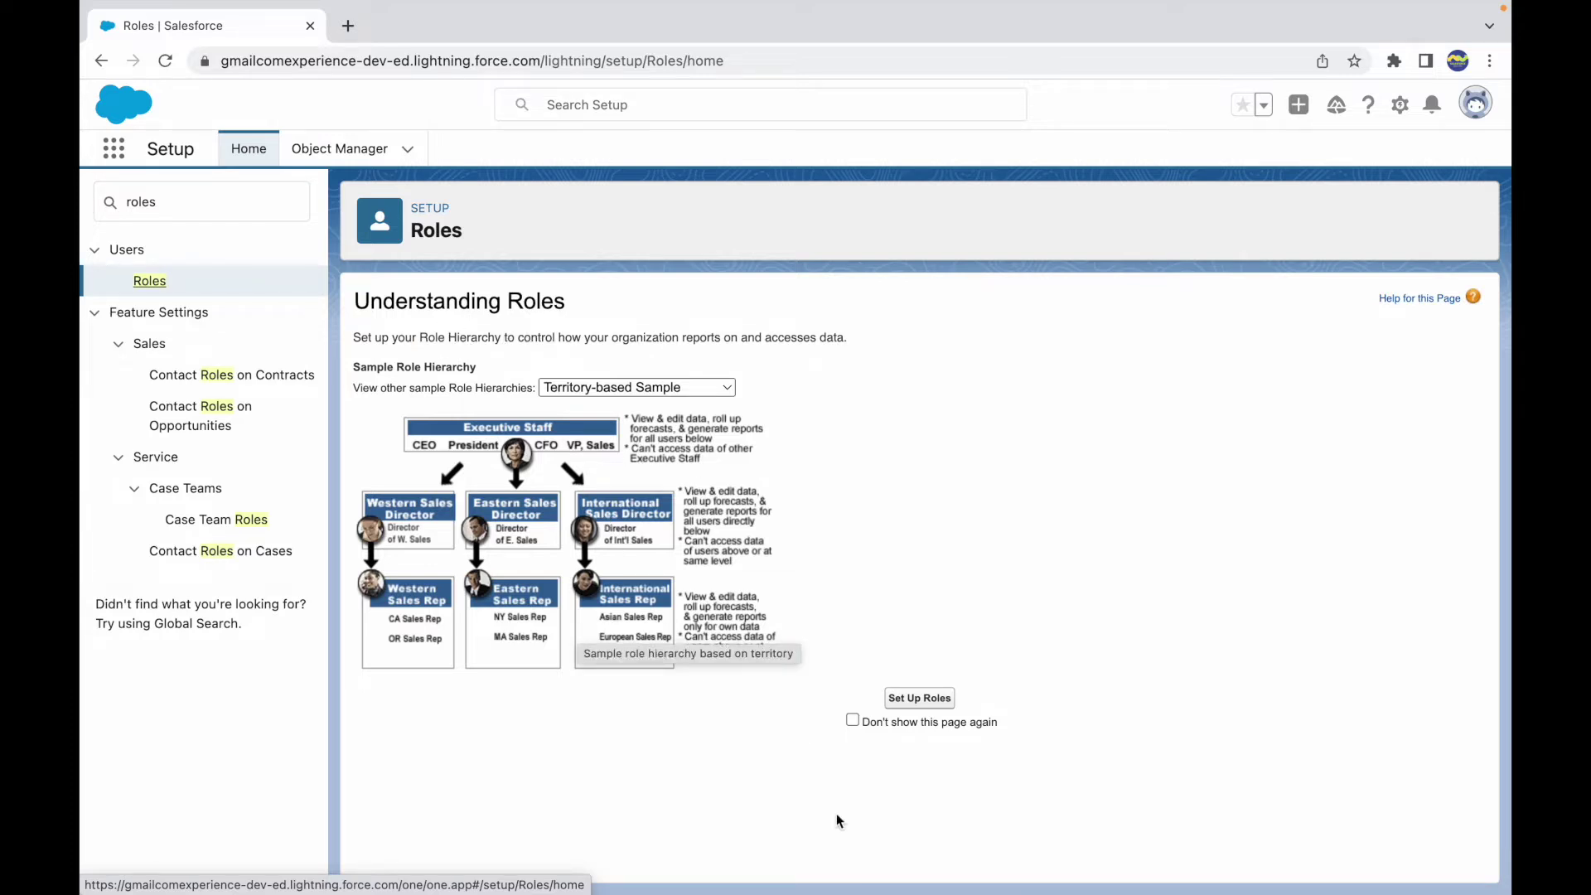
pyautogui.click(852, 721)
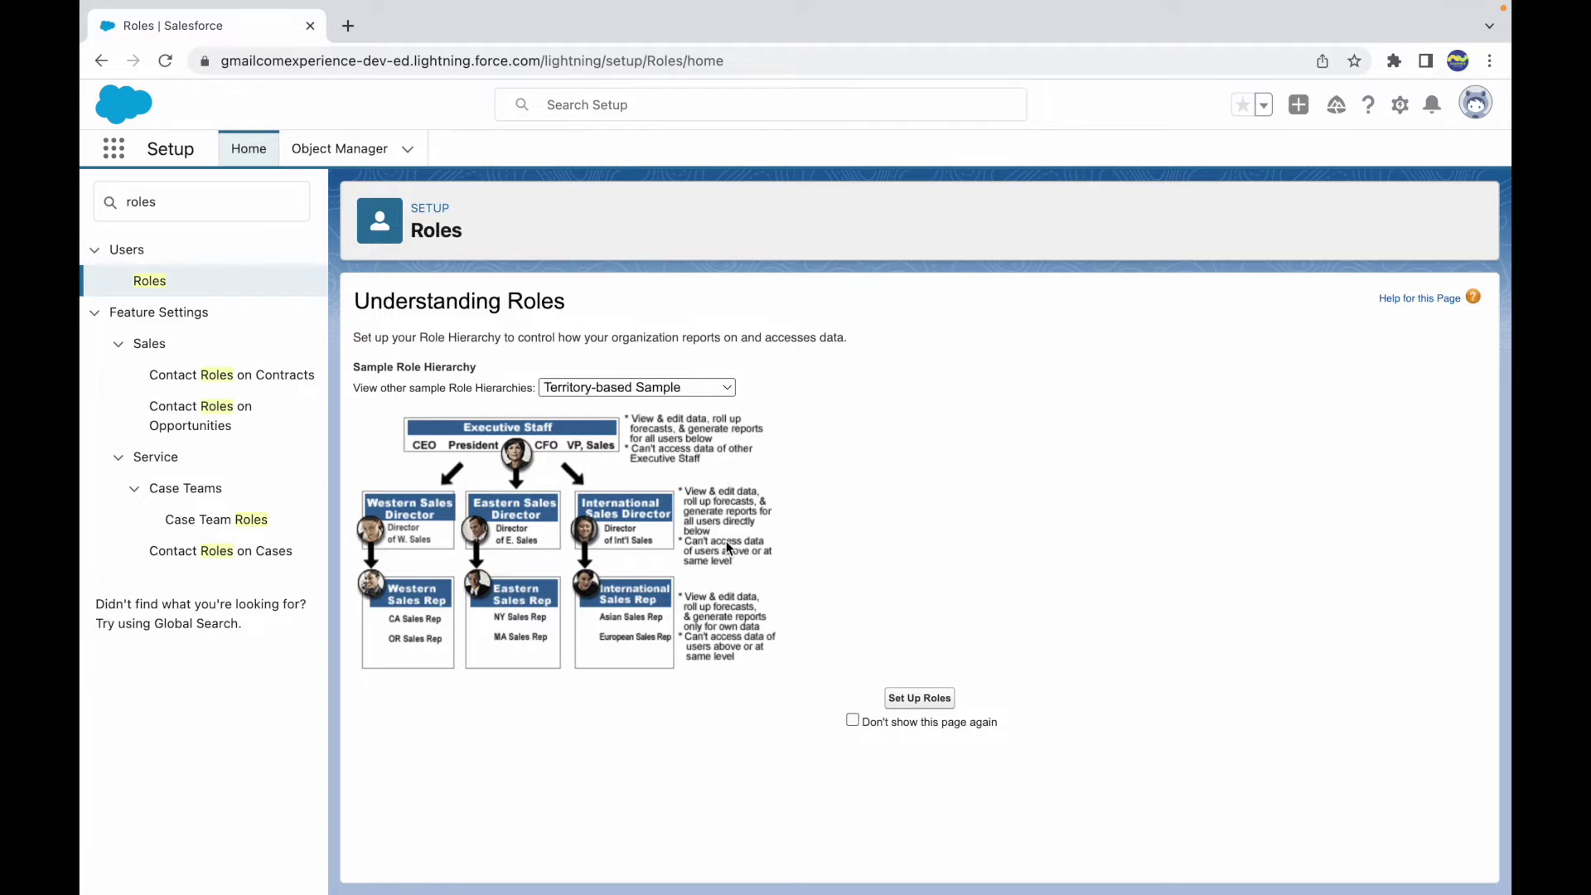
# - Highlight the role hierarchy description, emphasising 'organization', 'reports' and 'accesses'
pyautogui.click(387, 333)
pyautogui.moveTo(387, 333); pyautogui.dragTo(674, 340)
pyautogui.doubleClick(669, 338)
pyautogui.doubleClick(698, 339)
pyautogui.doubleClick(797, 338)
# - Browse the sample hierarchies keeping Territory-based Sample, tick Don't show this page again, and continue
pyautogui.click(899, 351)
pyautogui.click(630, 387)
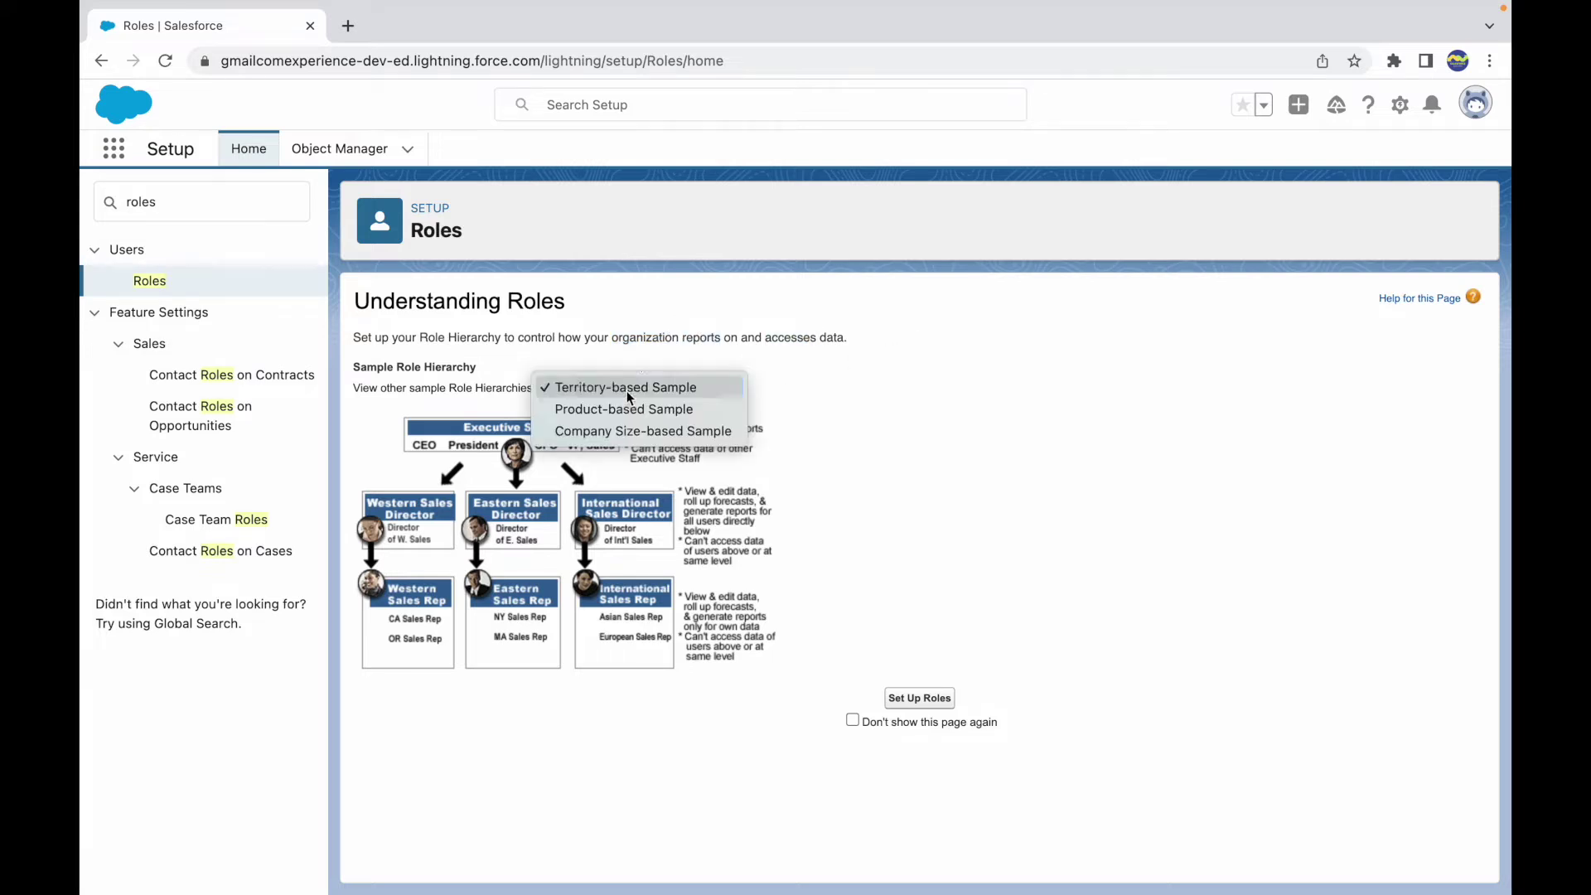
pyautogui.click(803, 405)
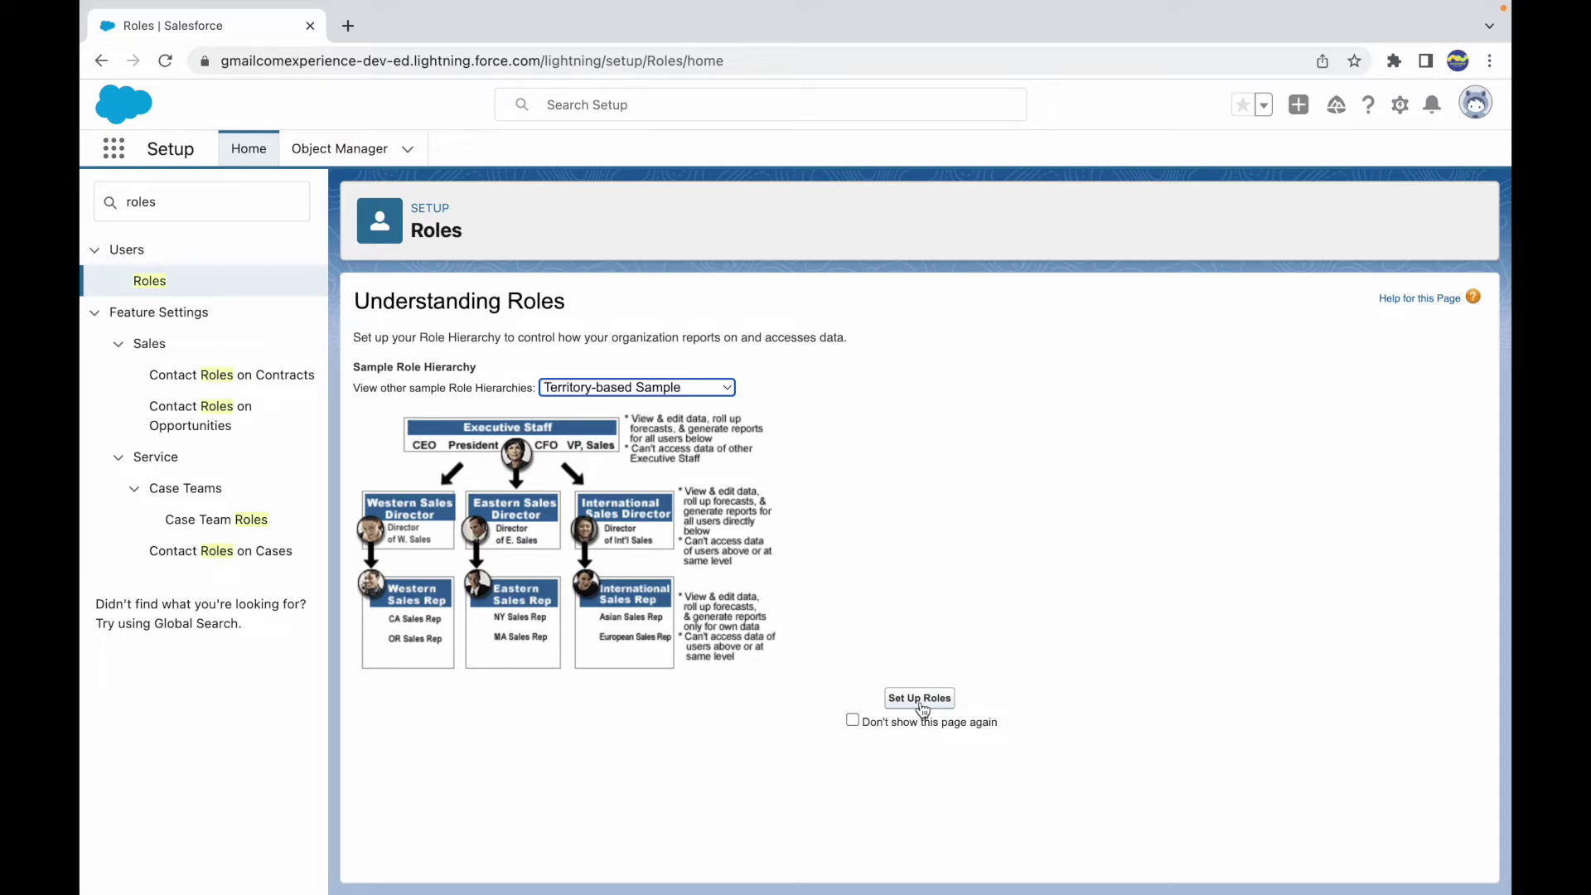
pyautogui.click(853, 722)
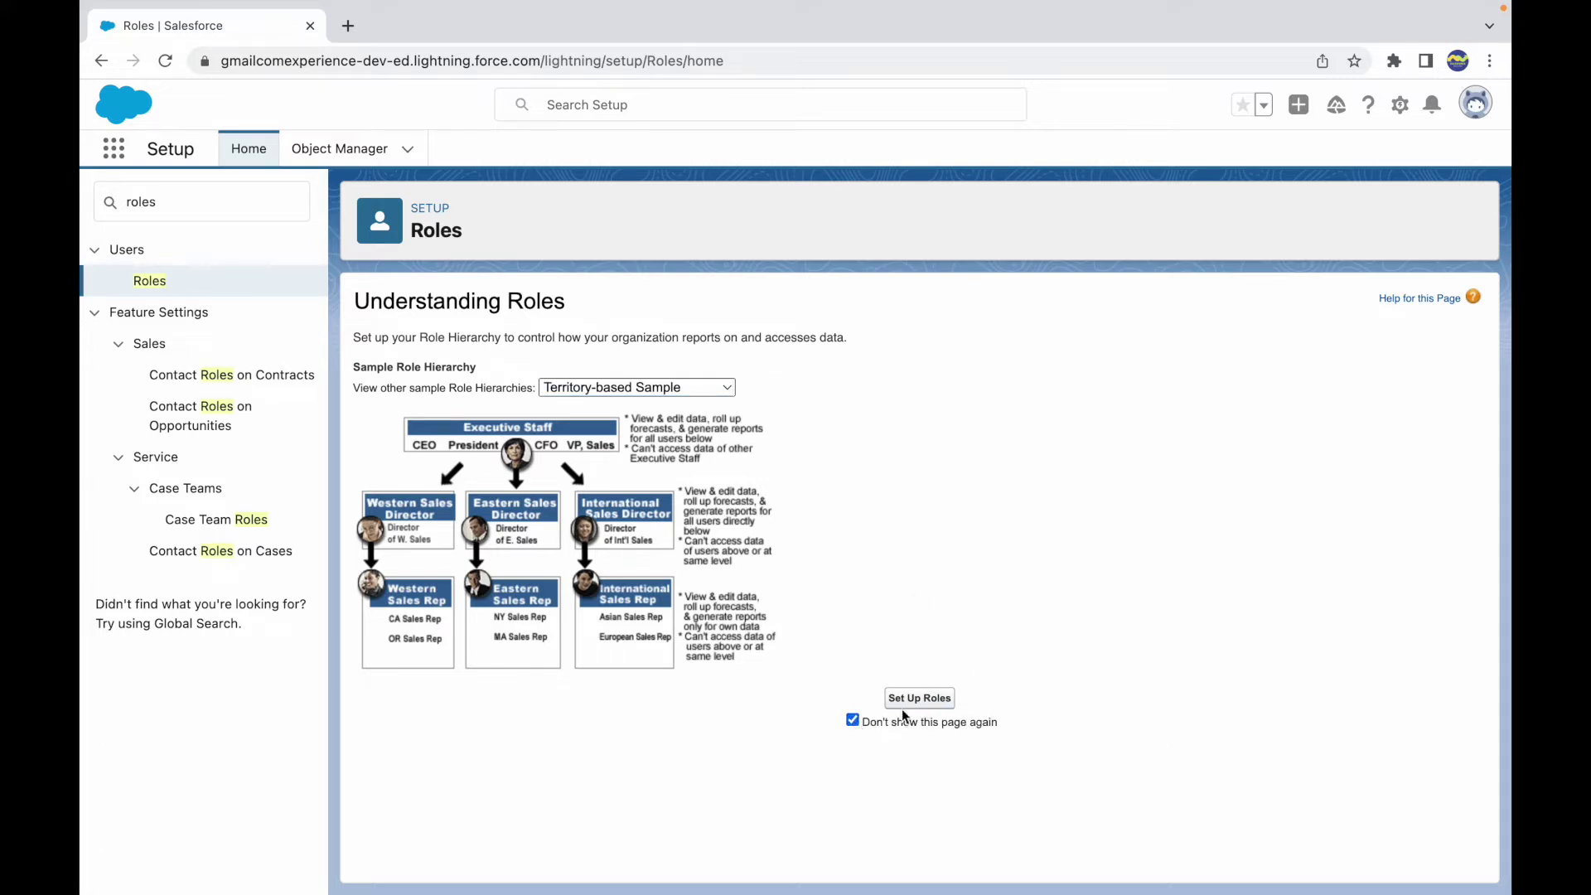
pyautogui.click(922, 700)
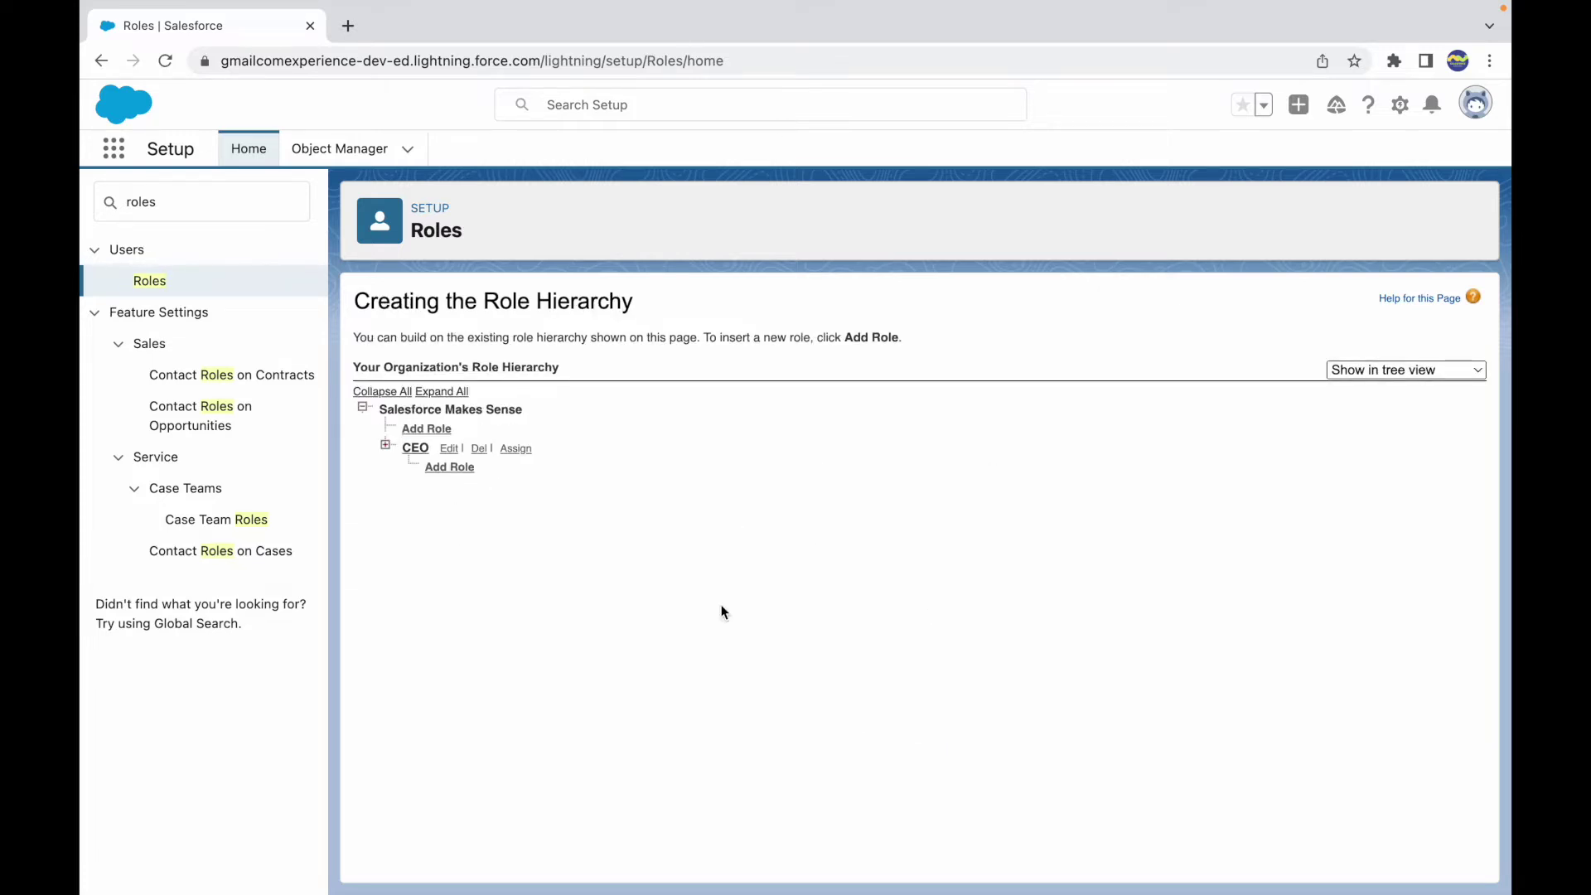
# - Expand the whole role hierarchy and scroll through all the roles
pyautogui.moveTo(382, 332); pyautogui.dragTo(787, 331)
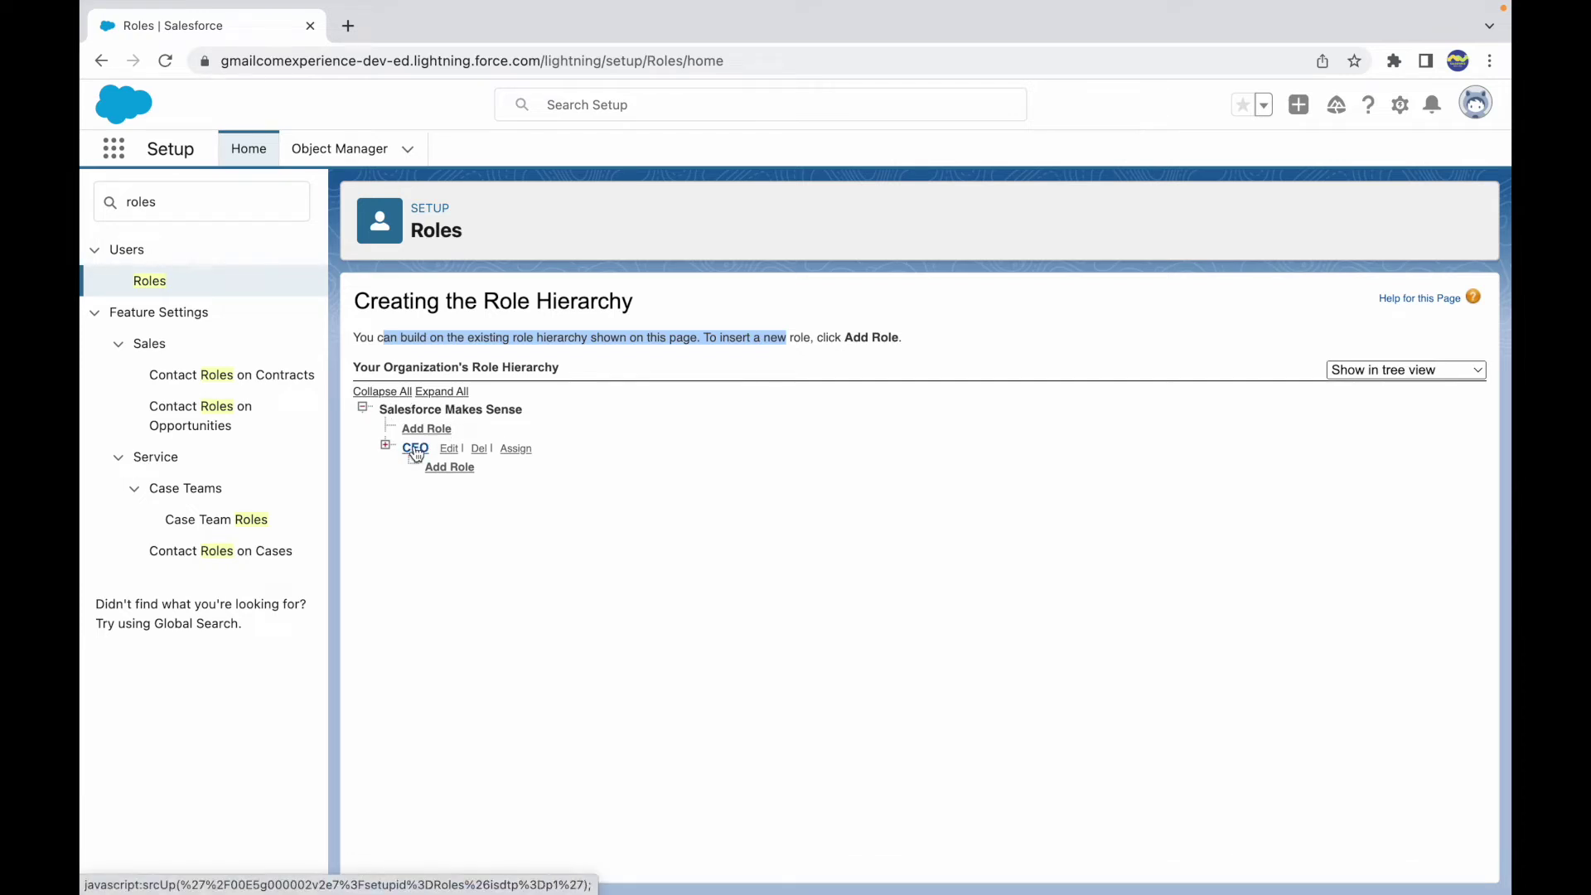
pyautogui.click(433, 397)
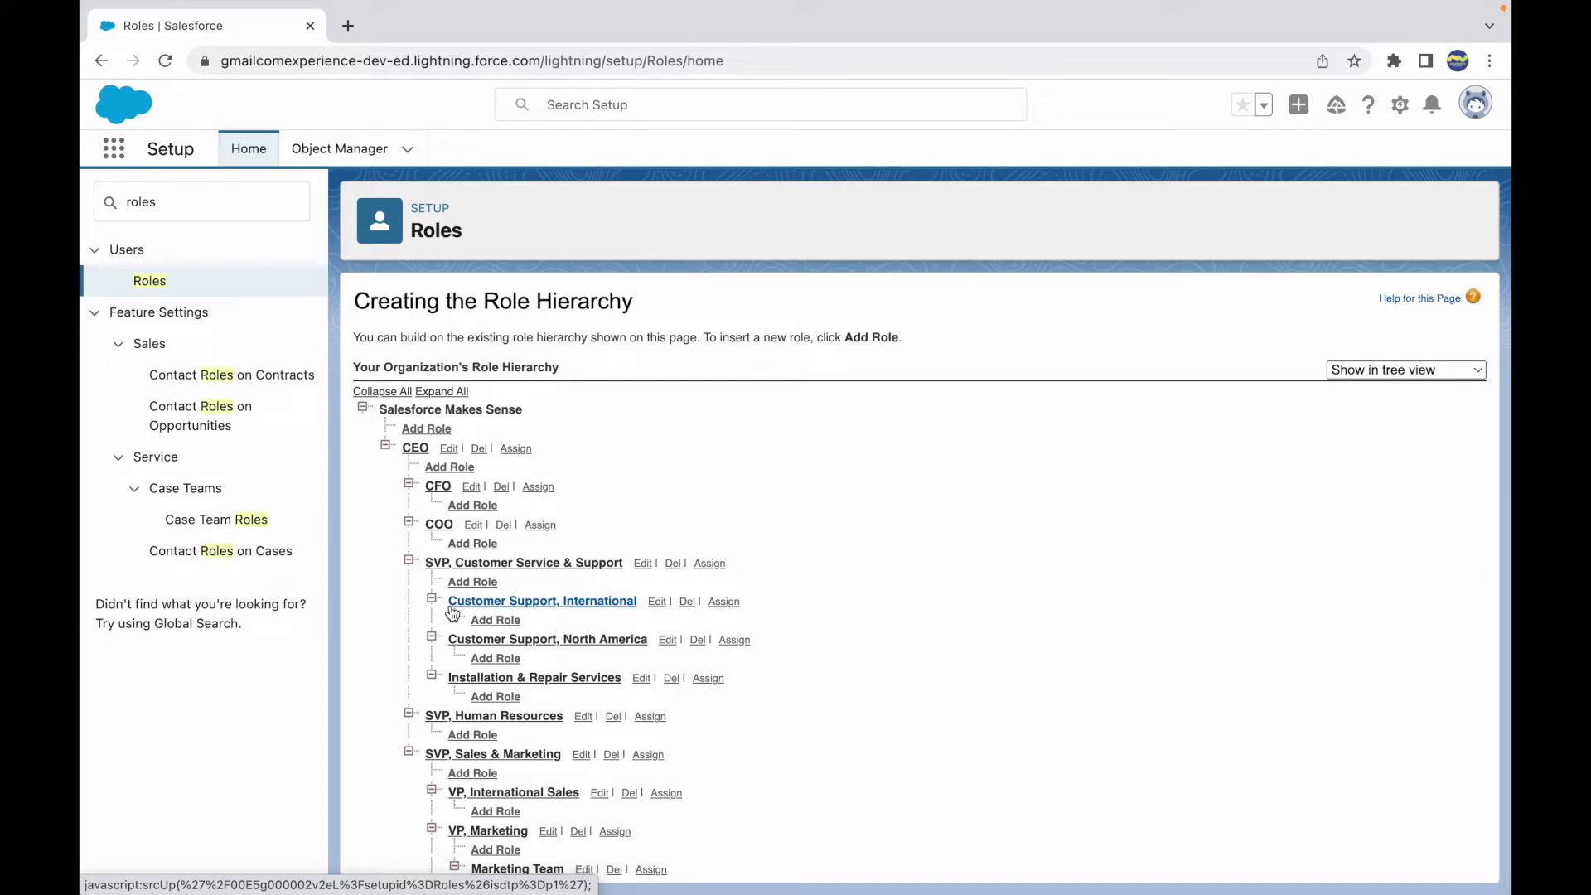
pyautogui.scroll(-3, 519, 730)
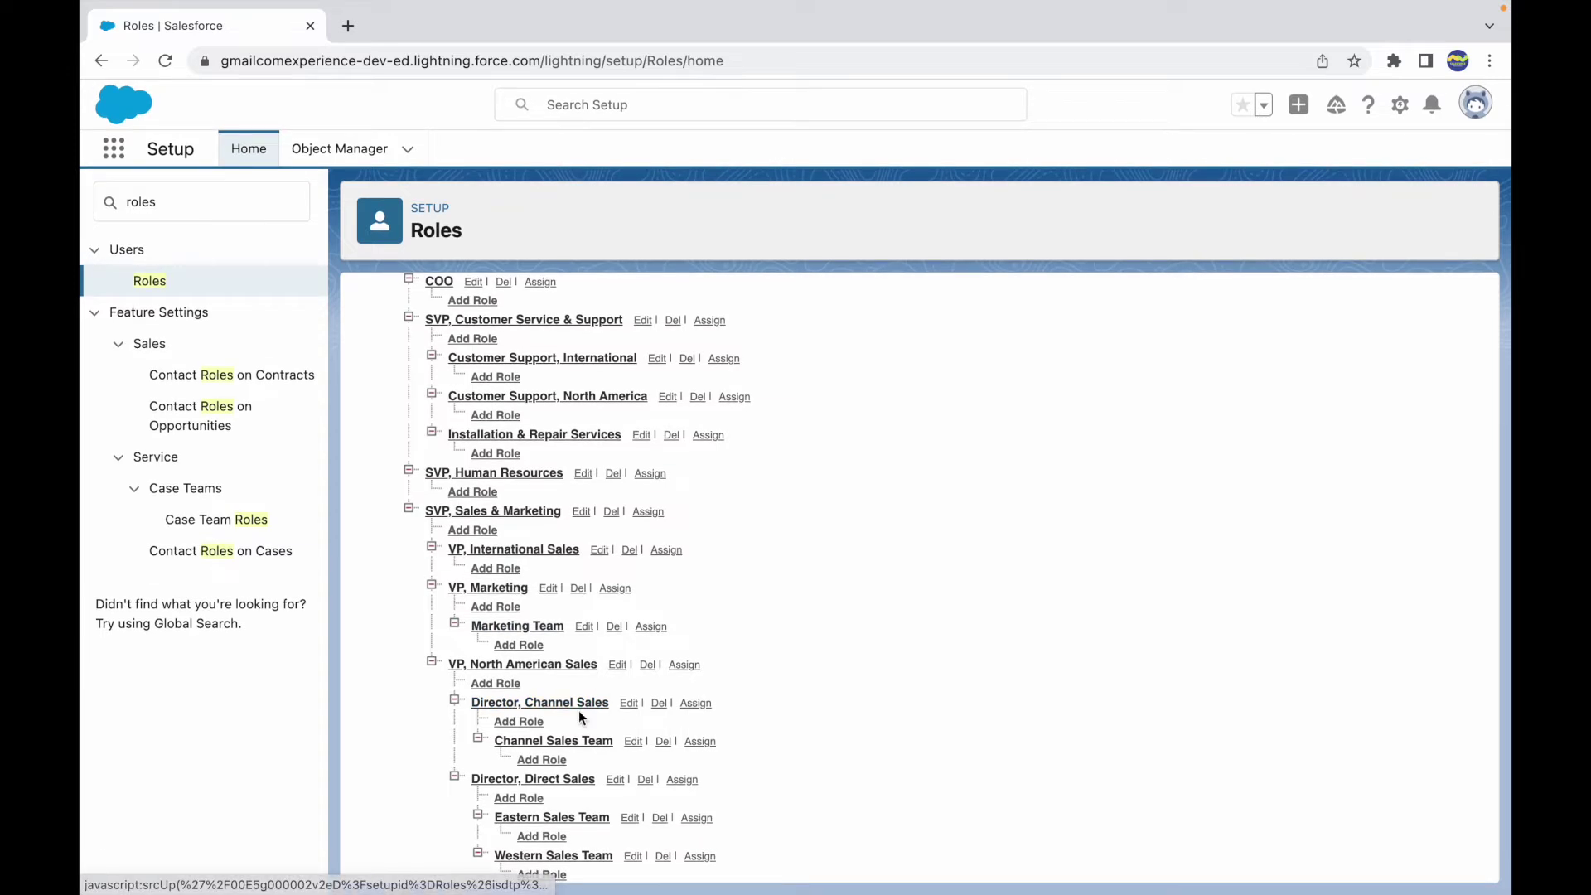
pyautogui.scroll(3, 543, 572)
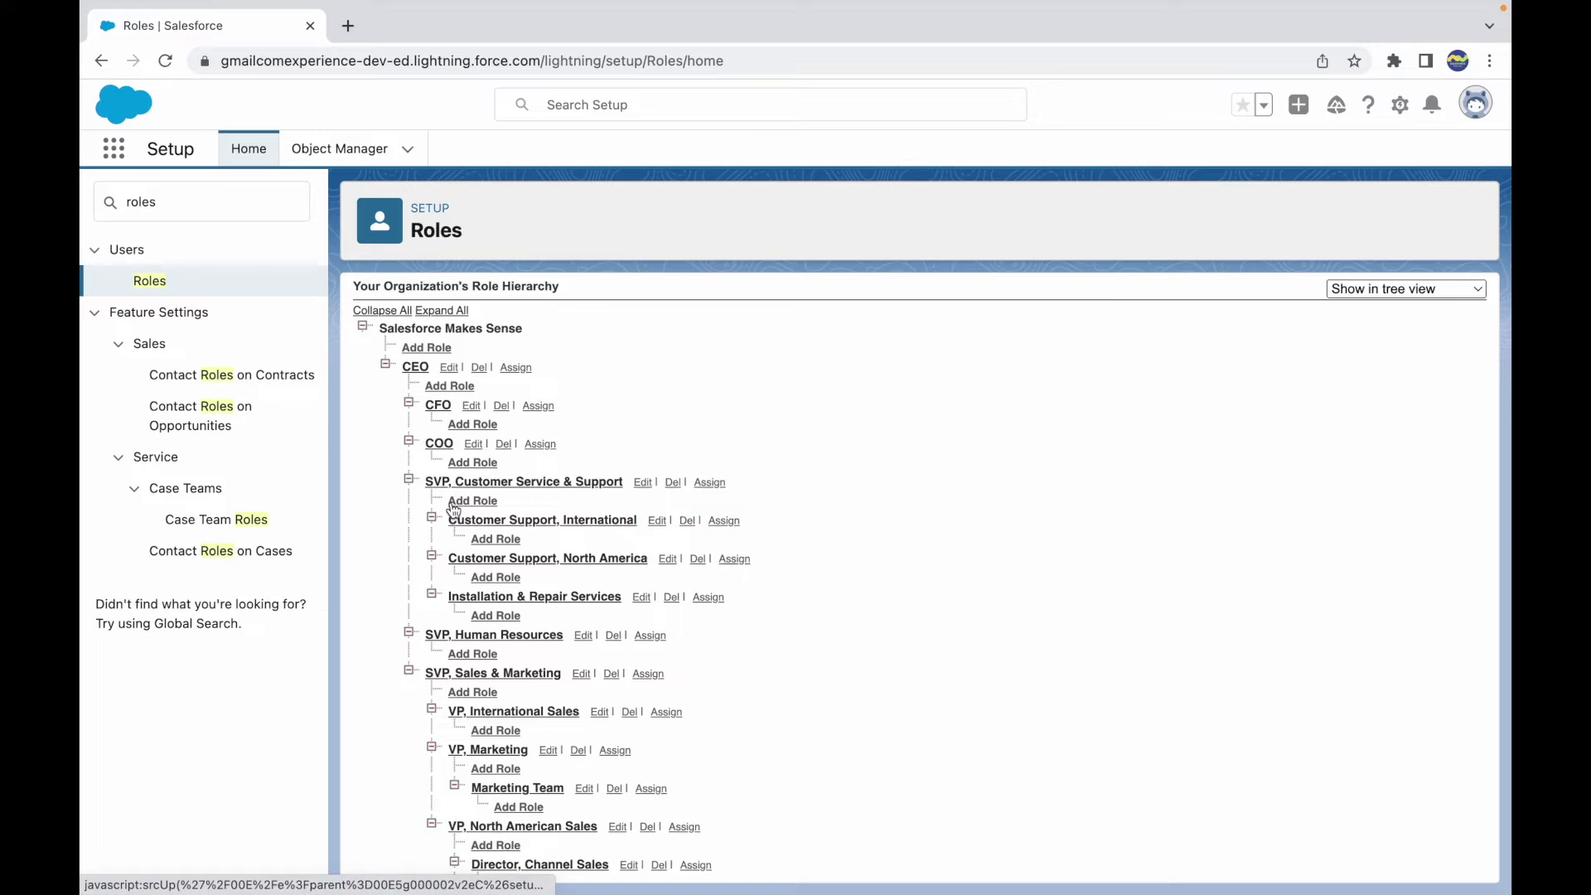
pyautogui.scroll(1, 564, 522)
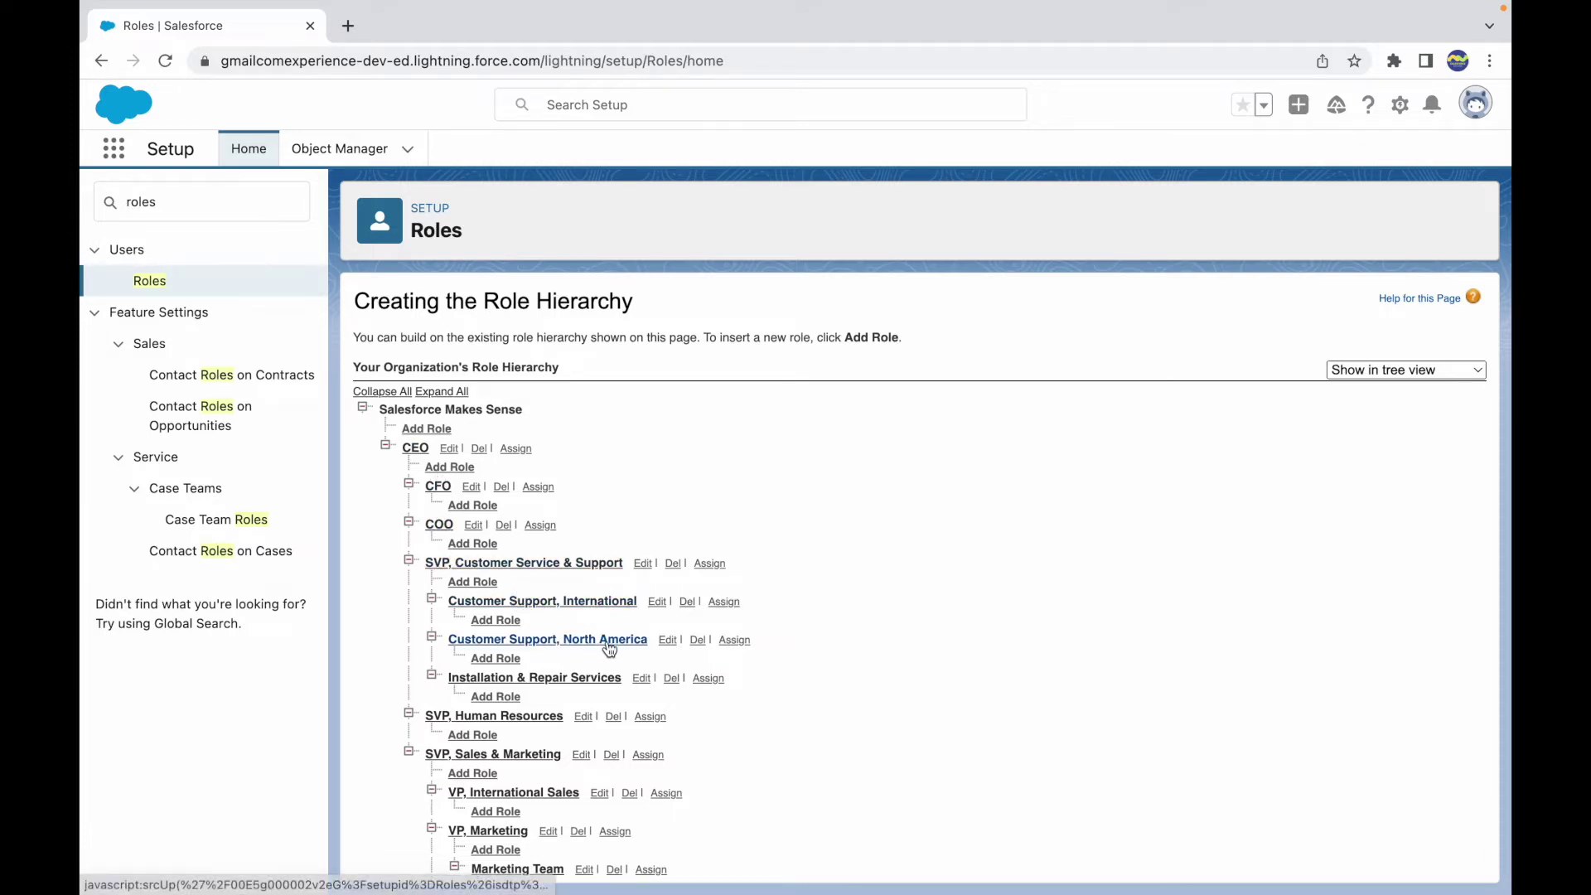
pyautogui.scroll(-3, 454, 705)
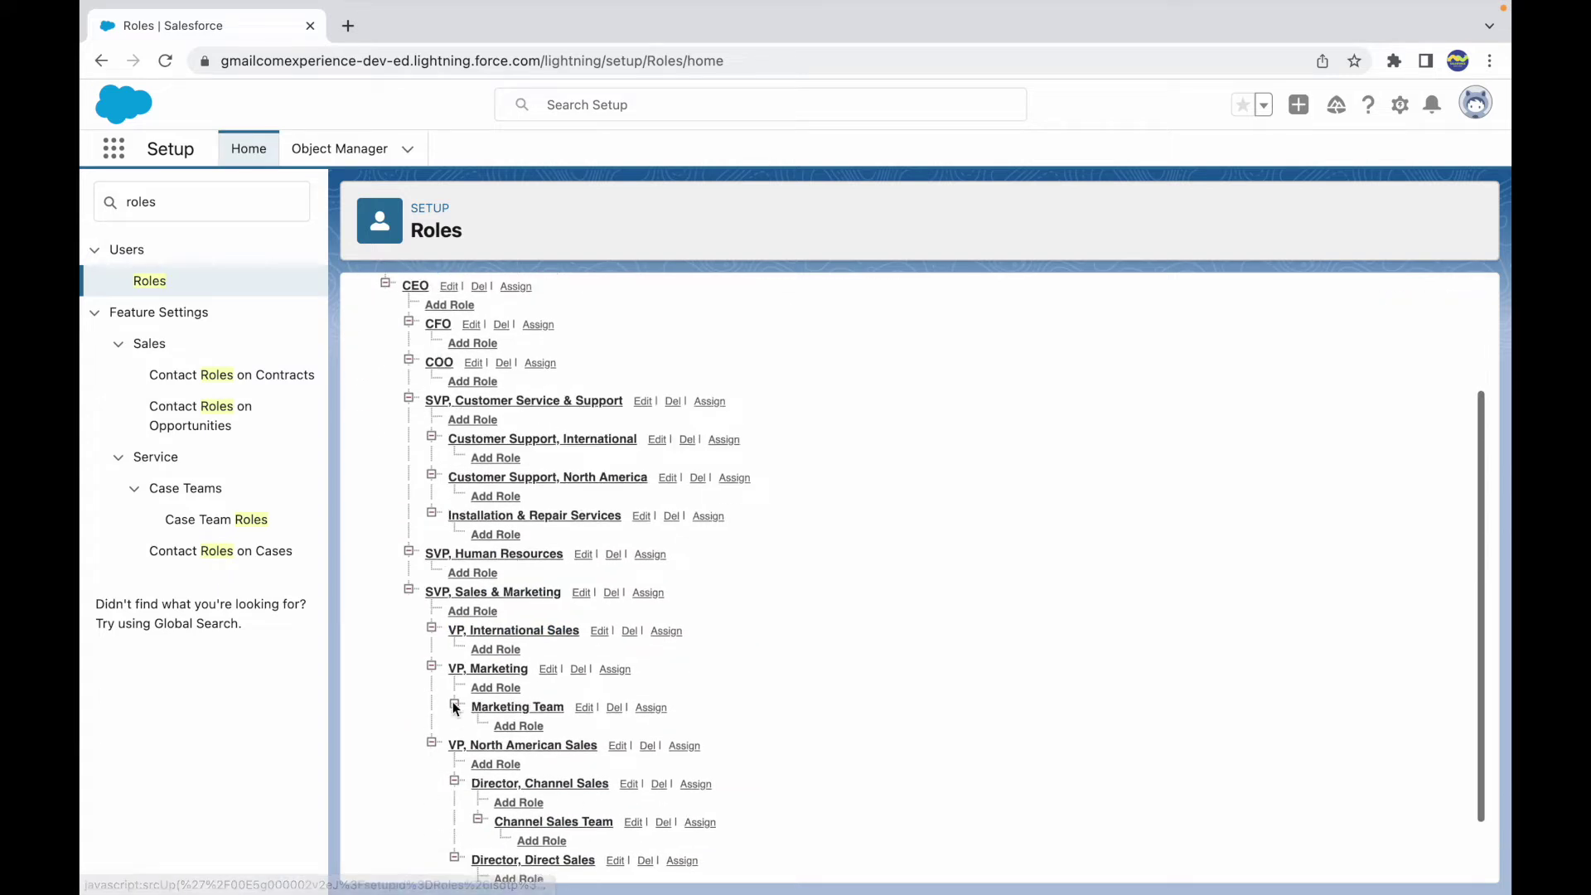
pyautogui.scroll(3, 454, 707)
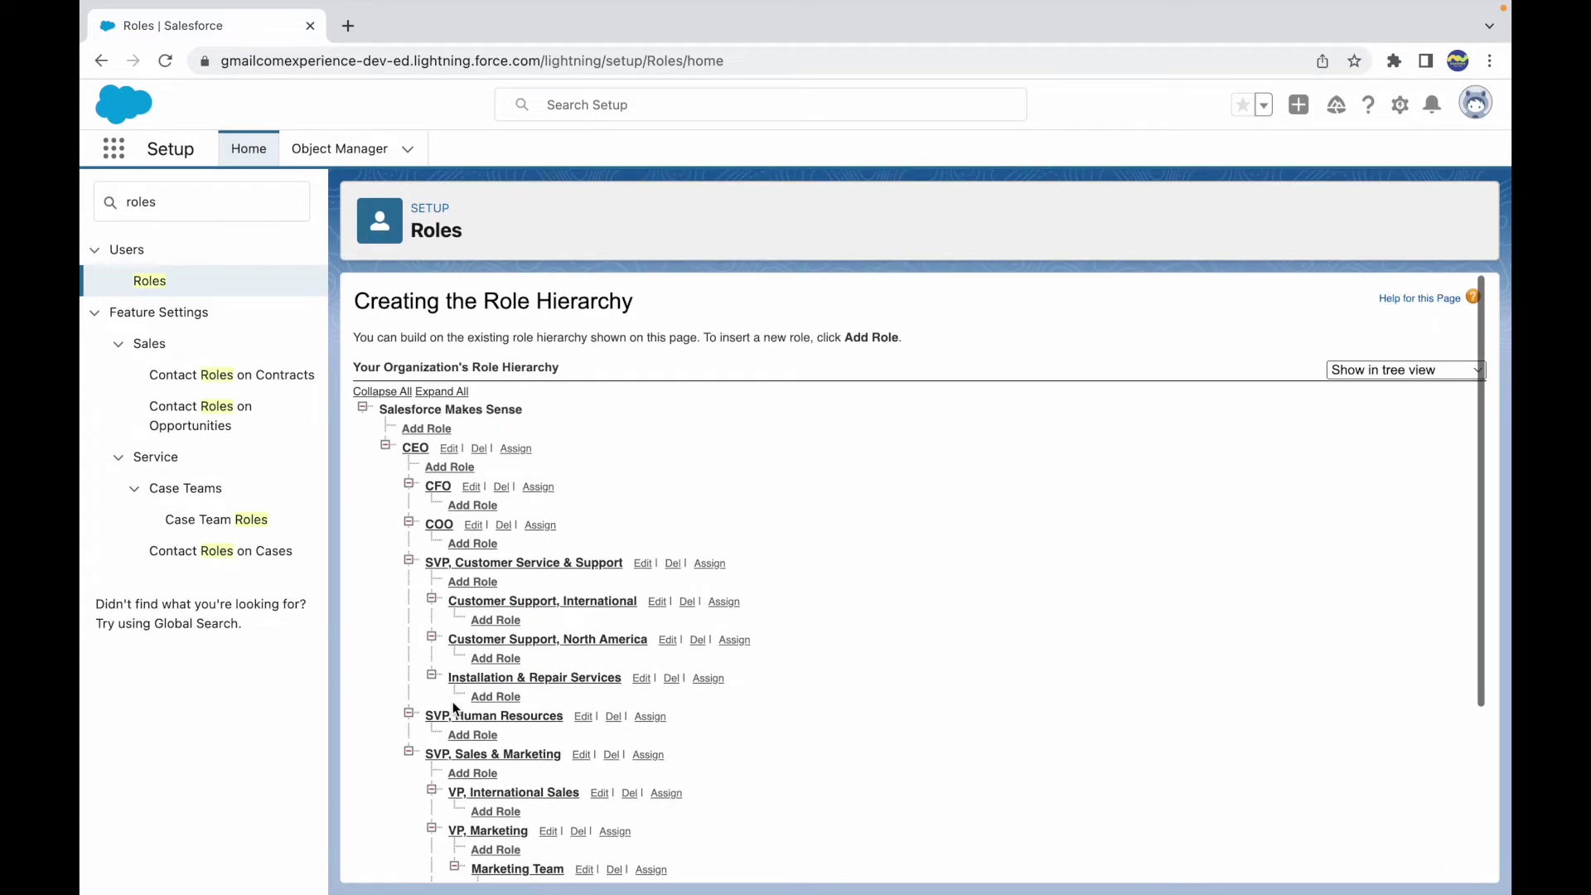
# - Collapse to CEO, then expand CEO and SVP, Customer Service & Support
pyautogui.click(387, 394)
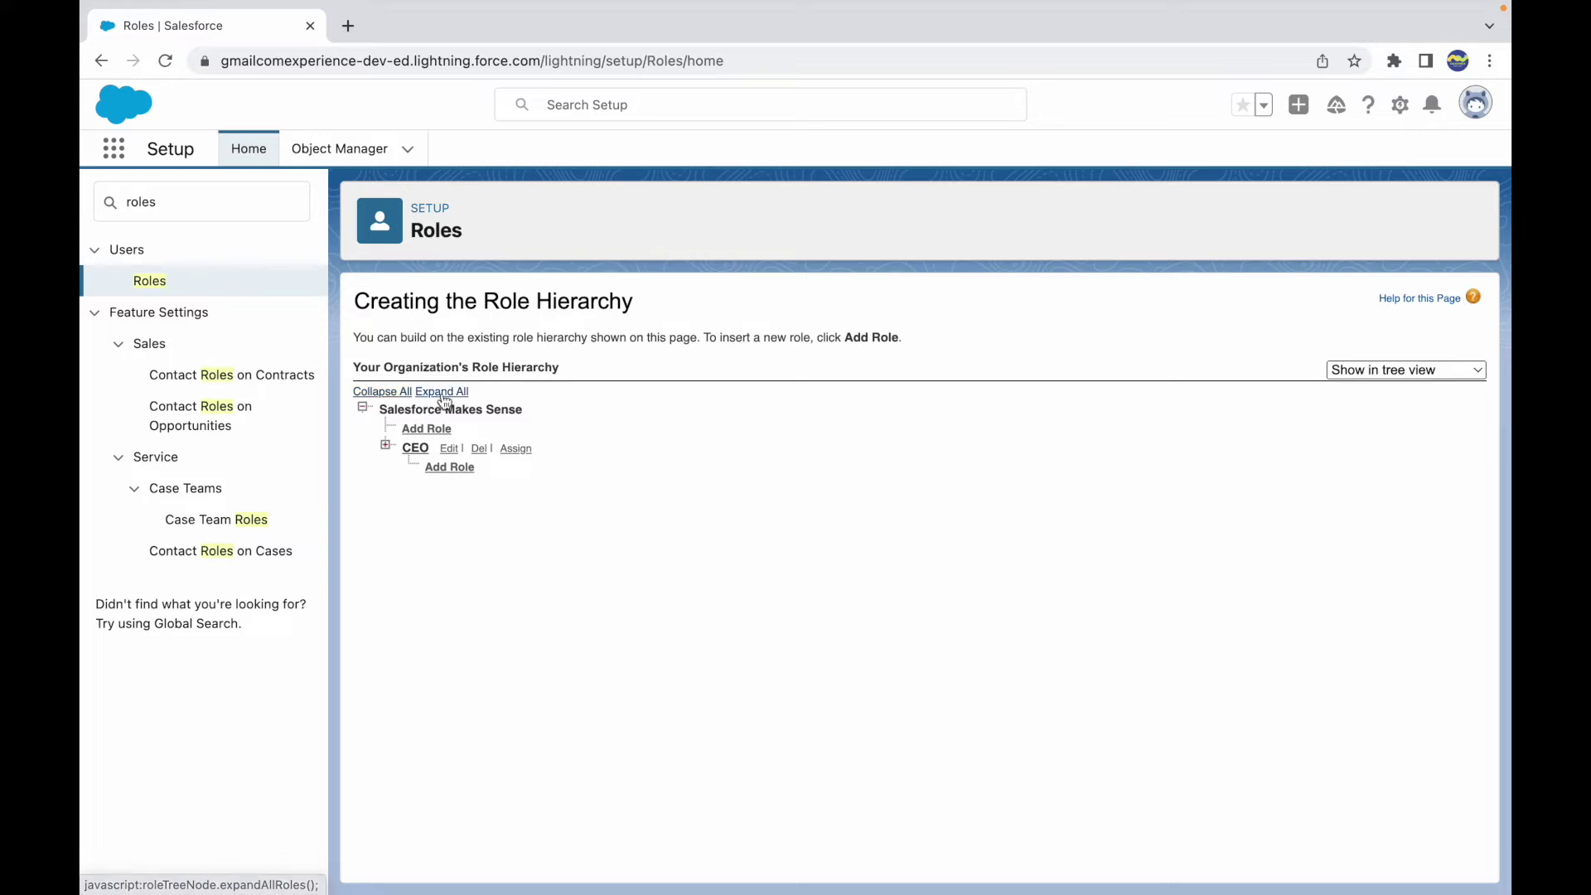
pyautogui.click(385, 445)
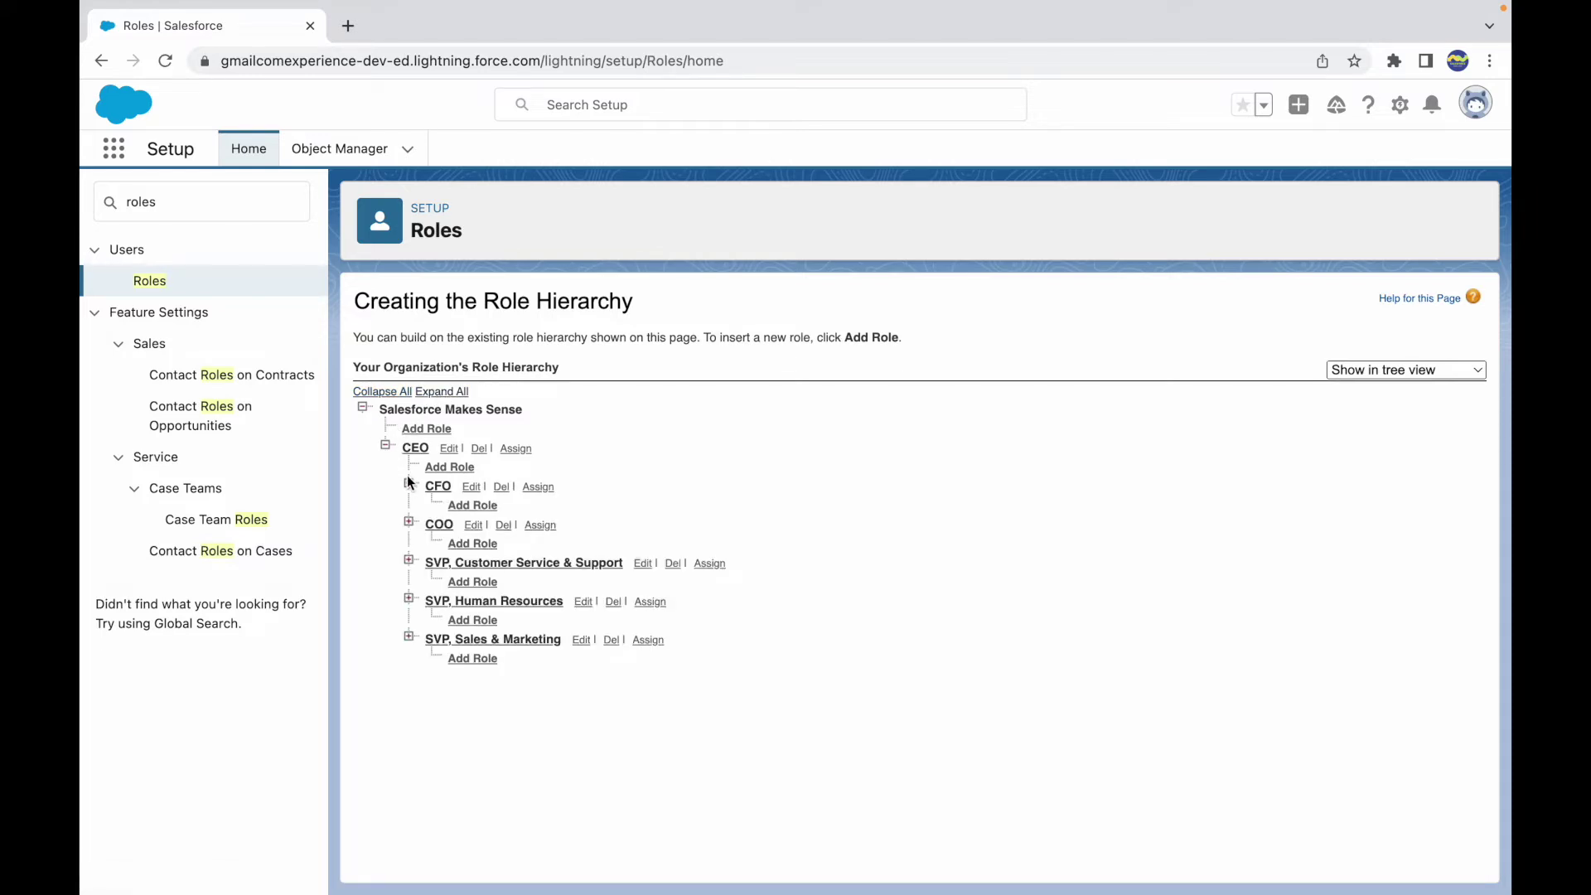
pyautogui.click(410, 561)
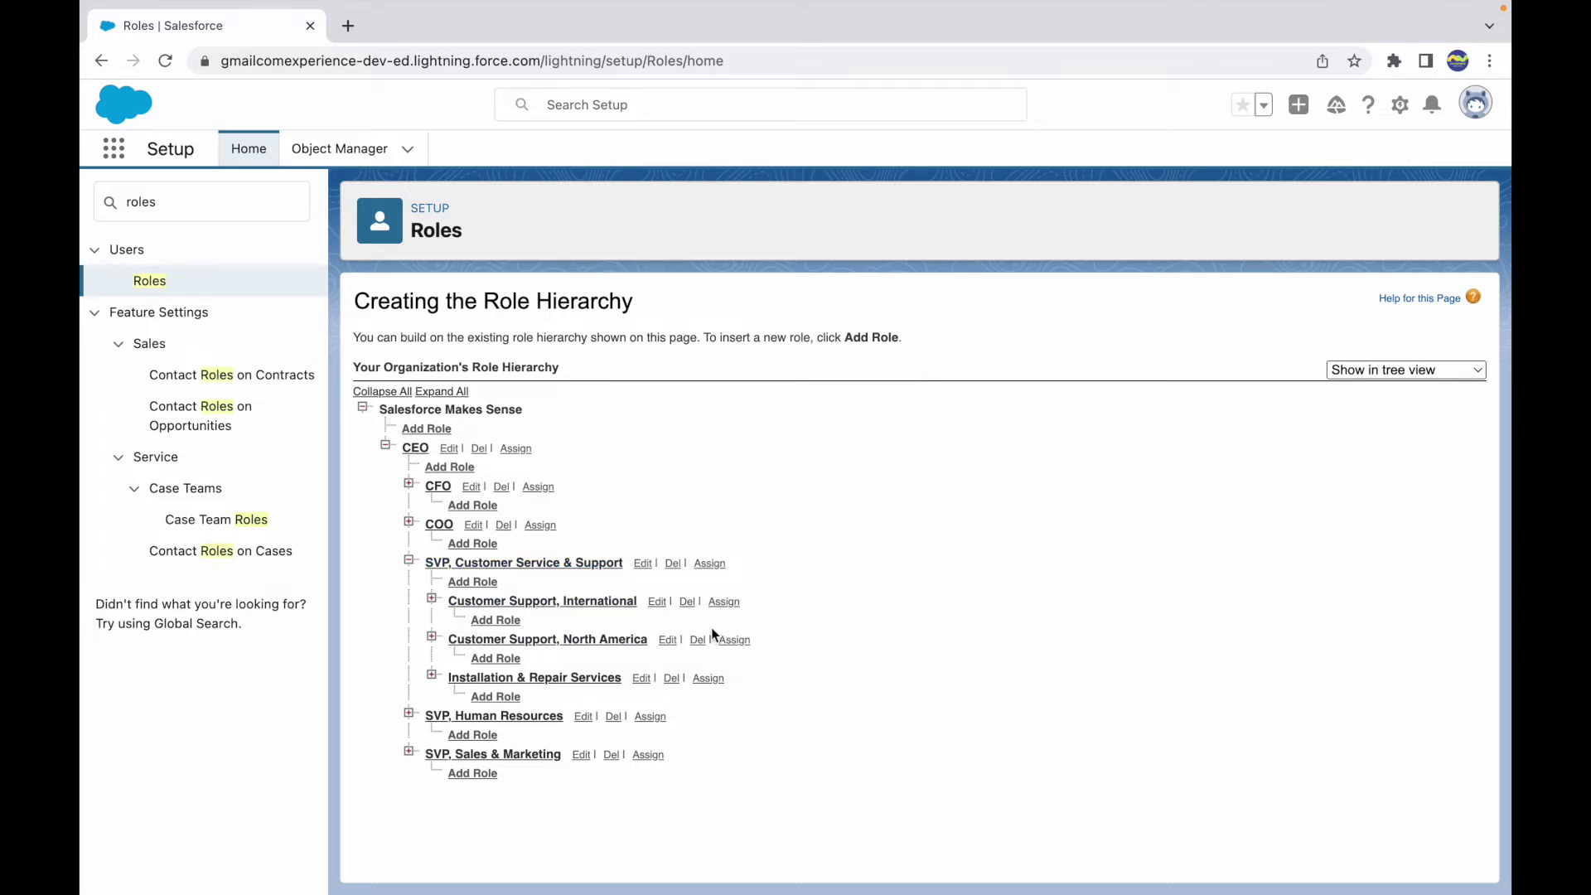
pyautogui.click(1368, 370)
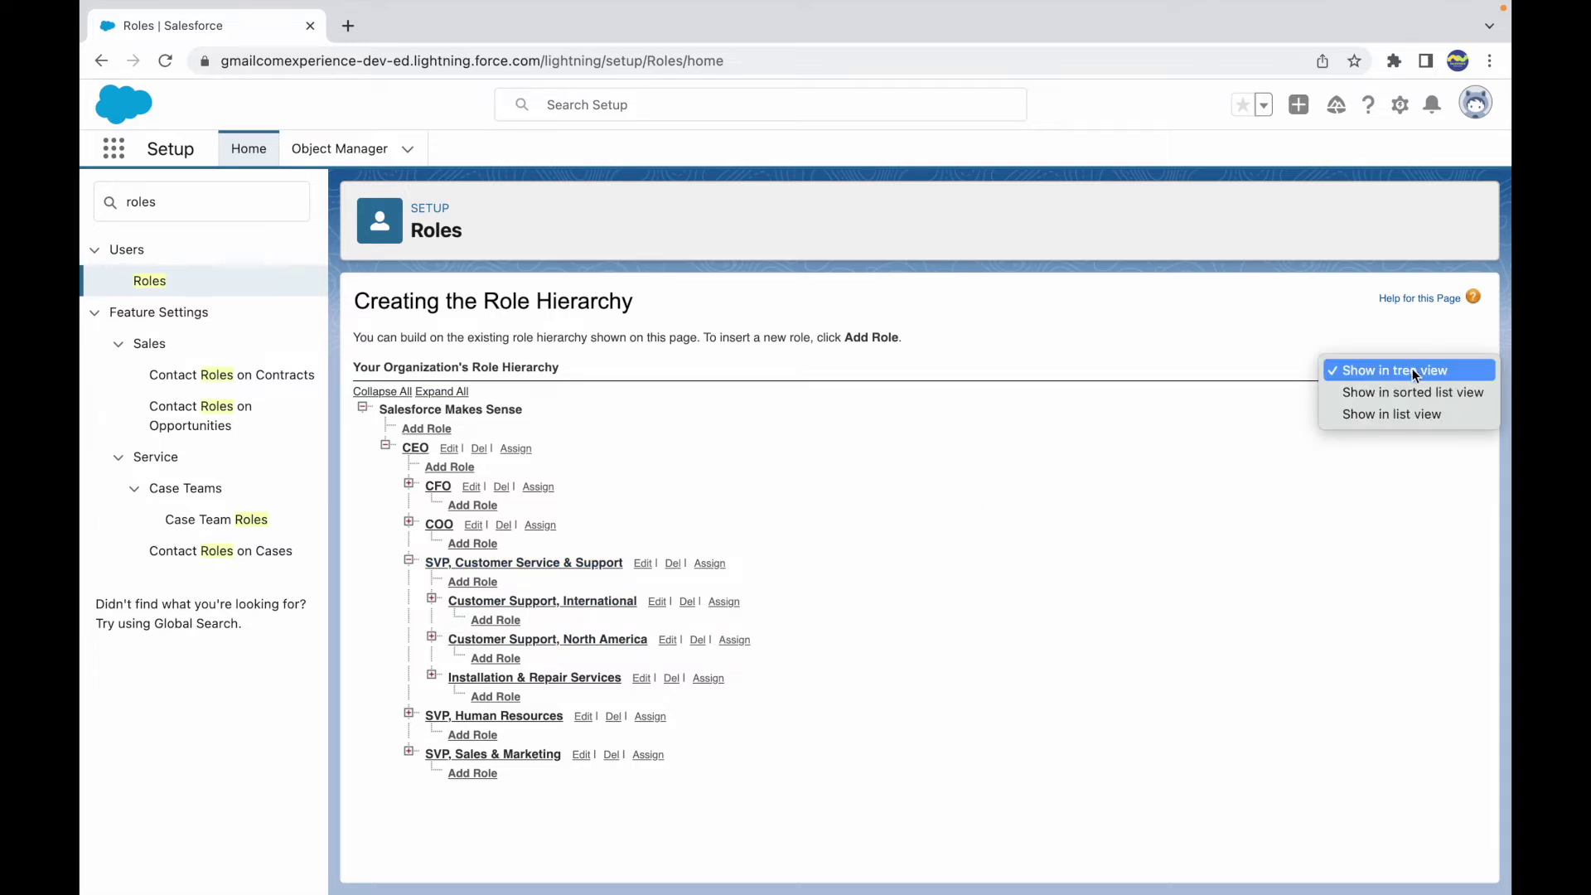
pyautogui.click(1150, 528)
# - Try the list and sorted list views of roles, then return to 'Show in tree view'
pyautogui.click(1414, 375)
pyautogui.click(1391, 415)
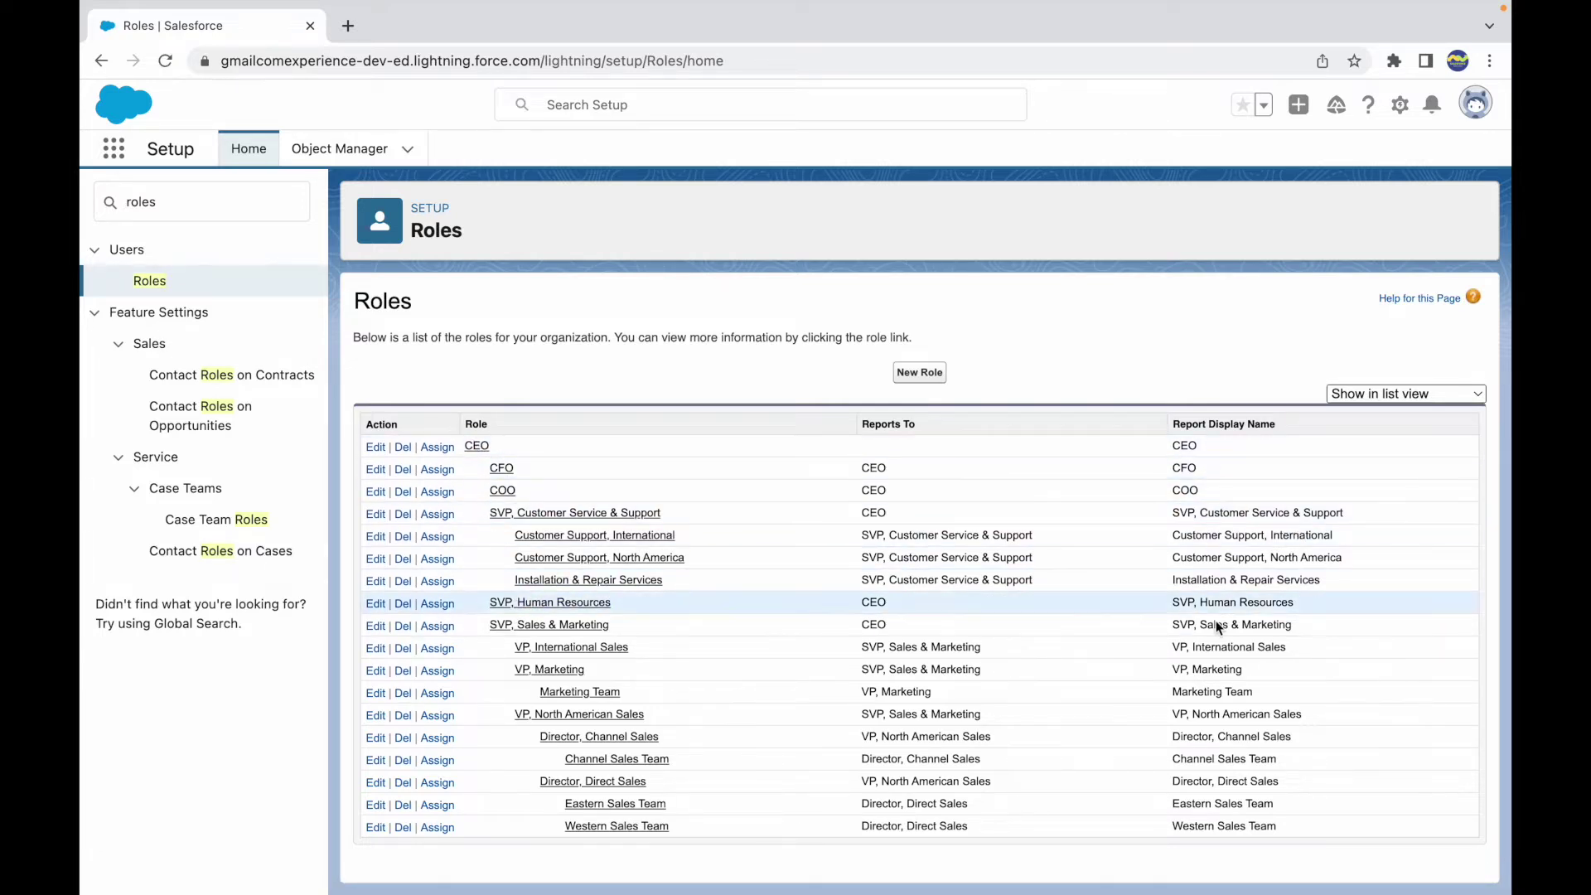
pyautogui.click(1363, 396)
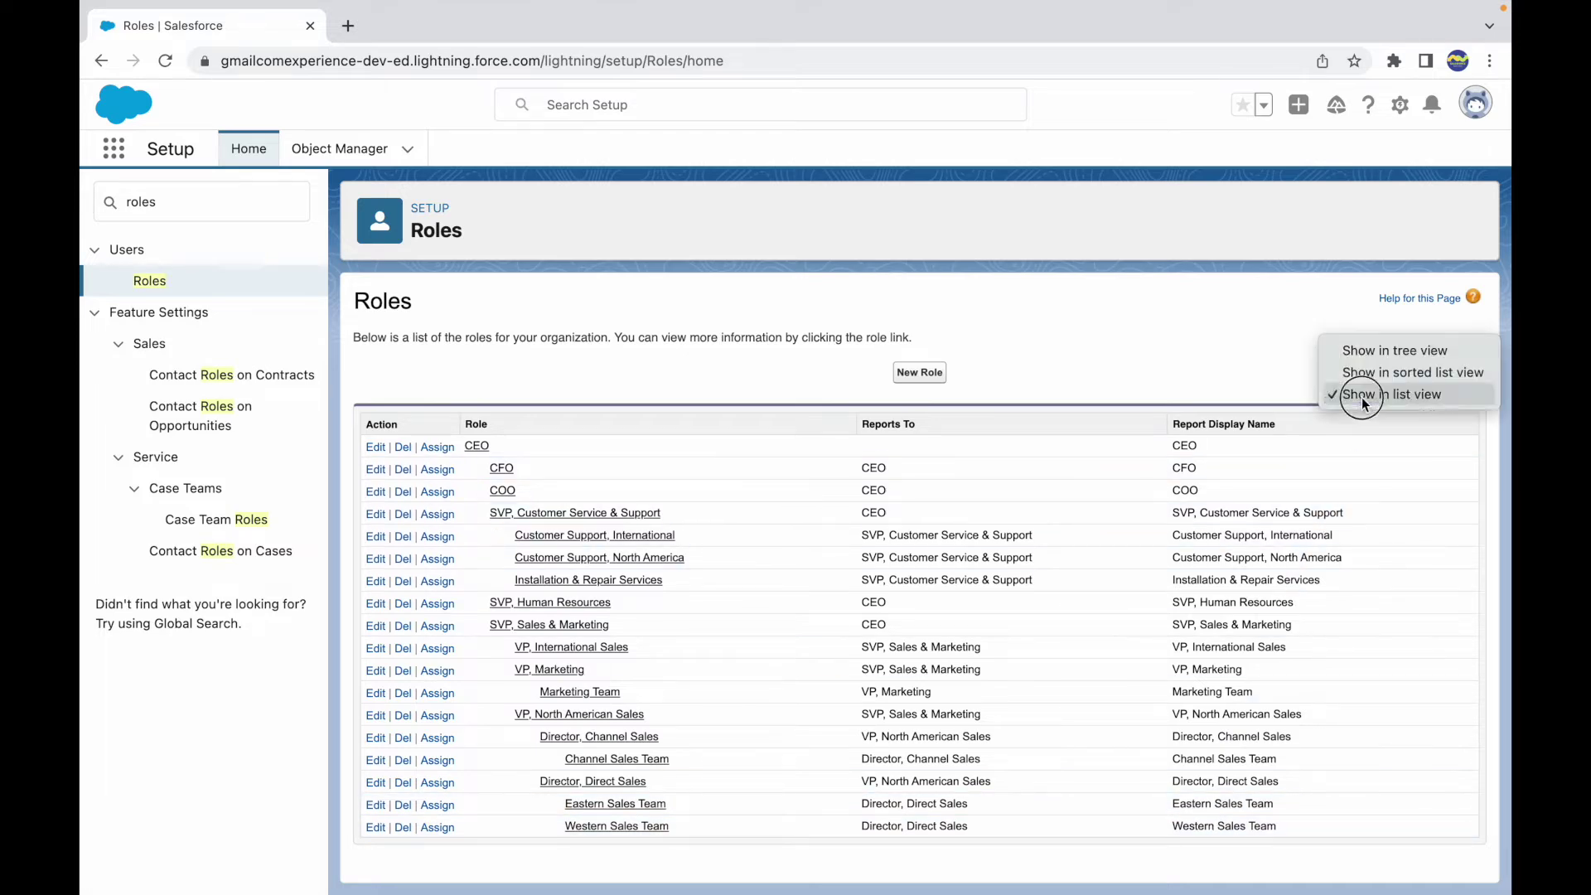
pyautogui.click(1386, 378)
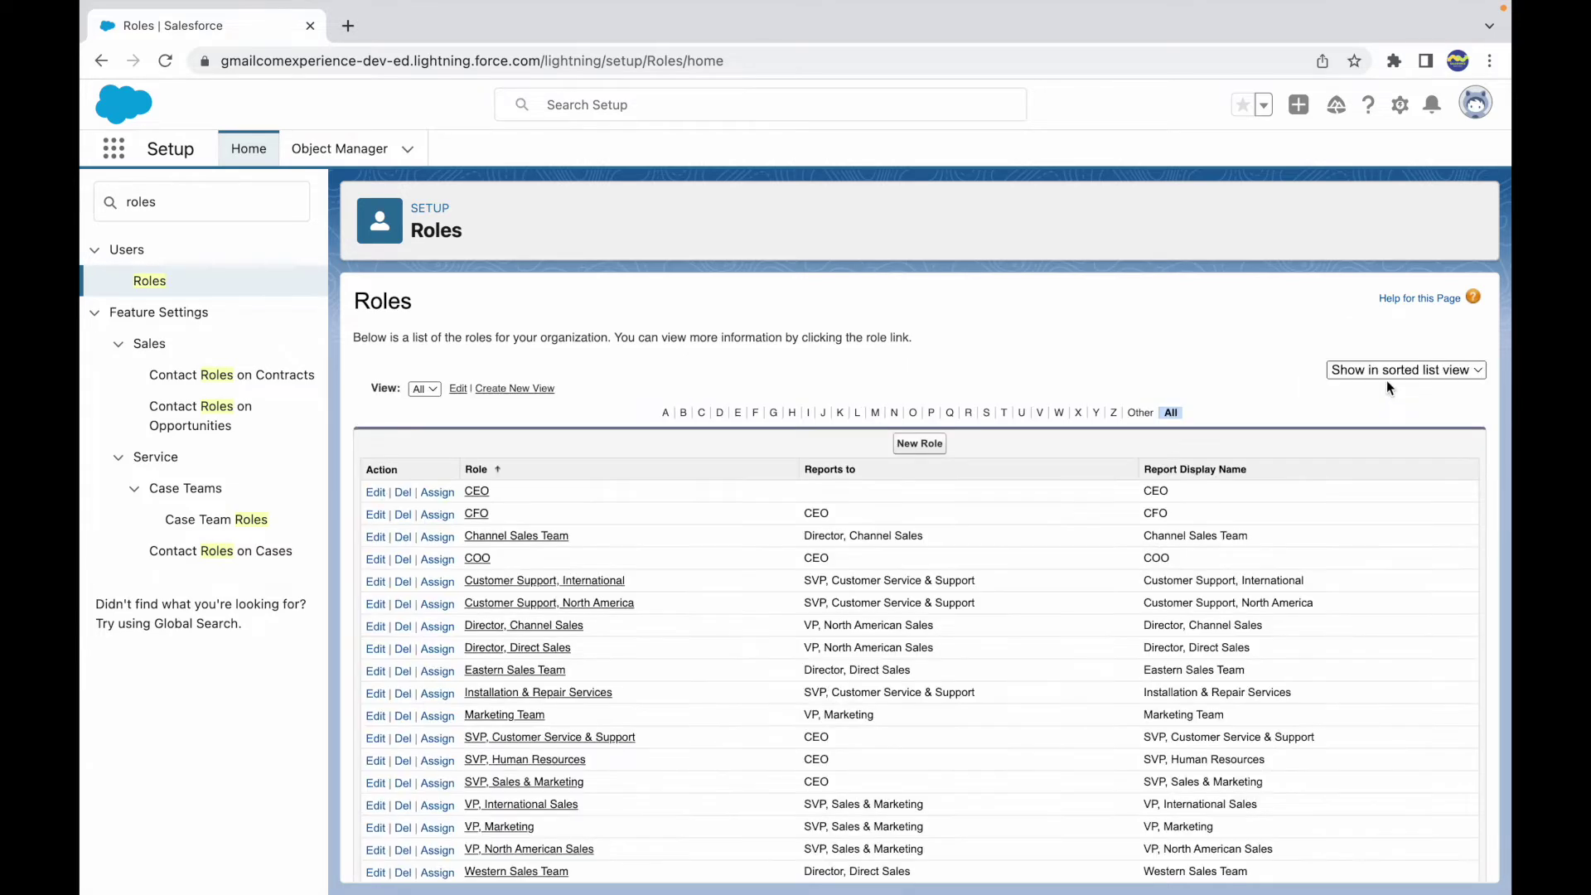
pyautogui.scroll(-2, 756, 593)
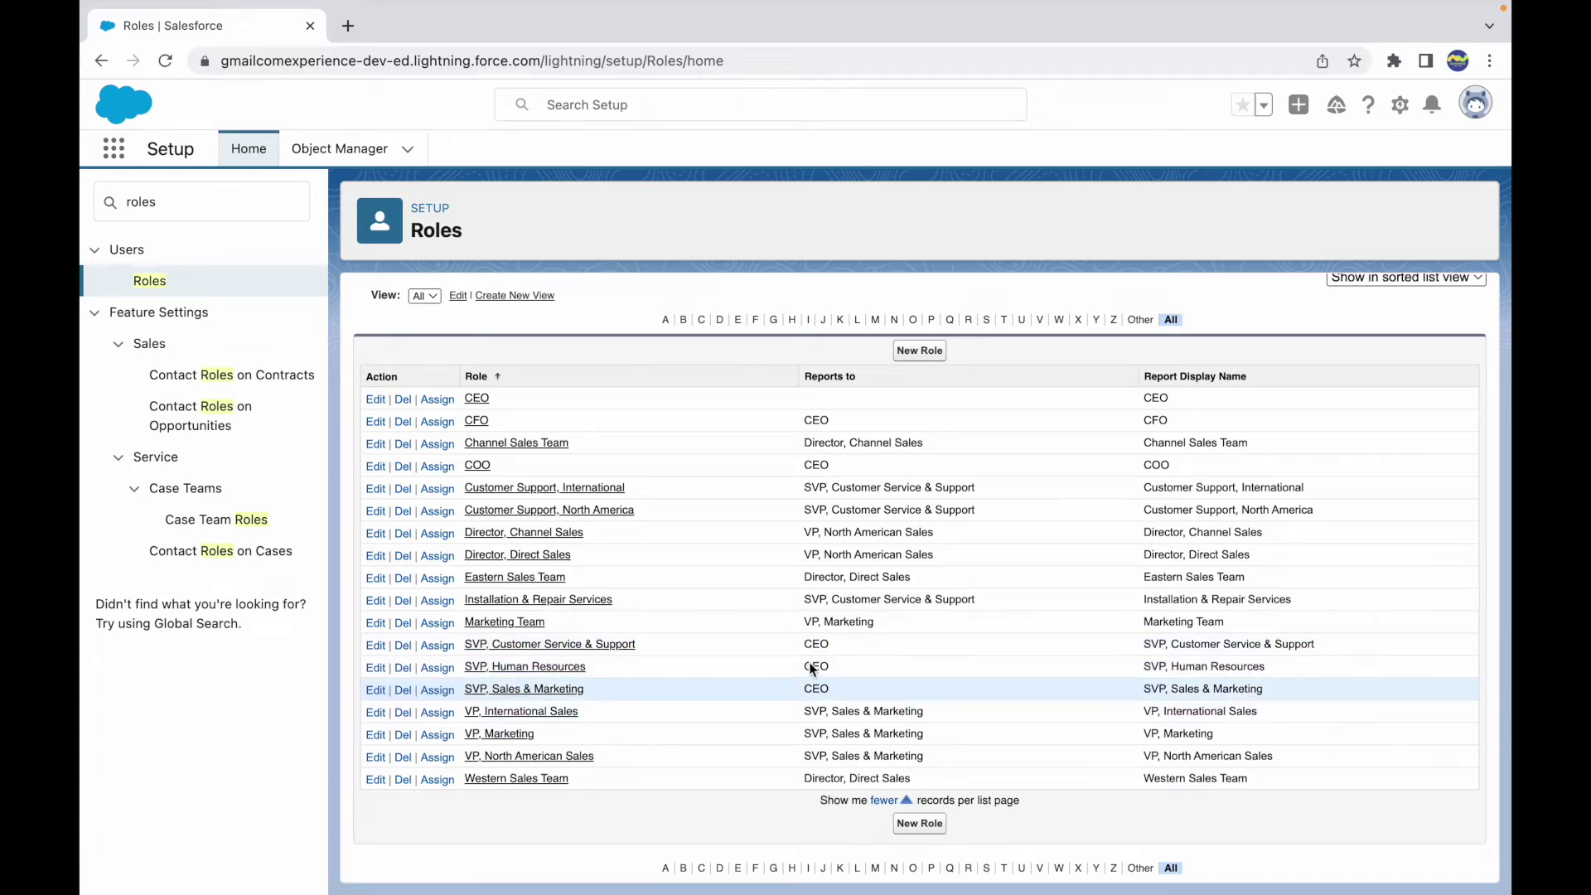
pyautogui.scroll(2, 678, 506)
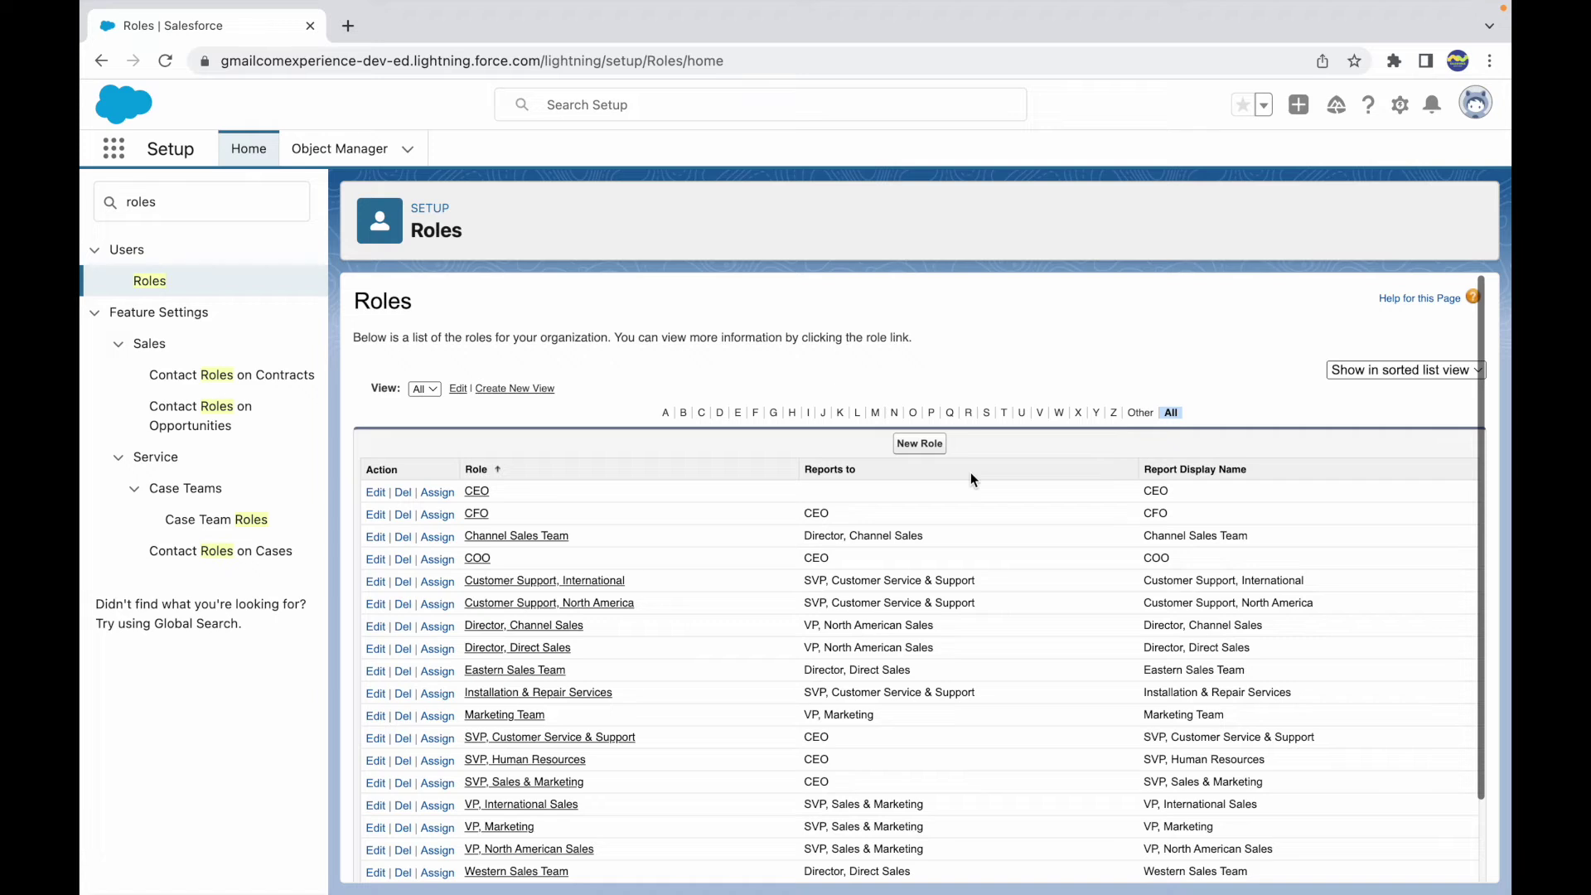
pyautogui.click(1401, 370)
pyautogui.click(1393, 366)
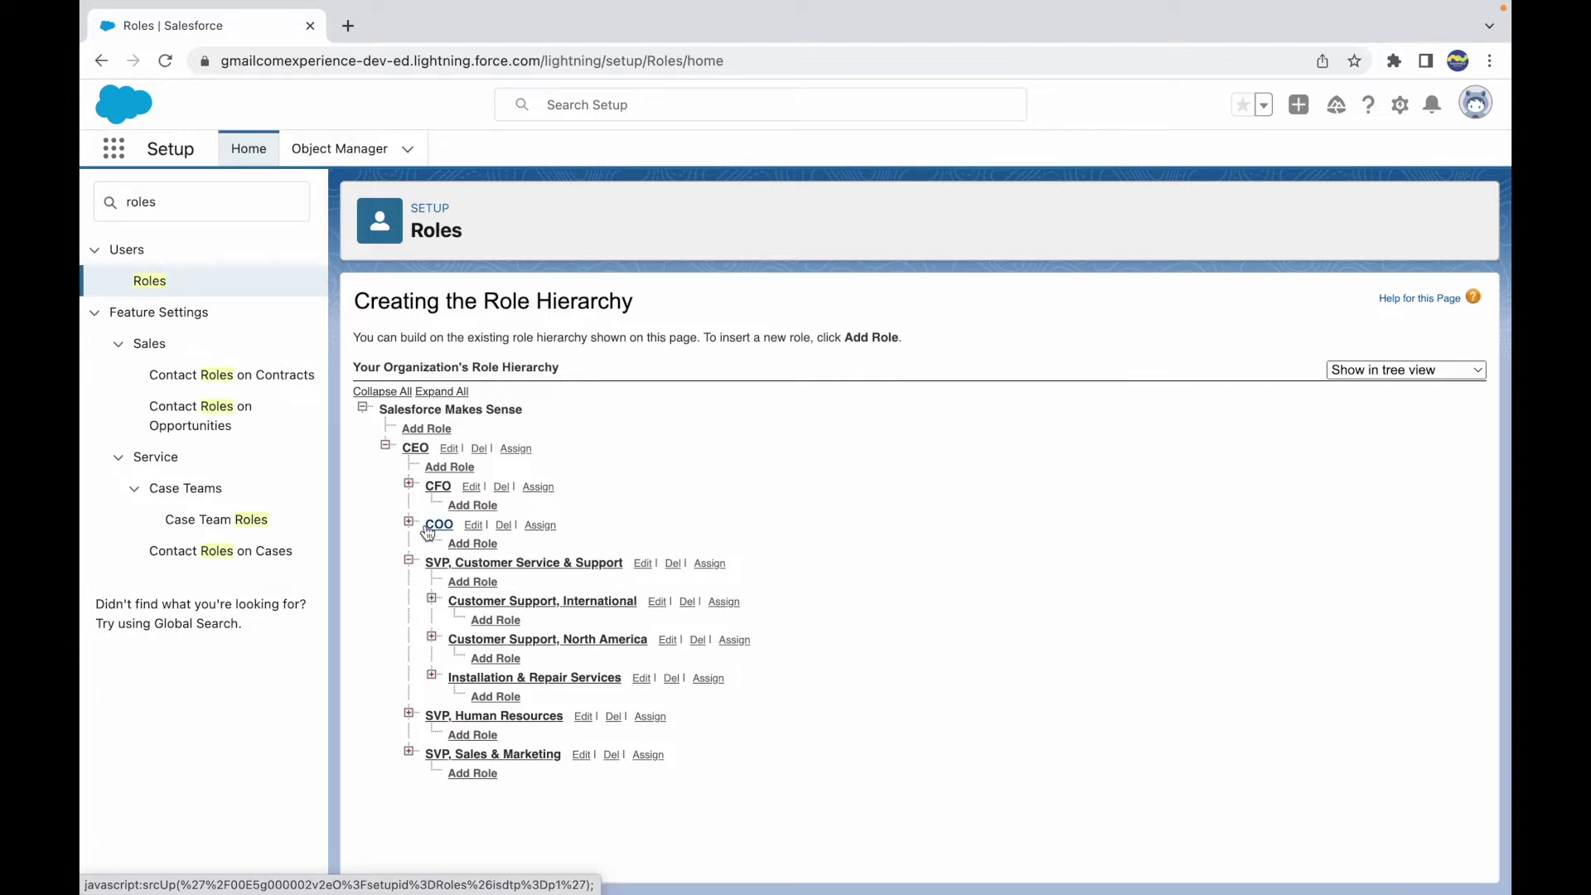
# - Add a role under COO labelled 'Special COO Guy', letting the Role Name auto-fill
pyautogui.click(474, 543)
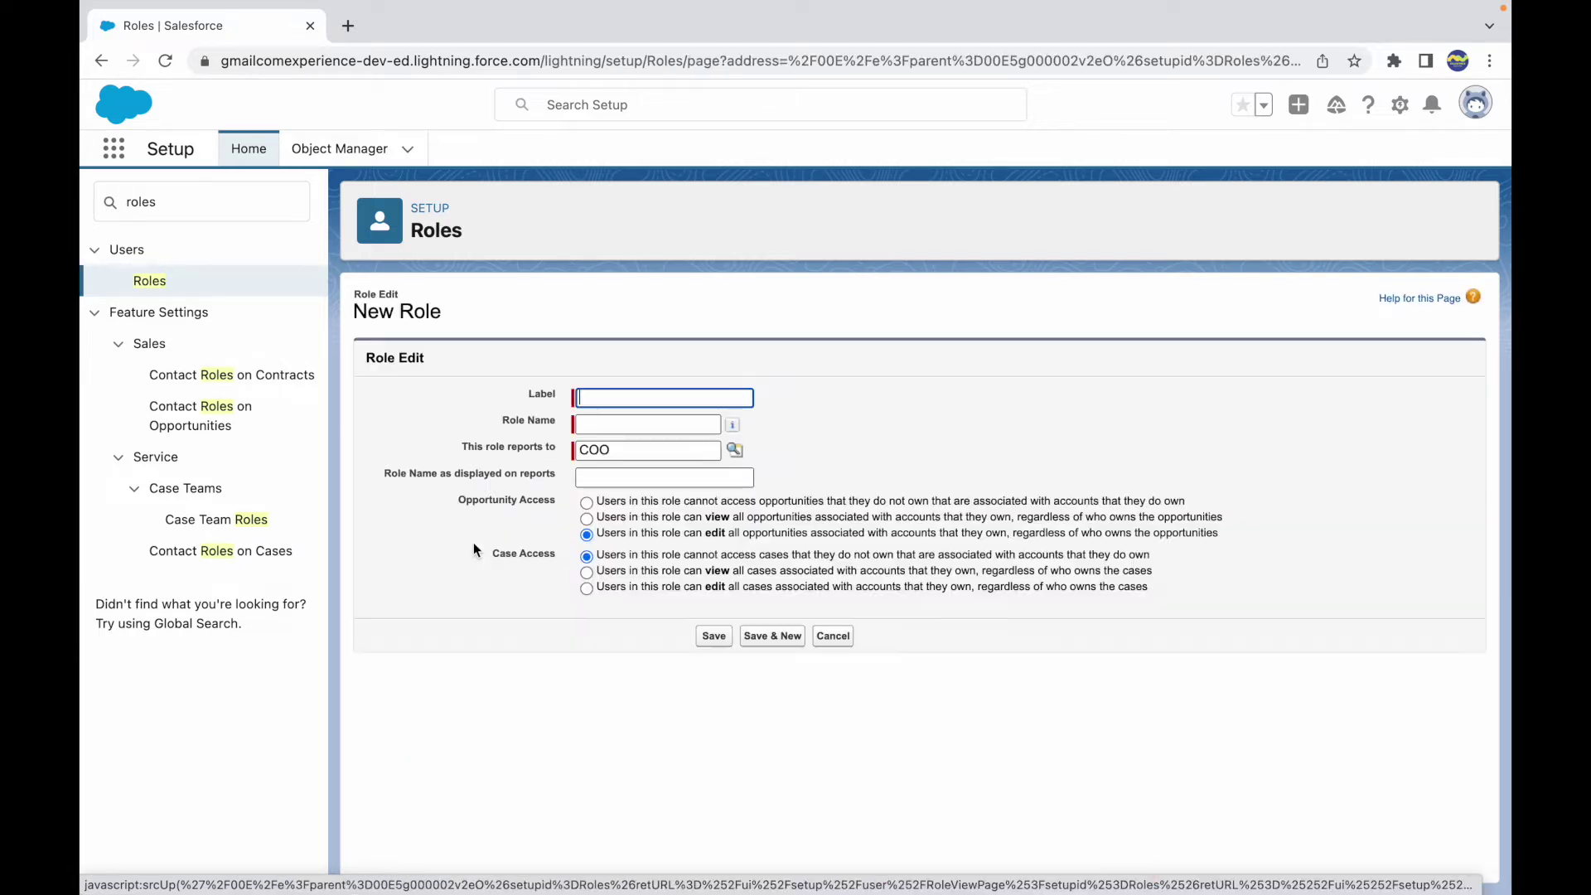
pyautogui.click(665, 395)
pyautogui.write('Special COO Guy')
pyautogui.press('Tab')
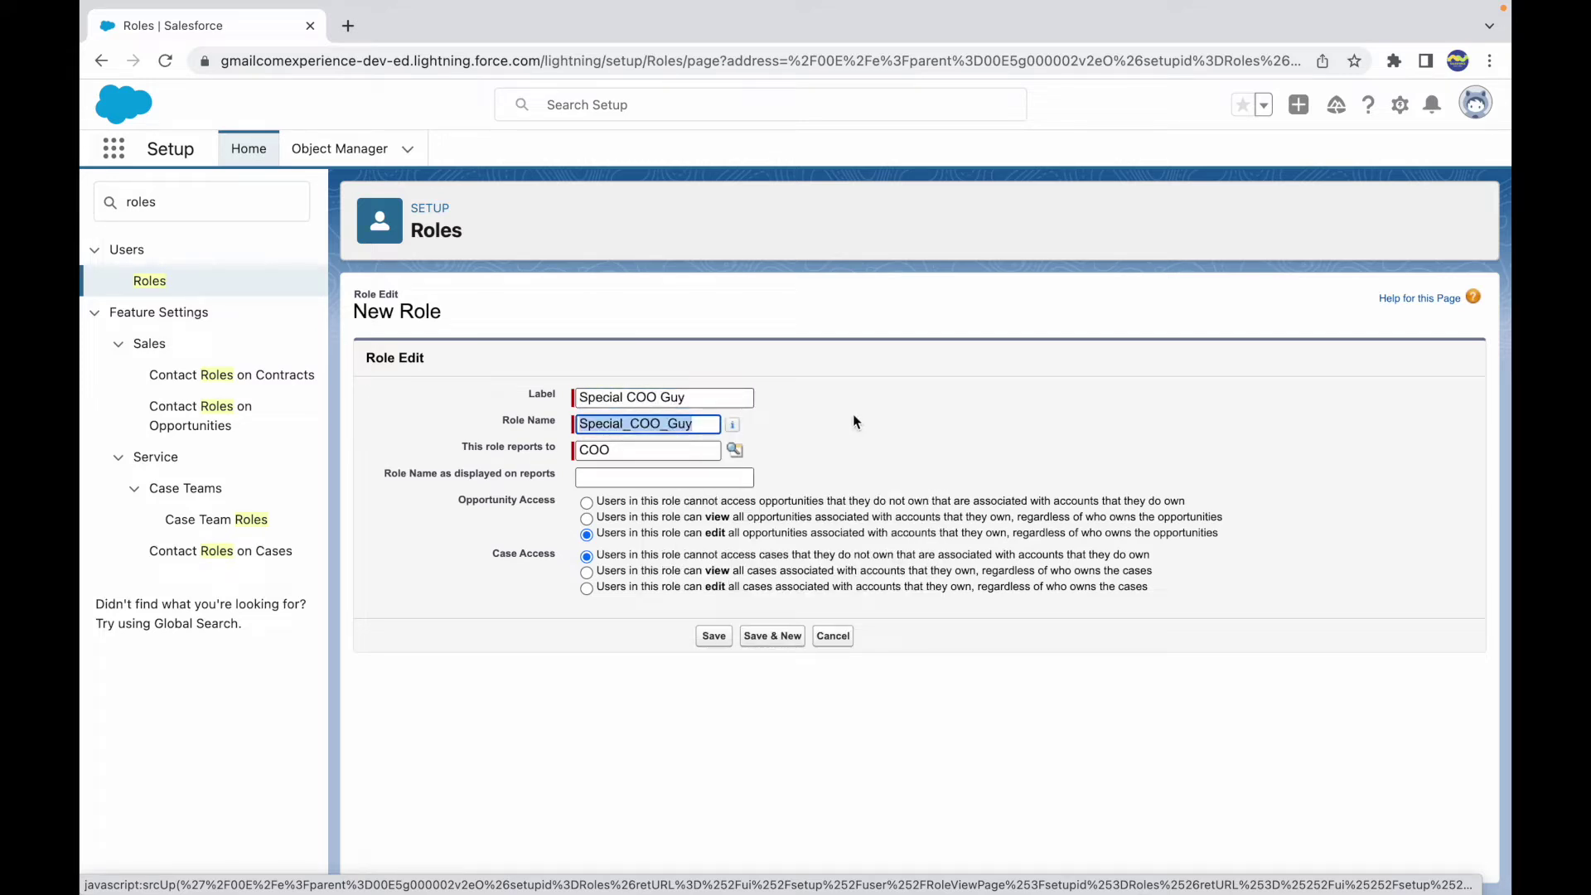
pyautogui.click(853, 414)
pyautogui.moveTo(618, 449); pyautogui.dragTo(575, 455)
pyautogui.click(626, 450)
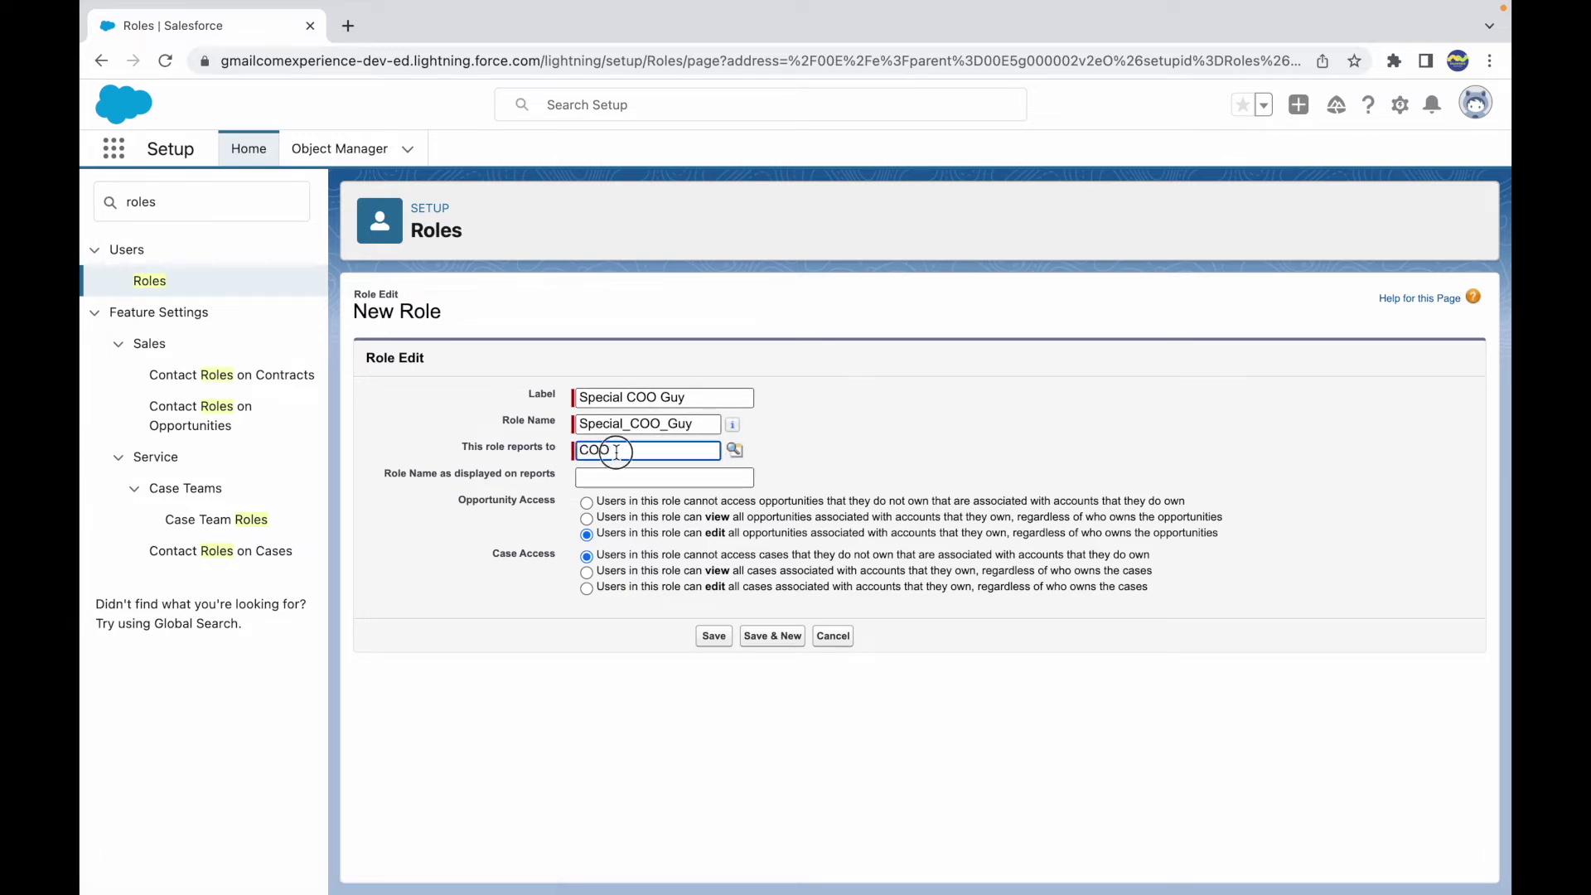
pyautogui.click(857, 419)
pyautogui.click(664, 449)
pyautogui.click(779, 444)
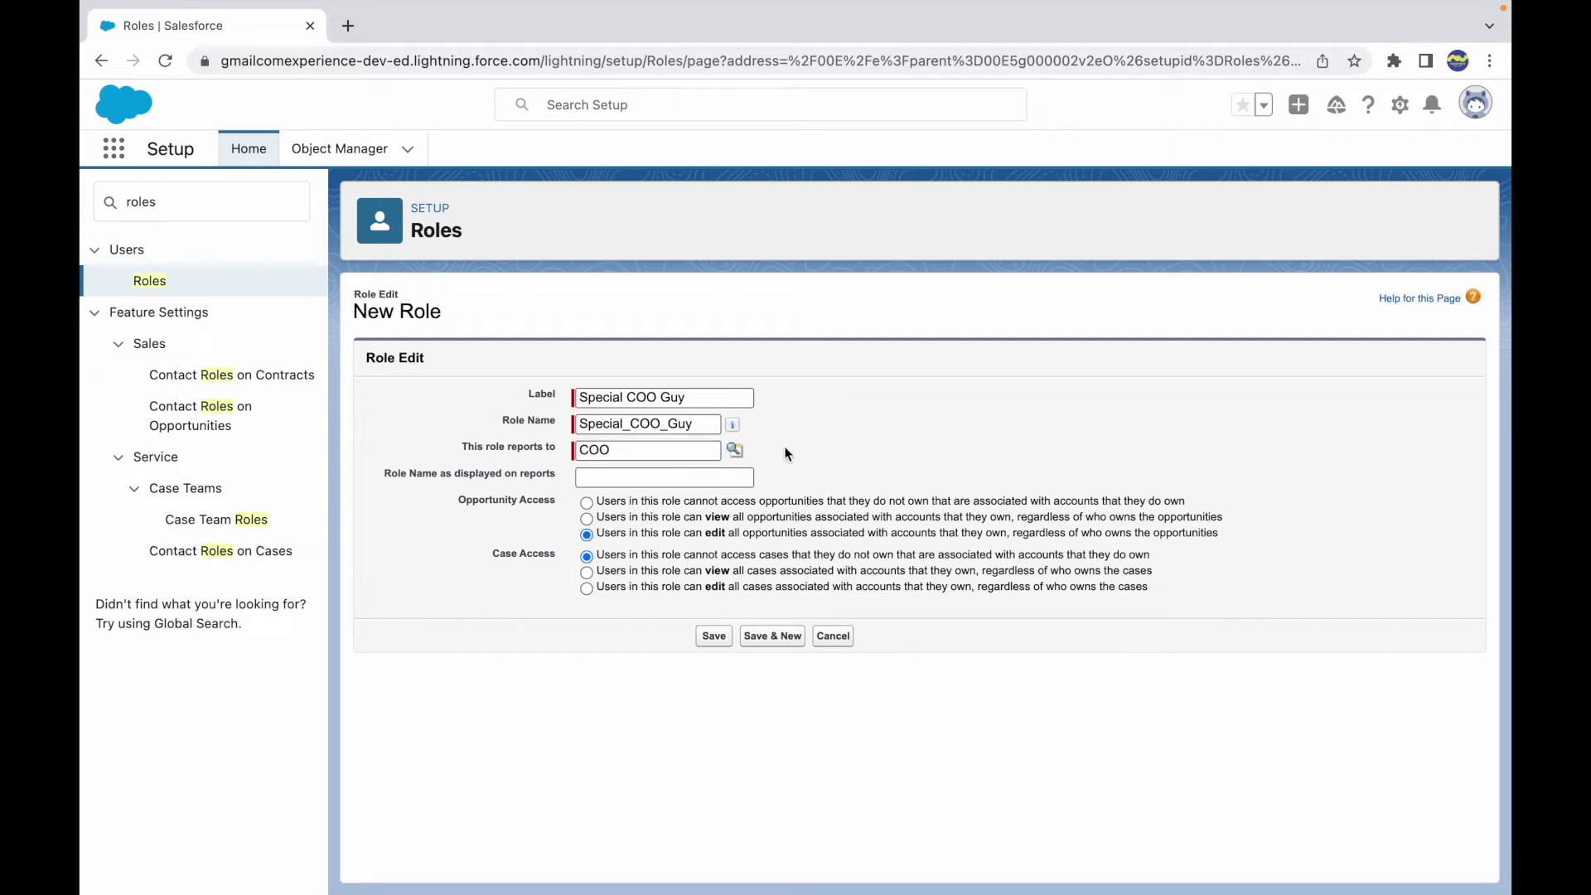
# - Enter 'Chief Officer - Special' as the report display name, fixing the typo
pyautogui.click(633, 479)
pyautogui.write('Chief Of')
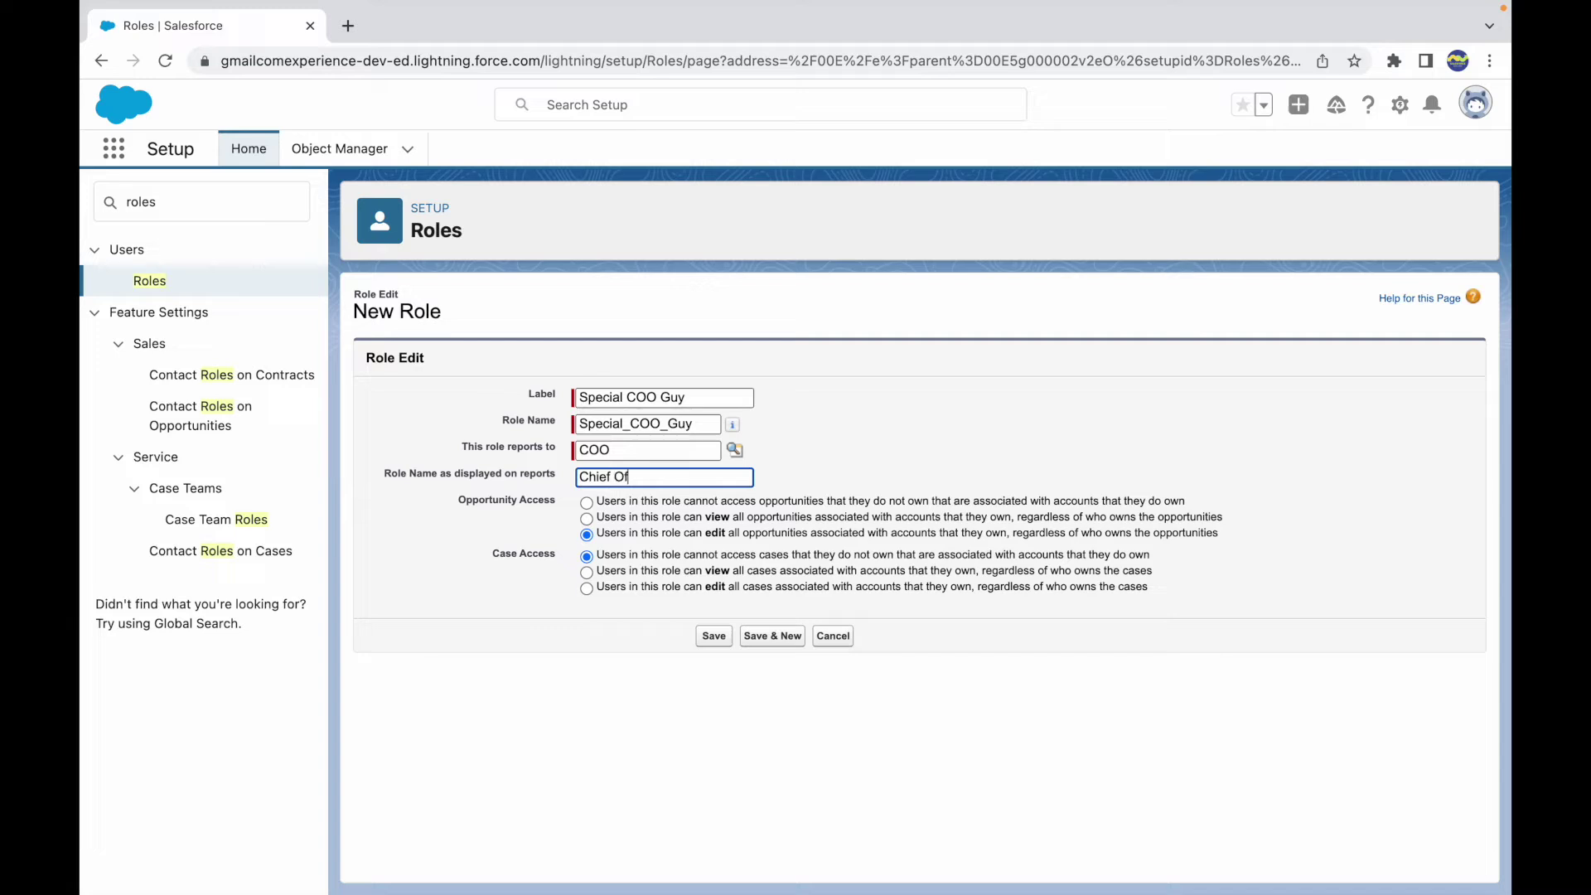
pyautogui.write('ficer - Spoecial')
pyautogui.click(688, 476)
pyautogui.press('BackSpace')
pyautogui.click(629, 554)
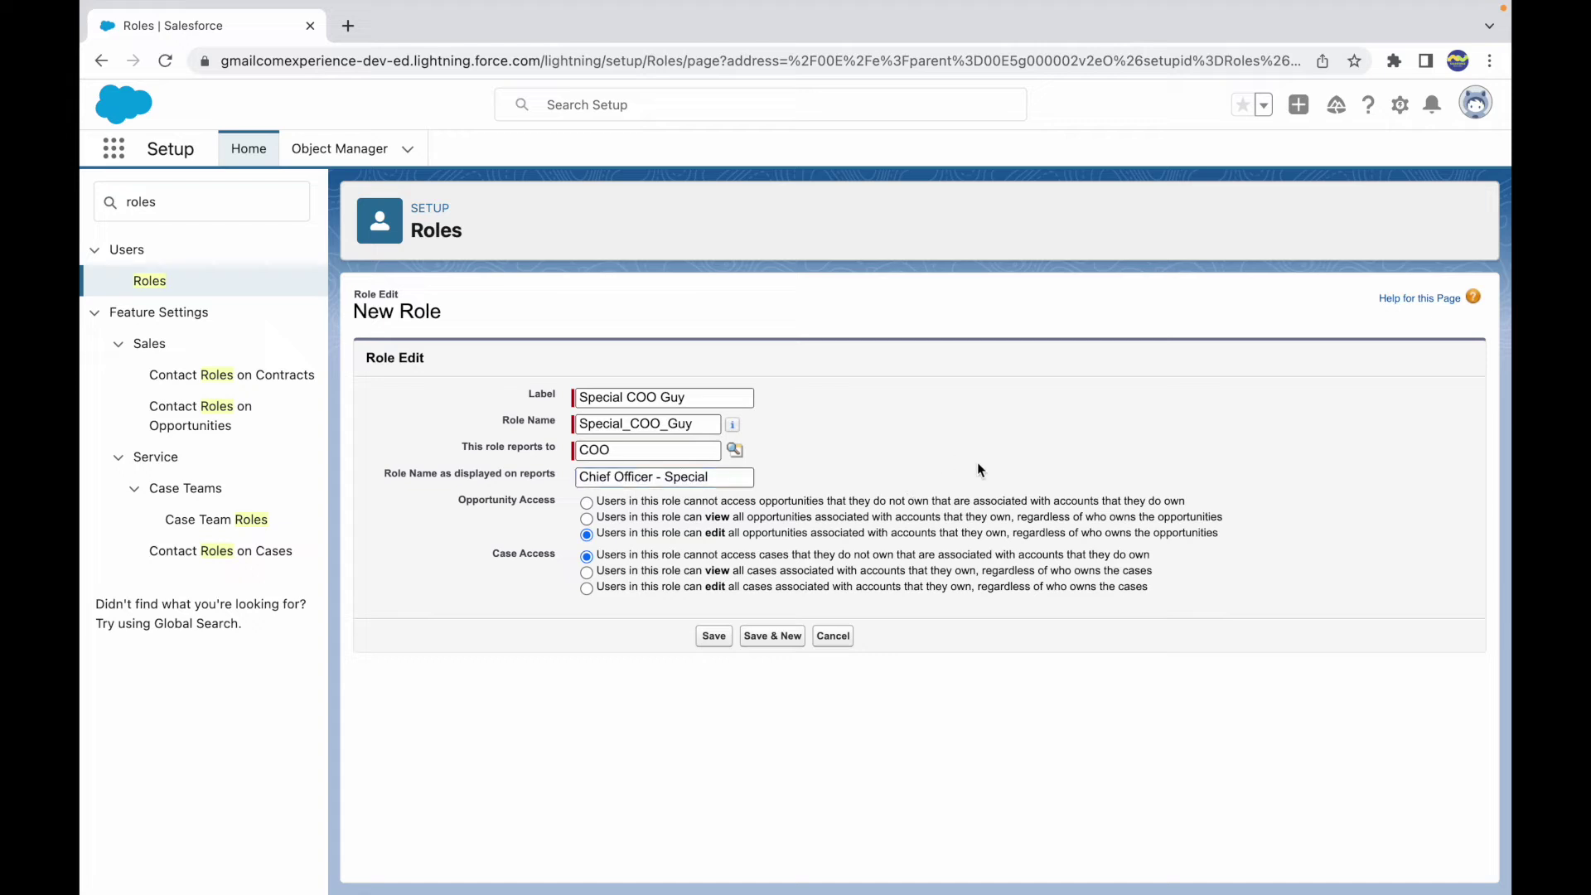
pyautogui.tripleClick(548, 500)
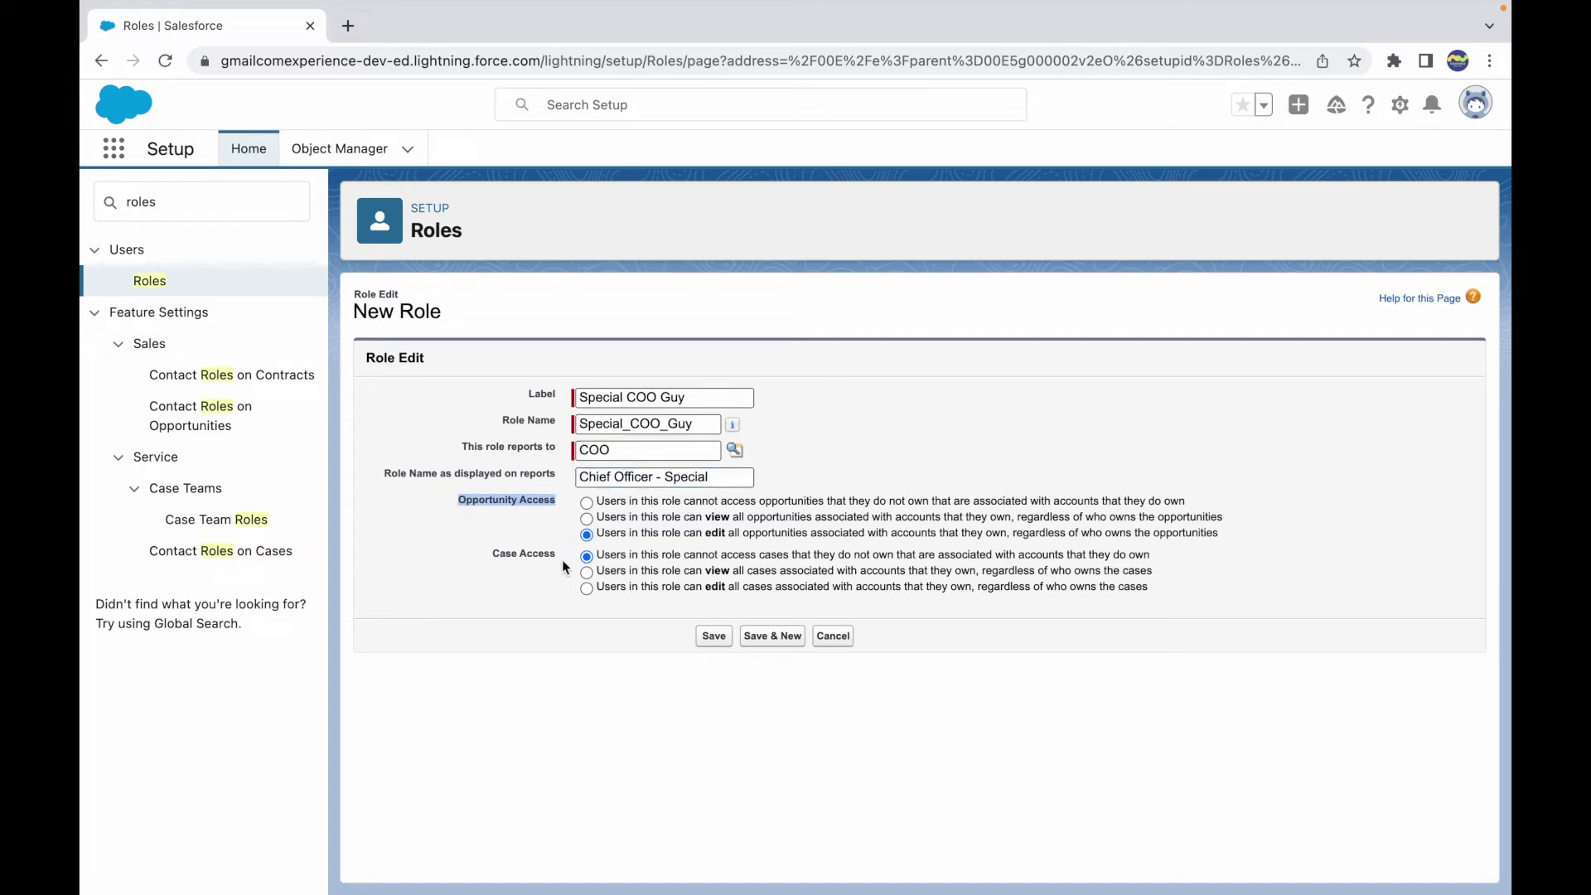
pyautogui.click(474, 567)
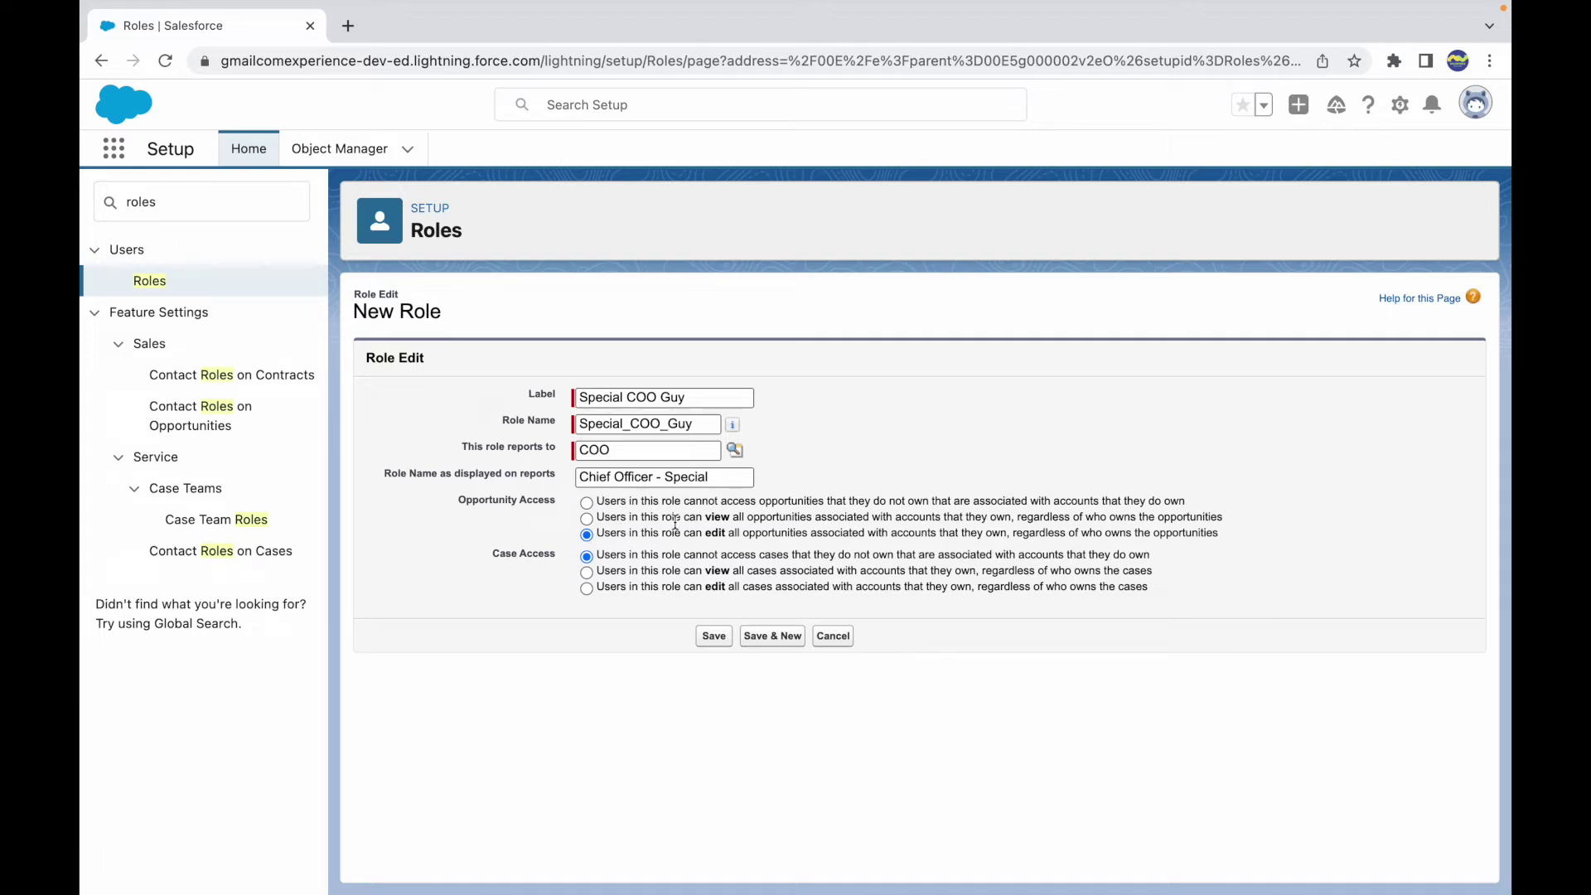
# - Go over the Opportunity Access choices: no access, view all and edit all
pyautogui.tripleClick(526, 555)
pyautogui.click(551, 502)
pyautogui.tripleClick(551, 501)
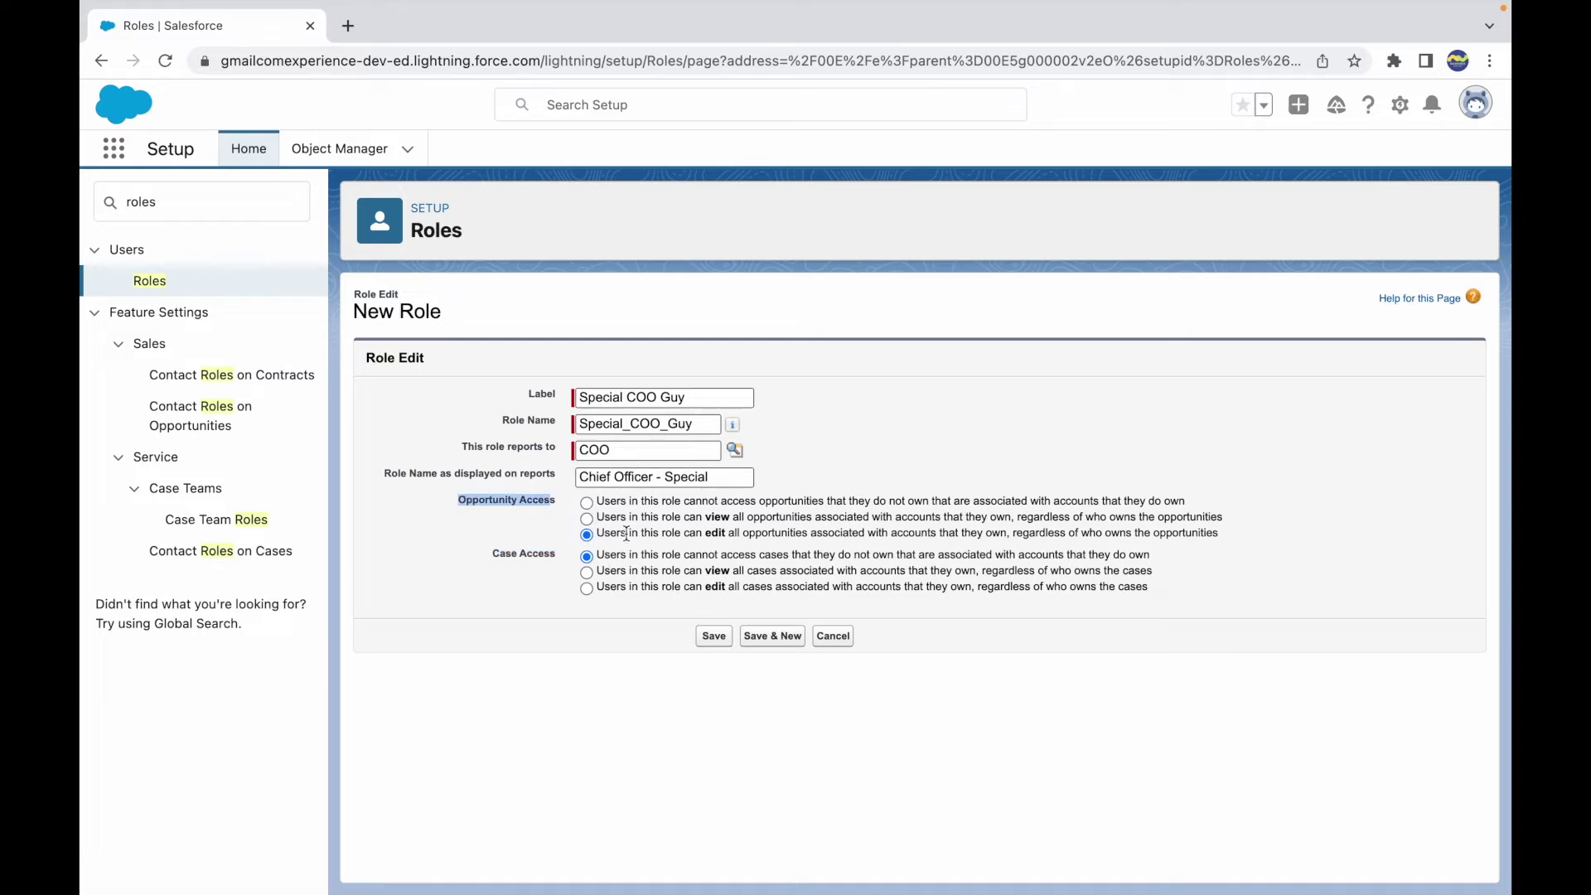
pyautogui.click(884, 452)
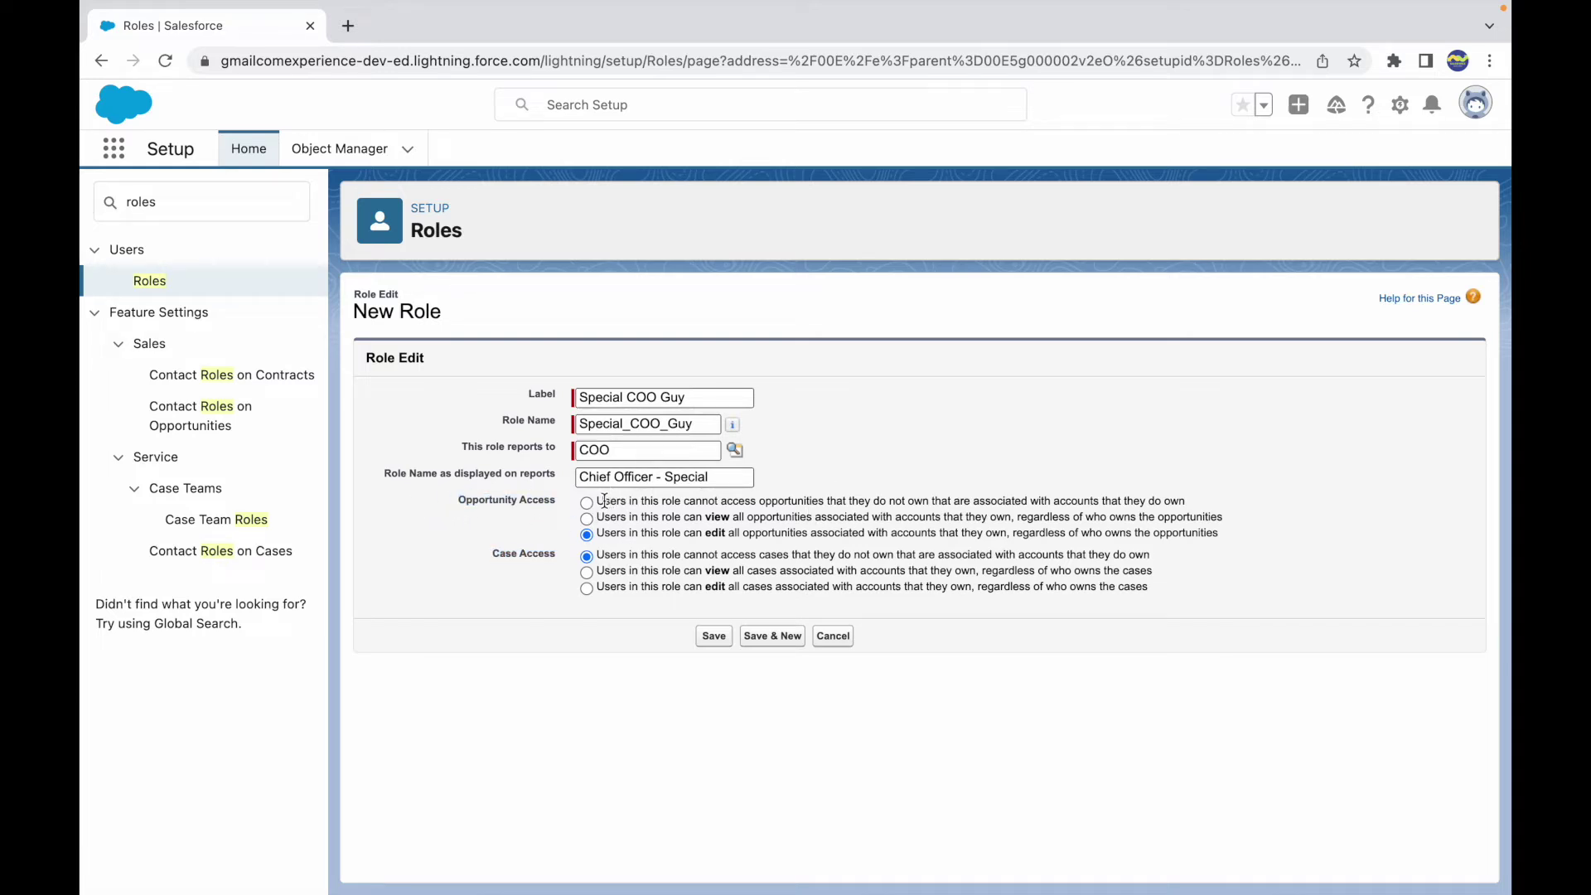
pyautogui.moveTo(604, 501); pyautogui.dragTo(757, 531)
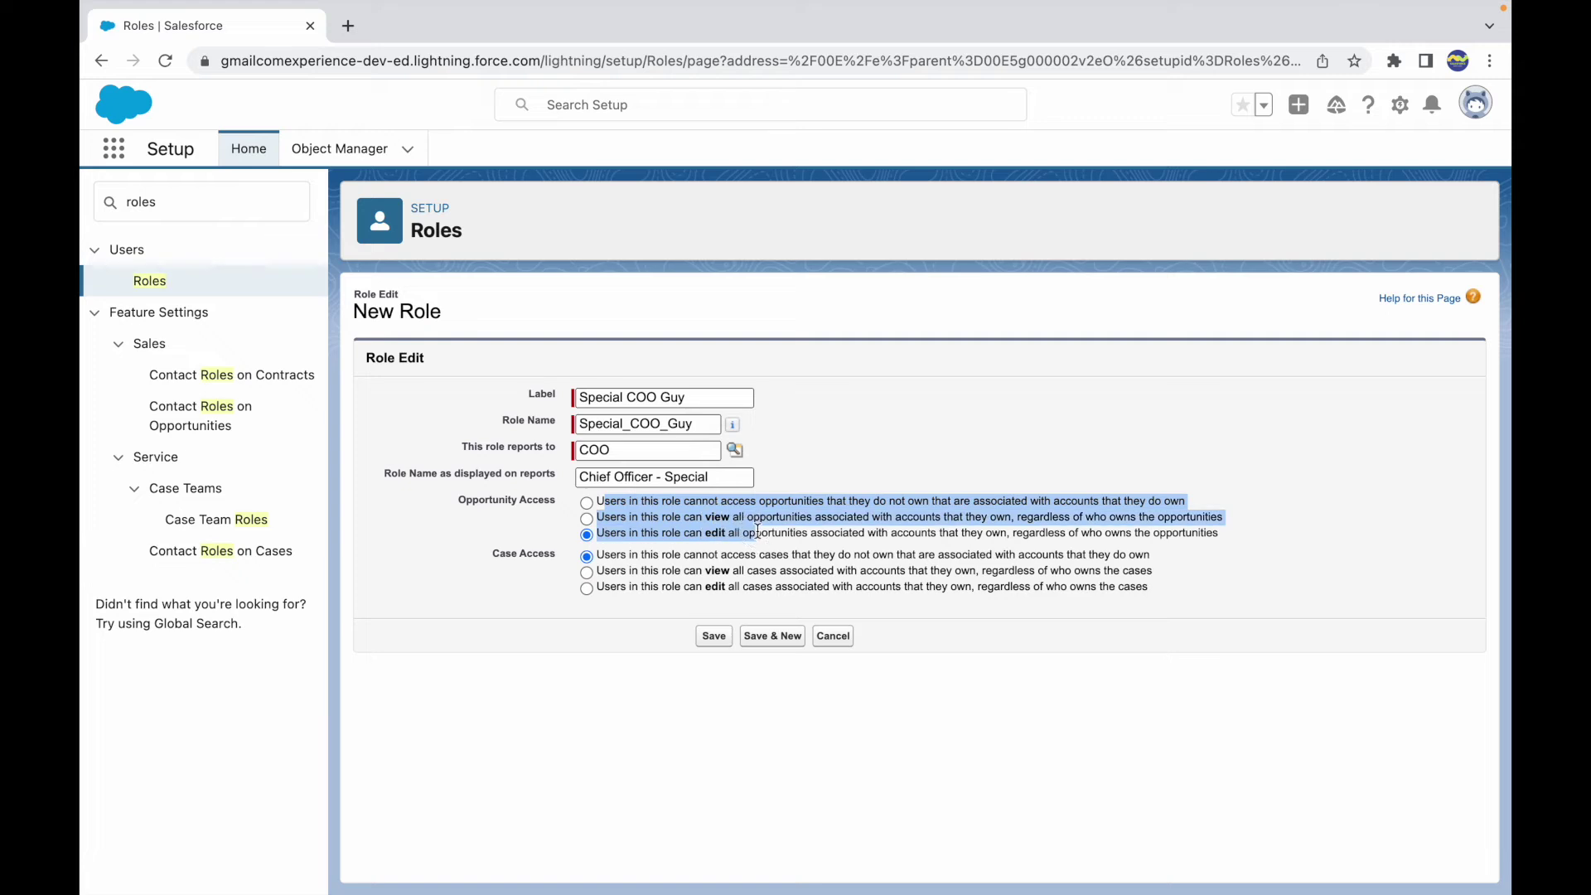
pyautogui.click(861, 495)
pyautogui.moveTo(661, 501); pyautogui.dragTo(1102, 498)
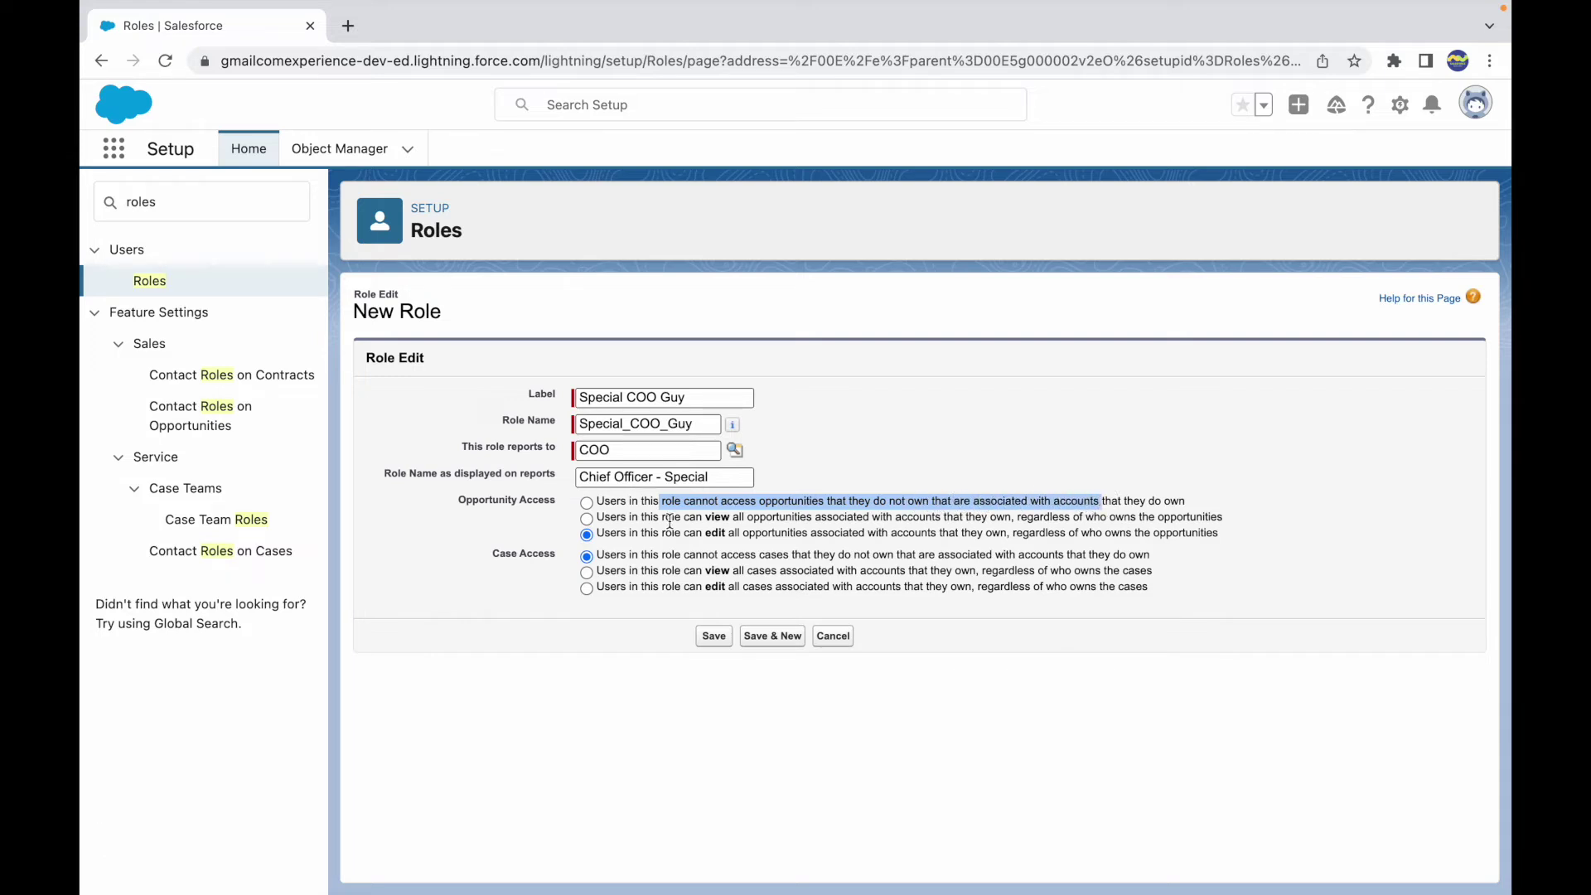
pyautogui.moveTo(670, 521); pyautogui.dragTo(796, 521)
pyautogui.click(830, 520)
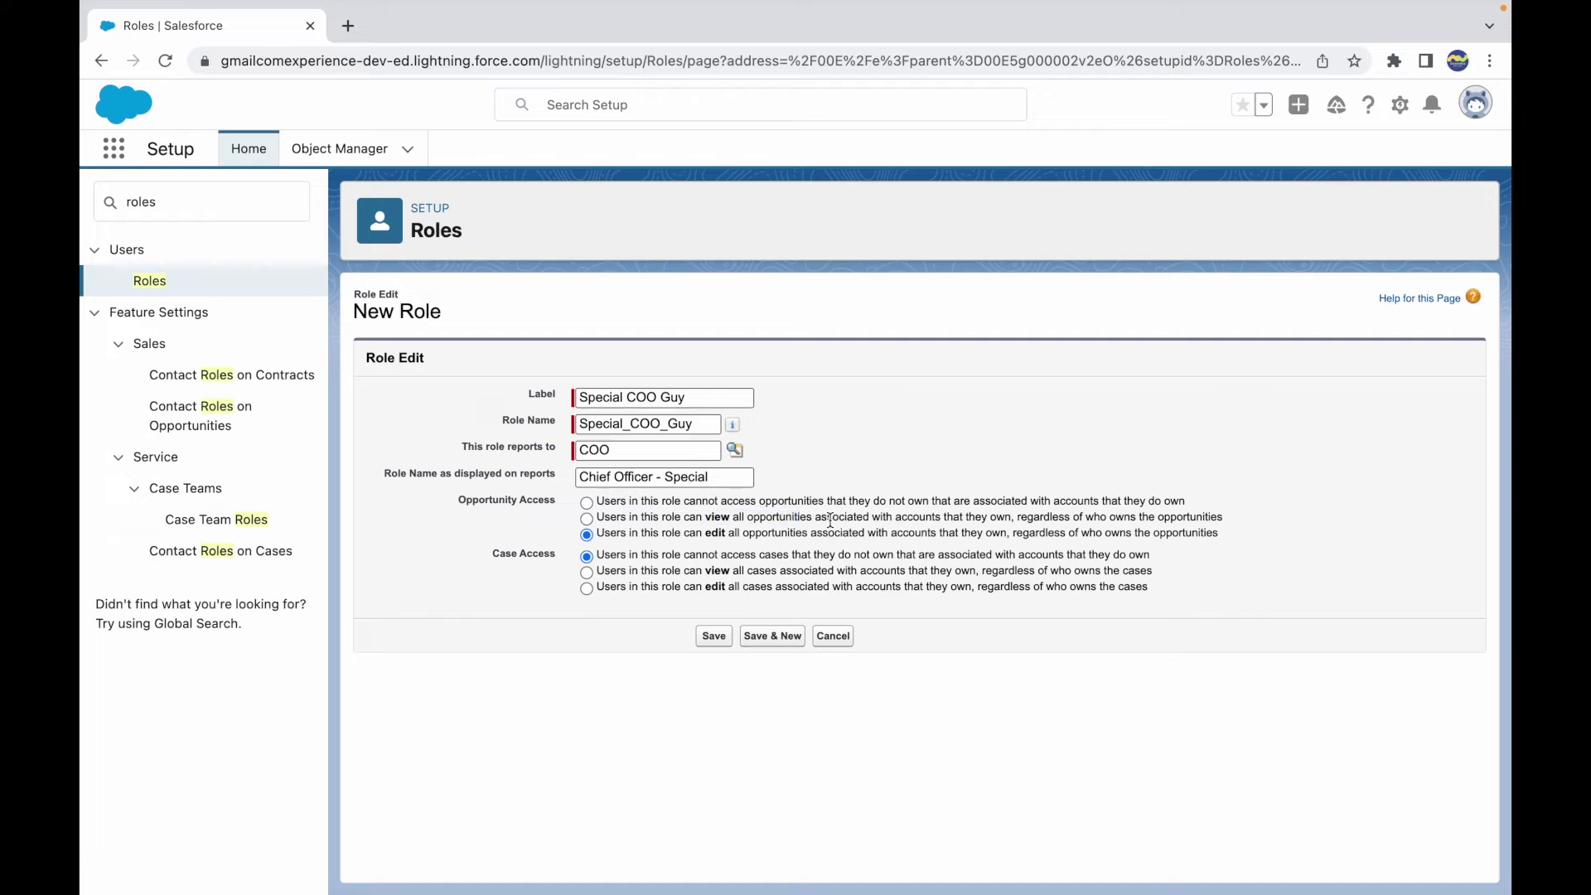
pyautogui.moveTo(663, 533); pyautogui.dragTo(738, 532)
# - Explain edit-all opportunity access regardless of owner, and review the no-access case option
pyautogui.click(540, 509)
pyautogui.moveTo(598, 535); pyautogui.dragTo(725, 534)
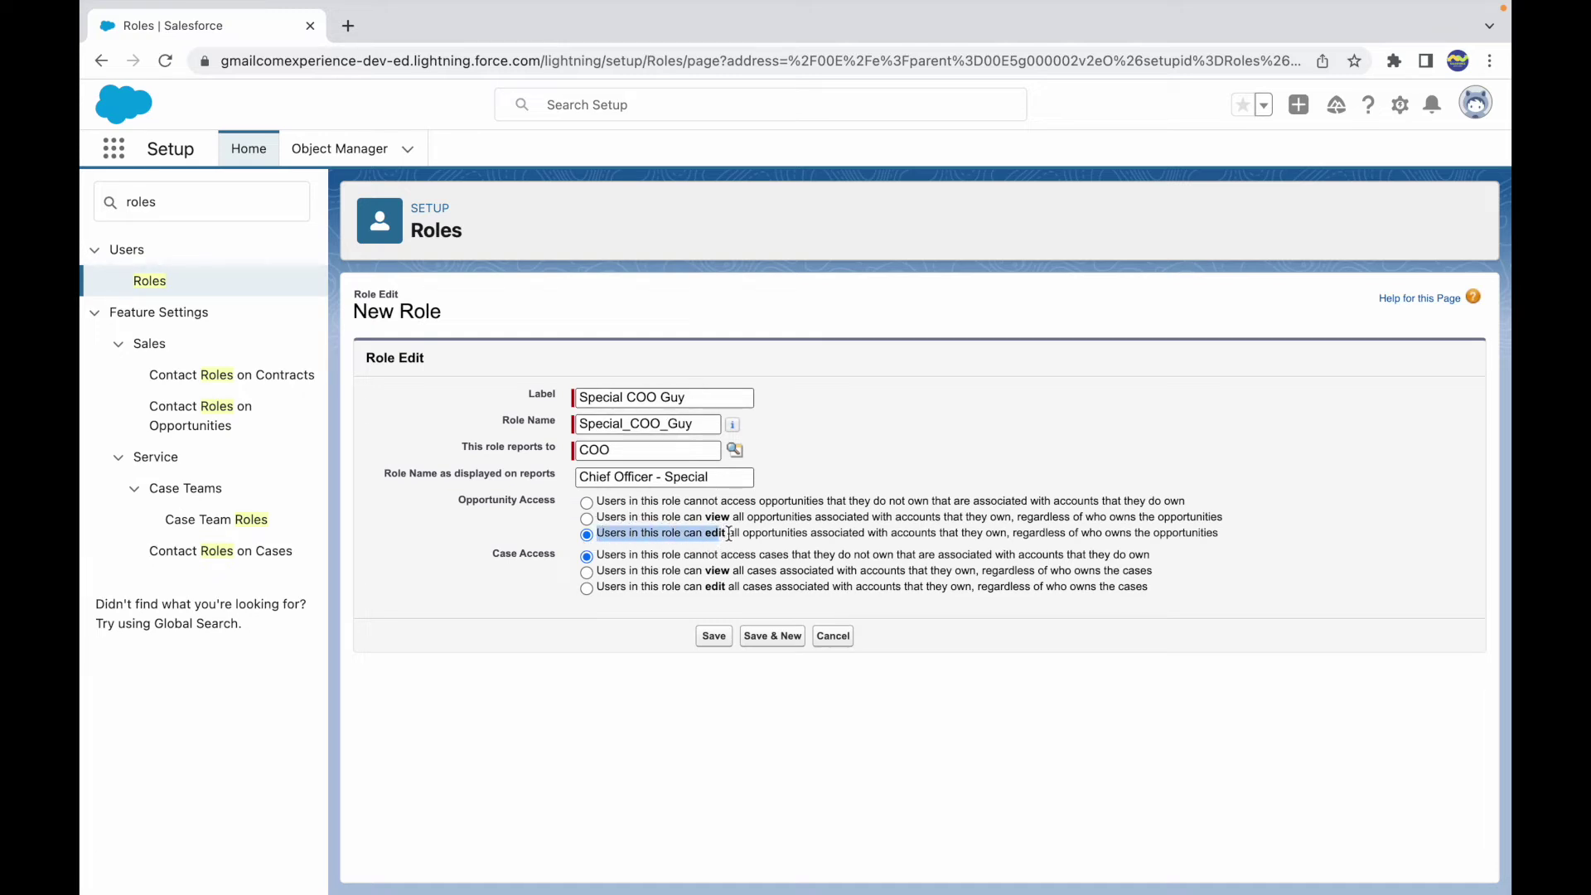
pyautogui.doubleClick(796, 533)
pyautogui.moveTo(1016, 535); pyautogui.dragTo(1208, 550)
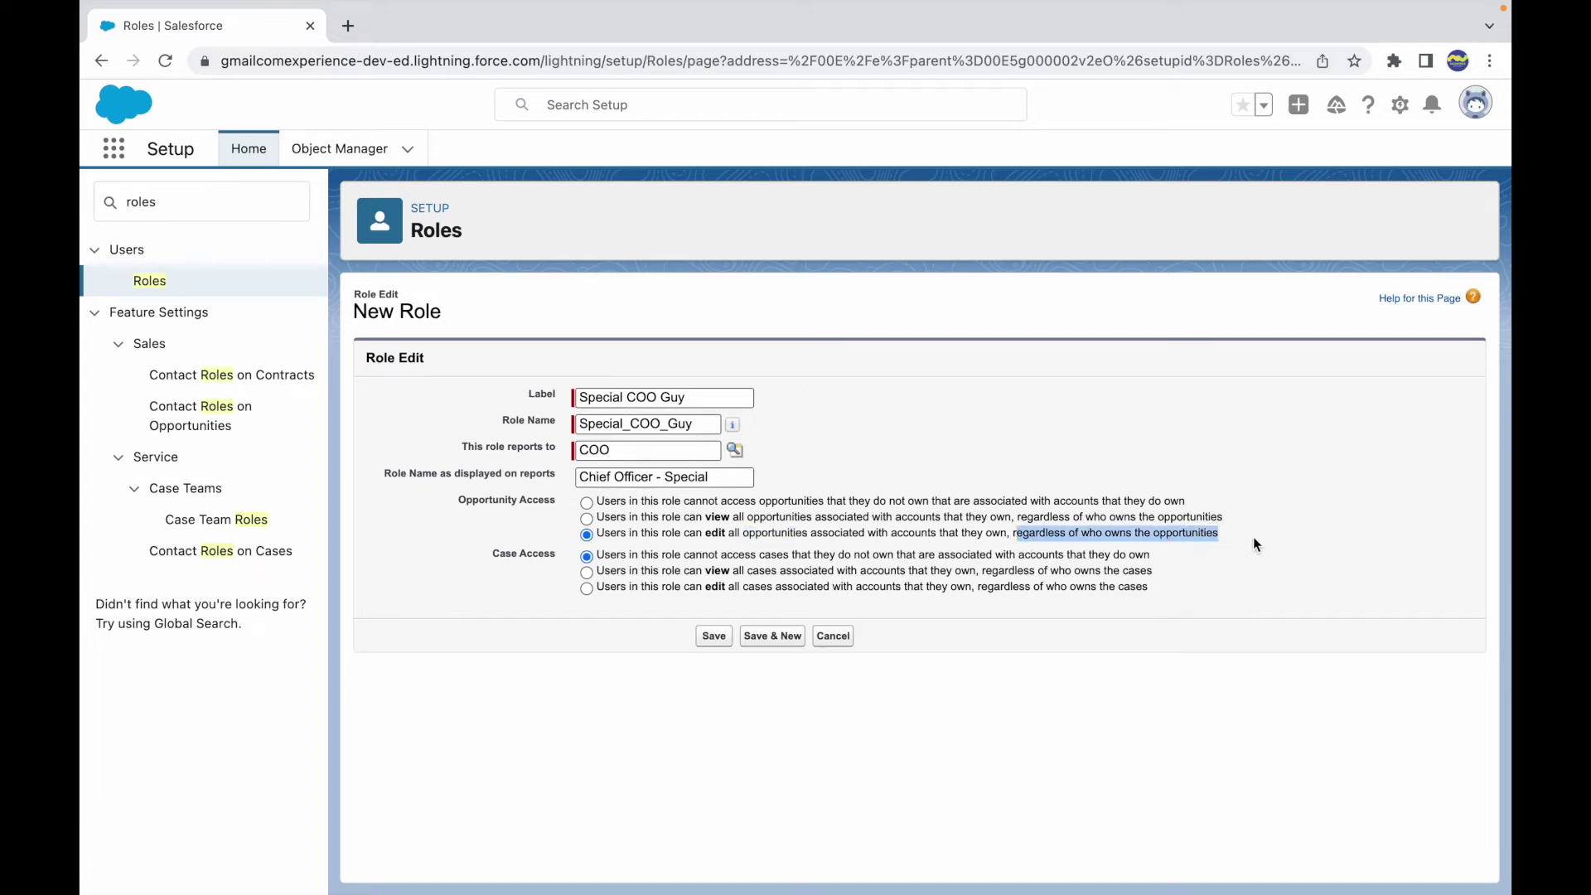
pyautogui.click(493, 550)
pyautogui.moveTo(599, 556); pyautogui.dragTo(1155, 563)
pyautogui.click(1170, 563)
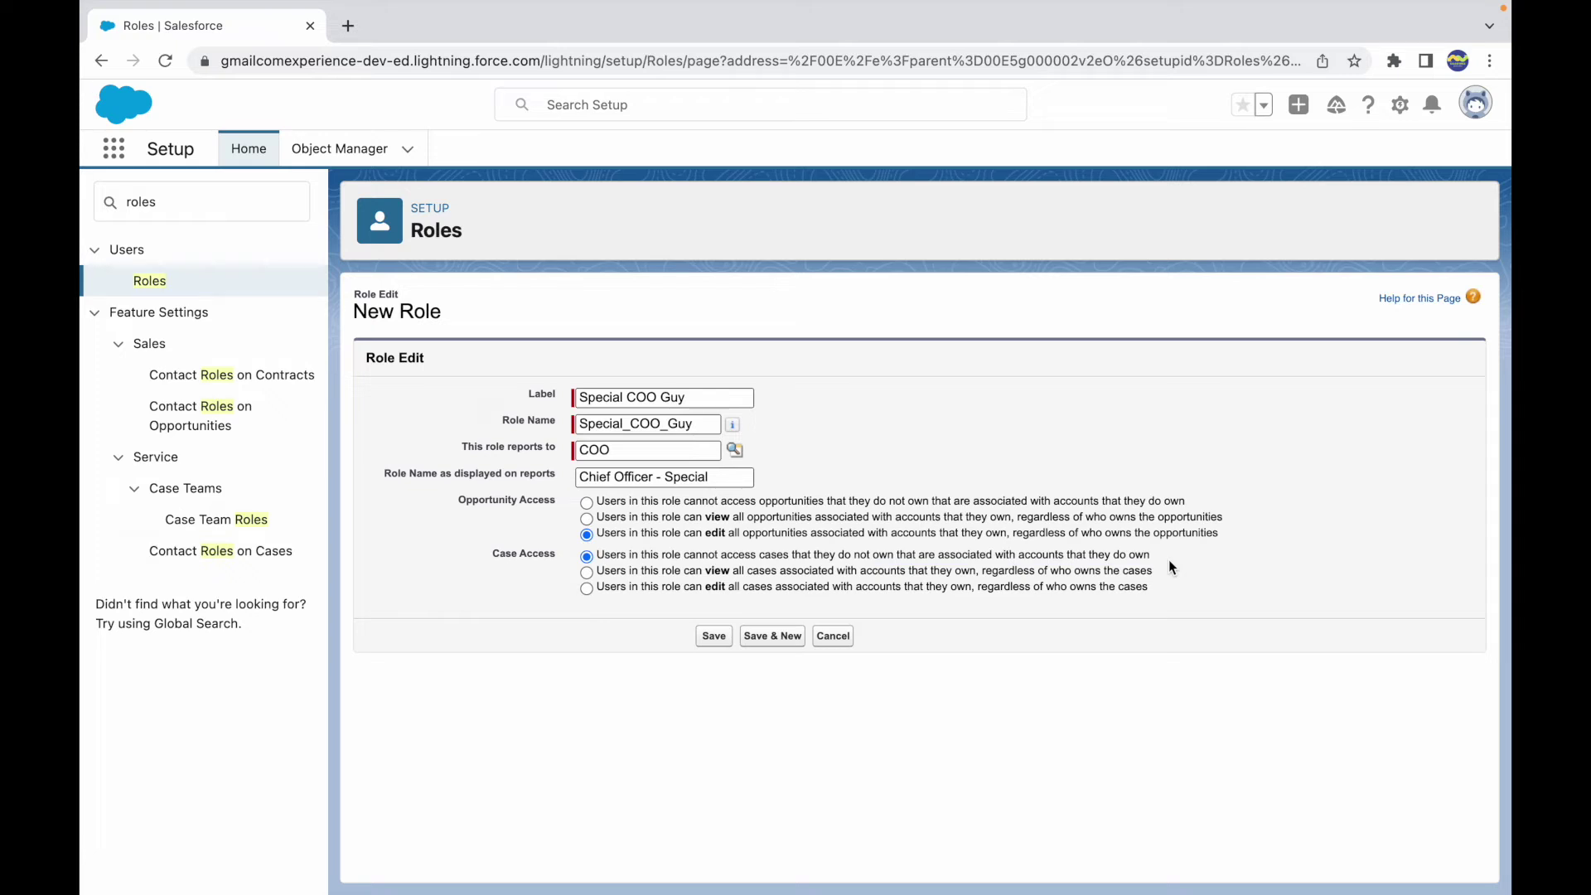
# - Set Case Access to edit all cases on accounts users own, and save the role
pyautogui.doubleClick(703, 477)
pyautogui.click(838, 474)
pyautogui.tripleClick(718, 479)
pyautogui.click(823, 464)
pyautogui.doubleClick(774, 556)
pyautogui.click(810, 558)
pyautogui.click(714, 637)
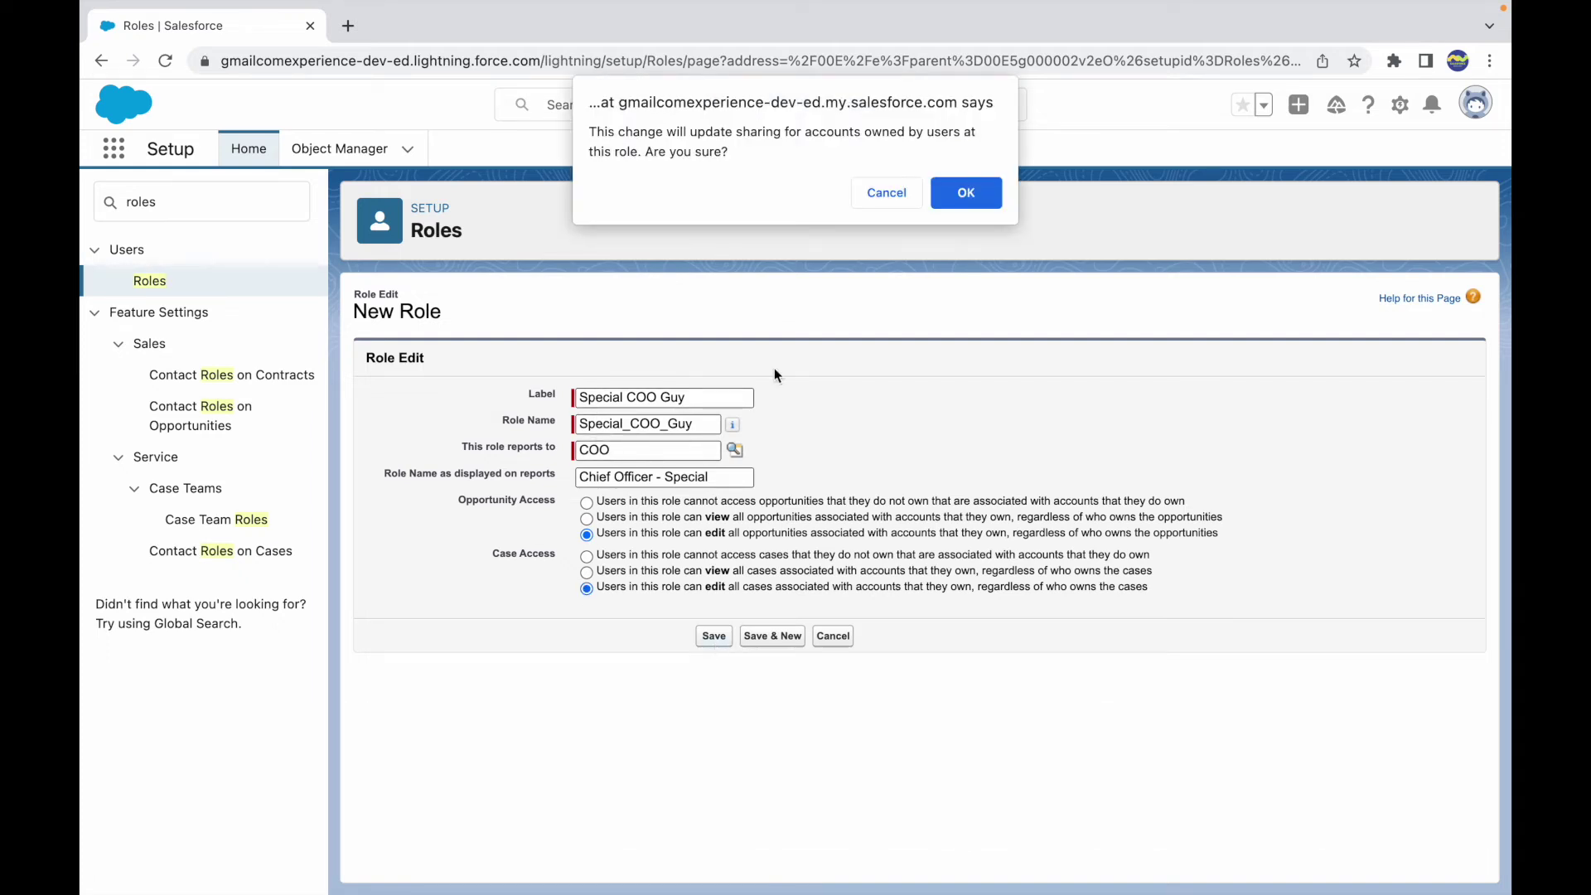
# - Confirm the account-sharing update with OK, creating the Special COO Guy role
pyautogui.moveTo(678, 132); pyautogui.dragTo(761, 143)
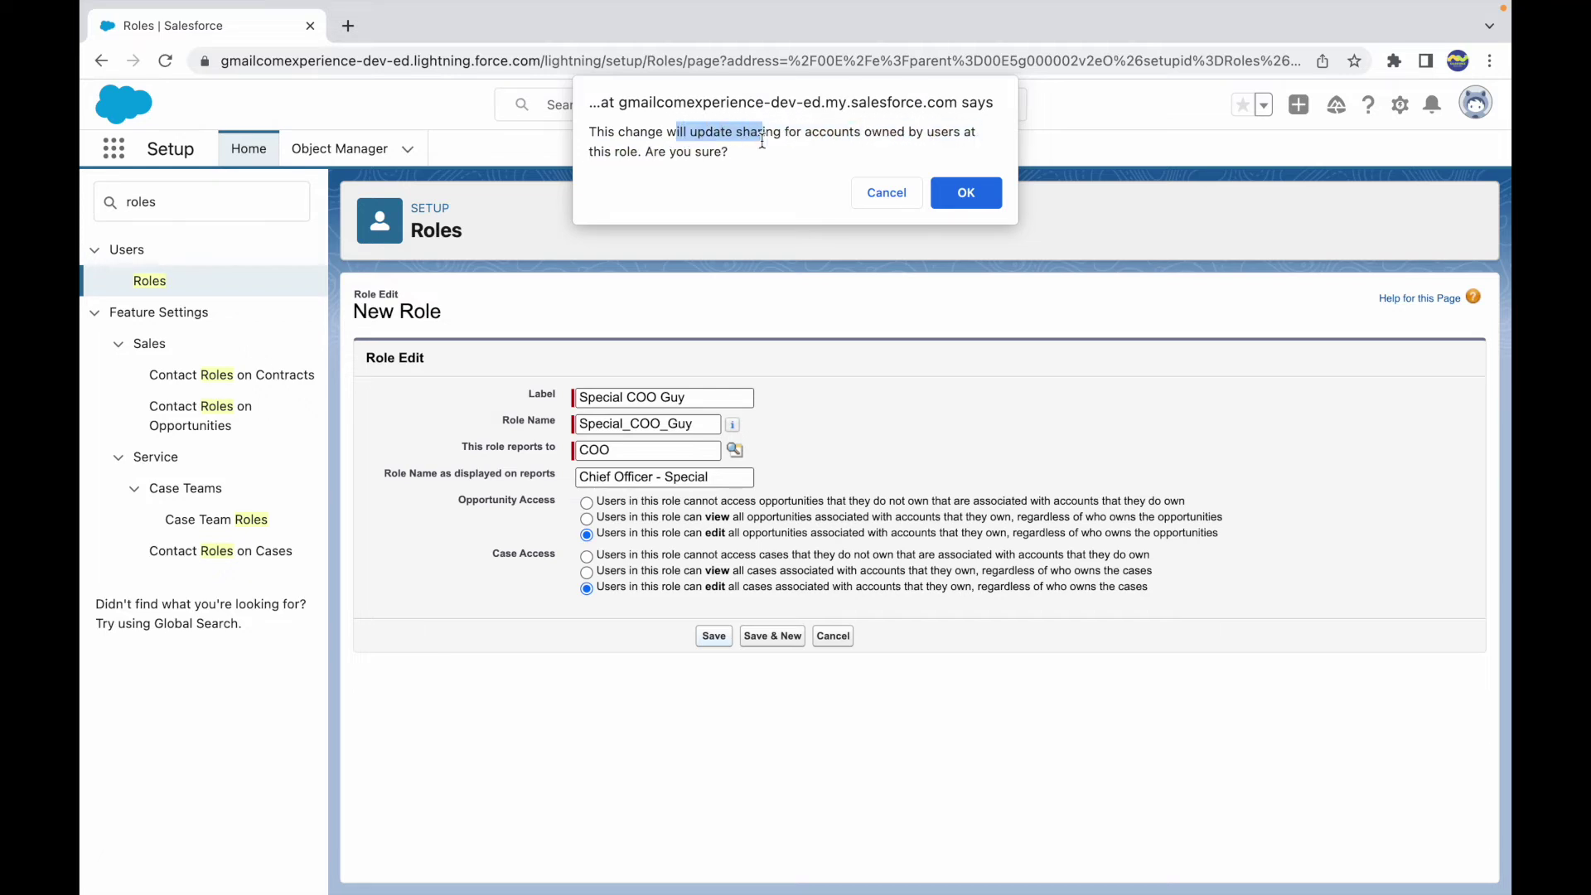
pyautogui.click(772, 147)
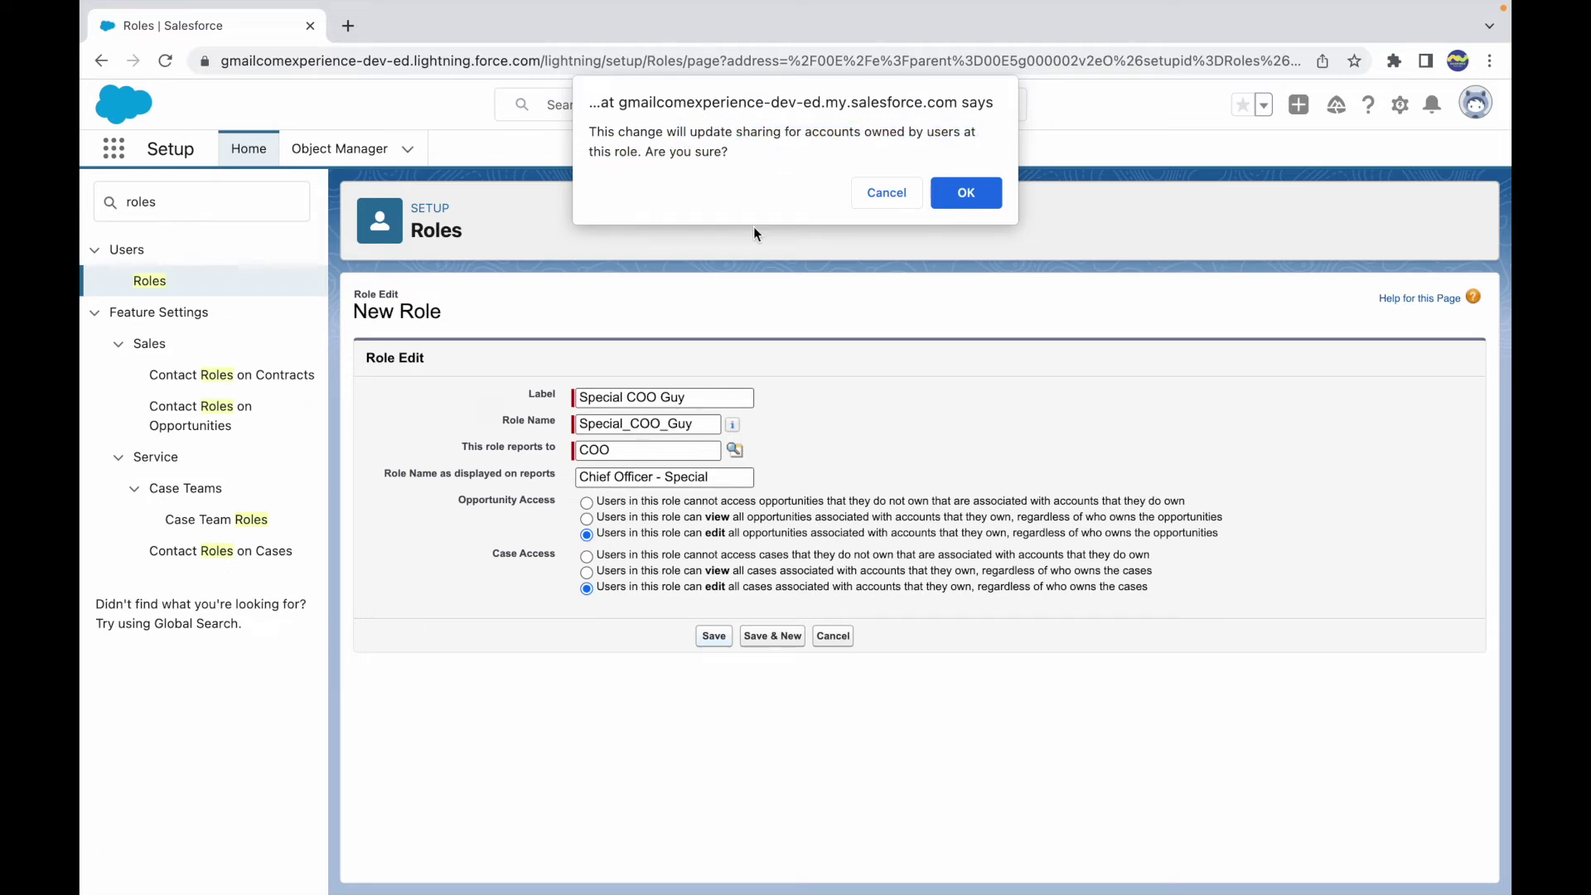
pyautogui.moveTo(736, 131); pyautogui.dragTo(953, 122)
pyautogui.click(791, 148)
pyautogui.click(956, 192)
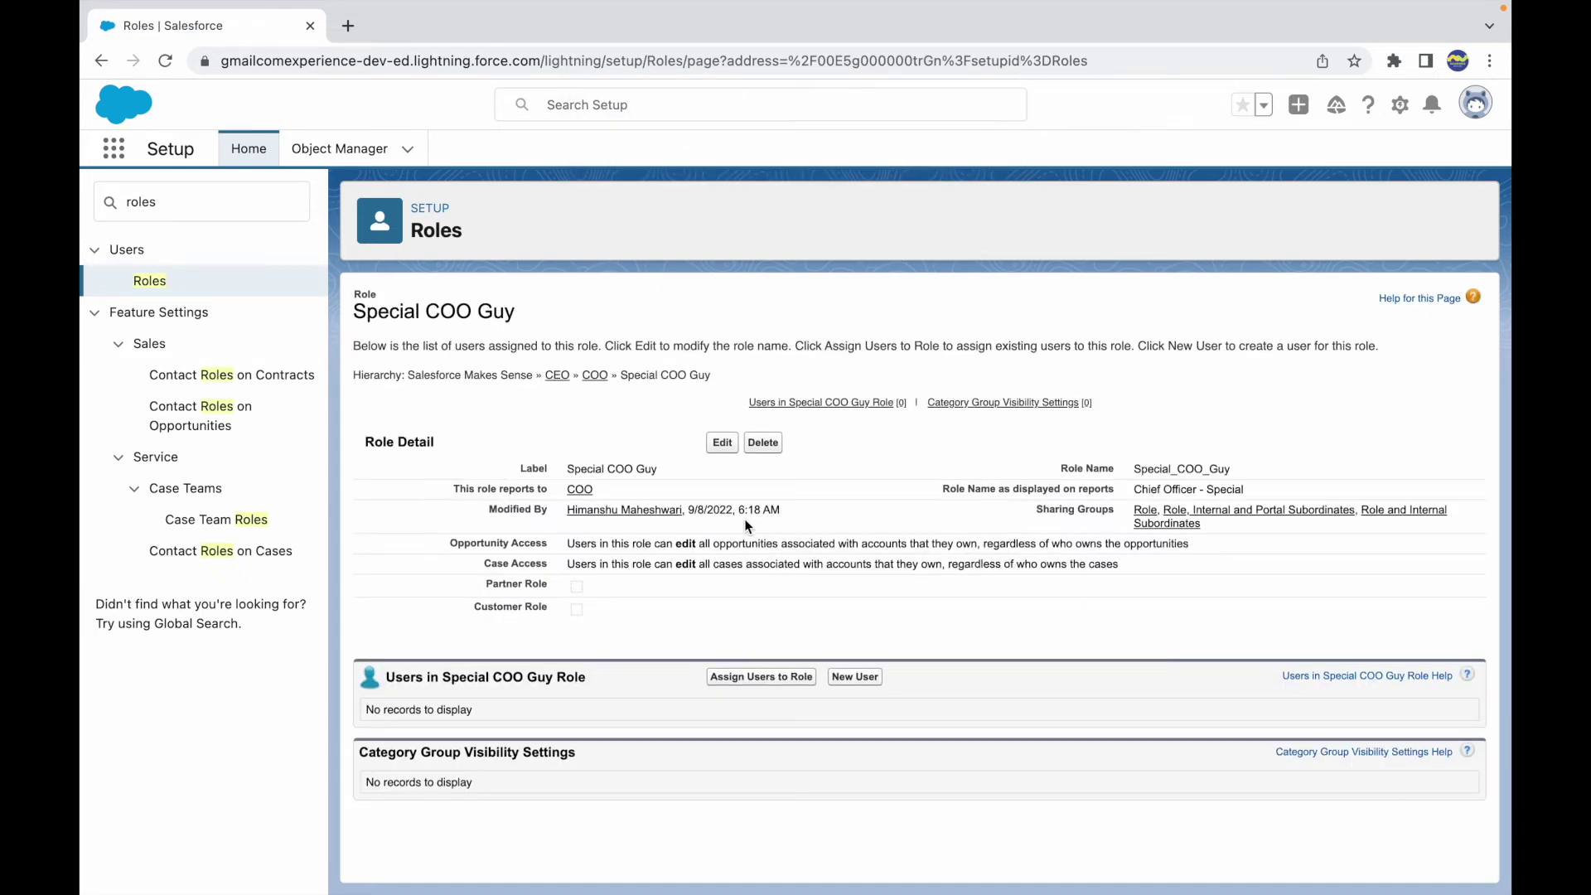
pyautogui.moveTo(660, 469); pyautogui.dragTo(556, 500)
# - Under COO in the hierarchy, add Security User to Special COO Guy's selected users and save
pyautogui.click(149, 281)
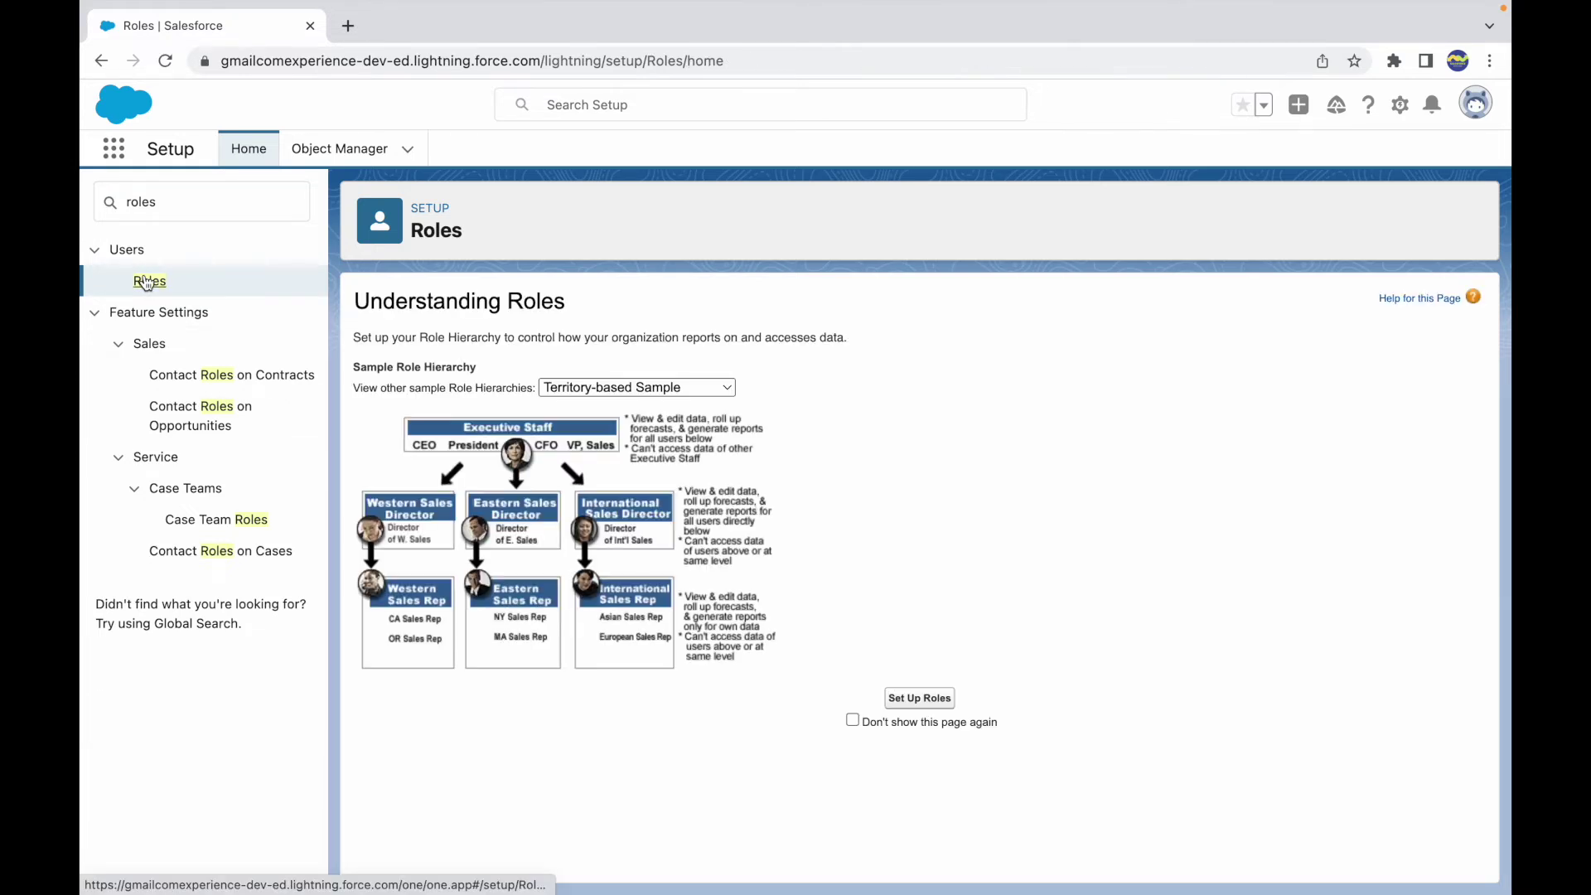
pyautogui.click(853, 720)
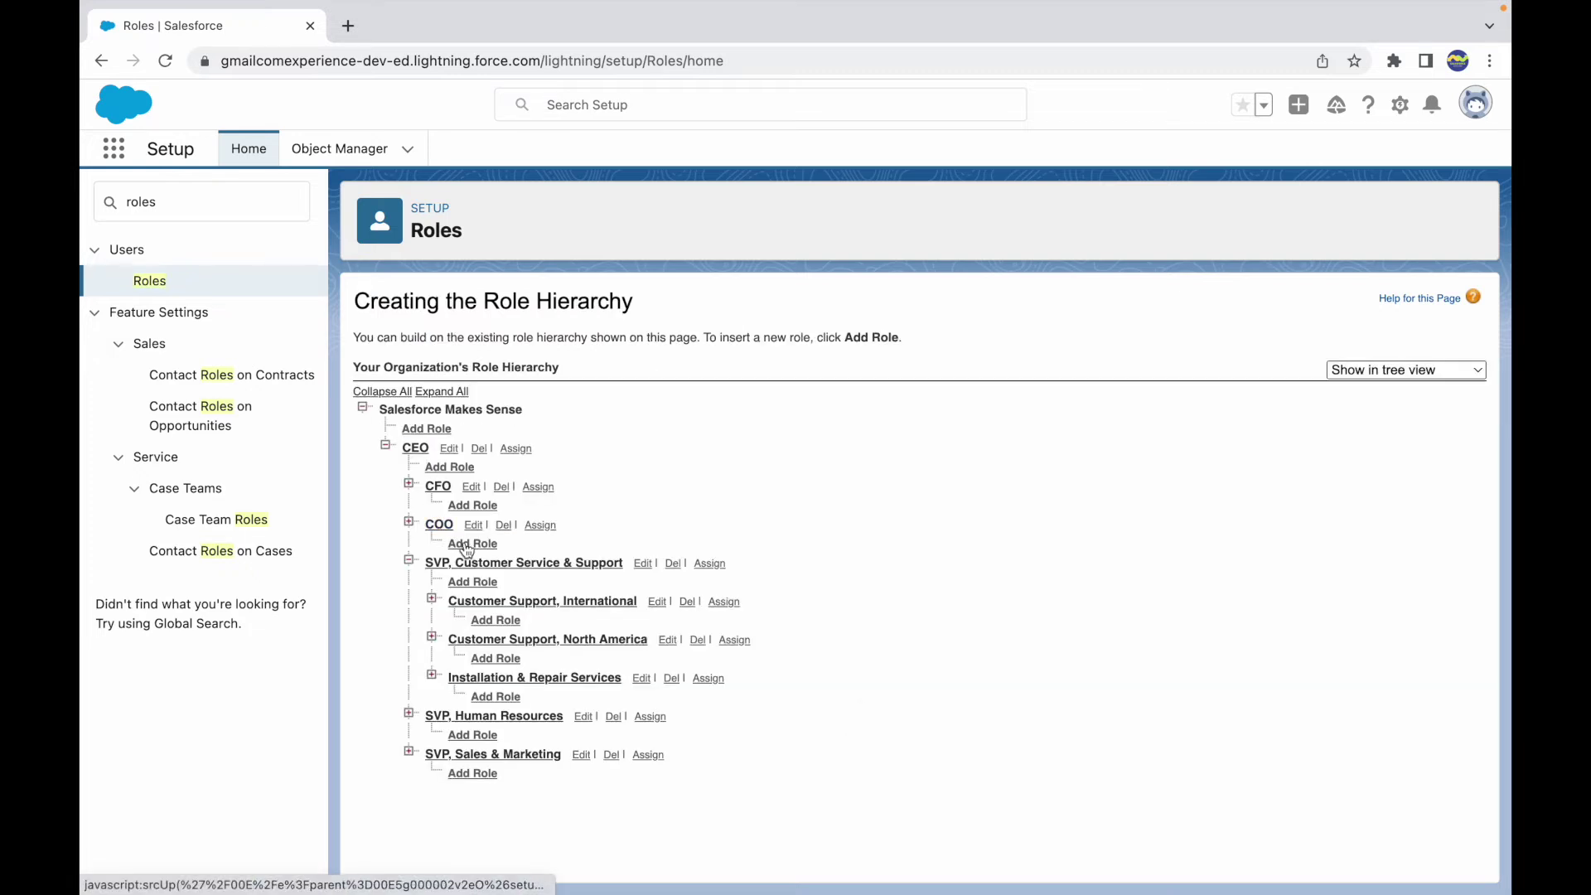
pyautogui.click(410, 521)
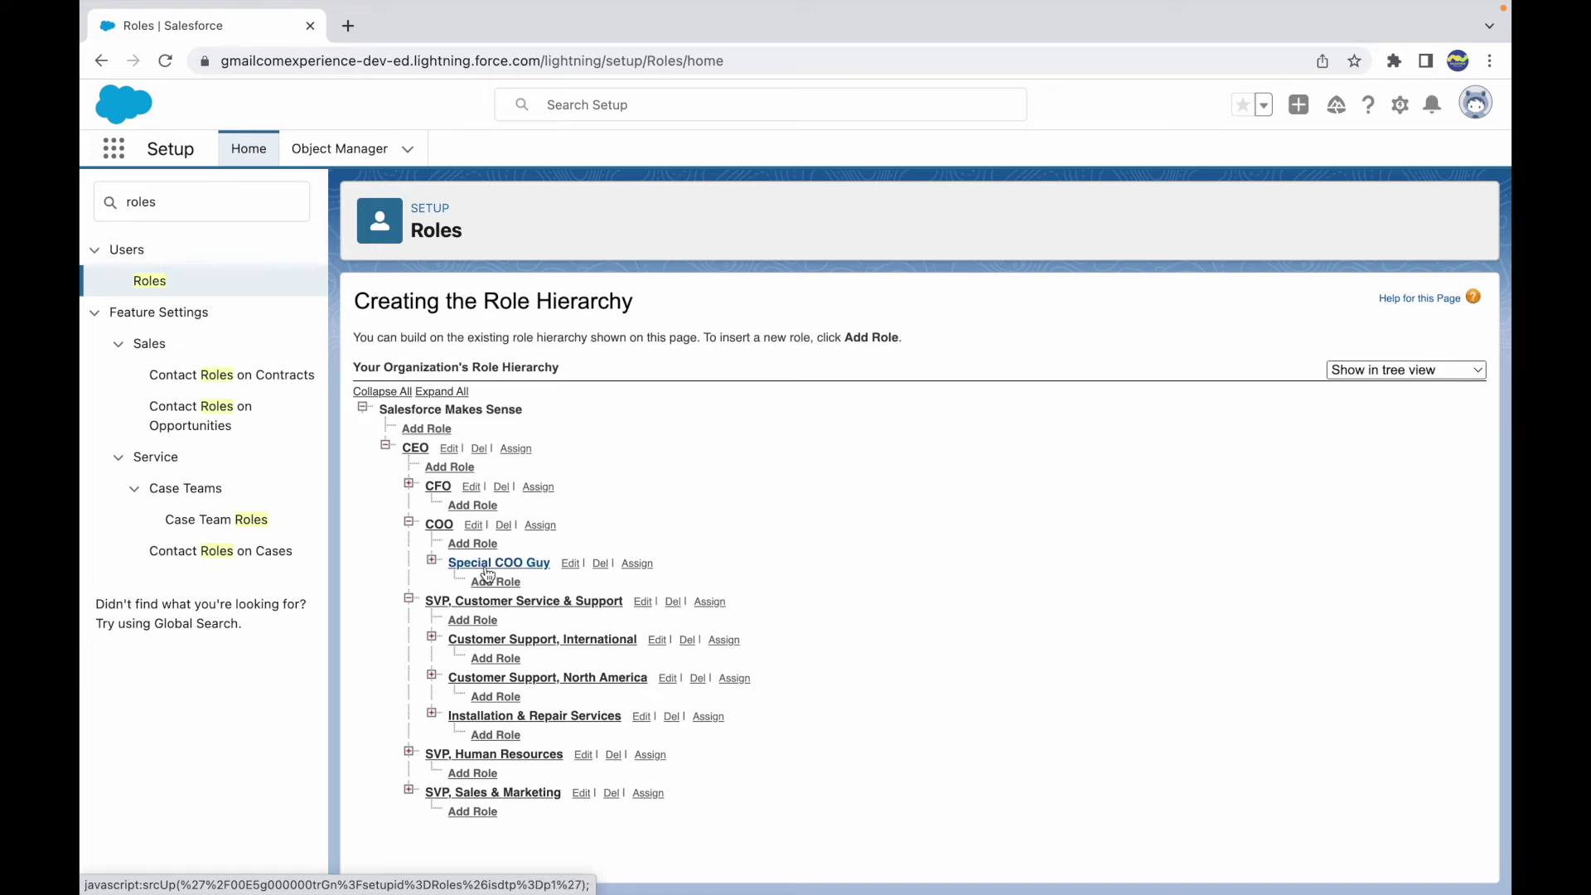
pyautogui.click(637, 564)
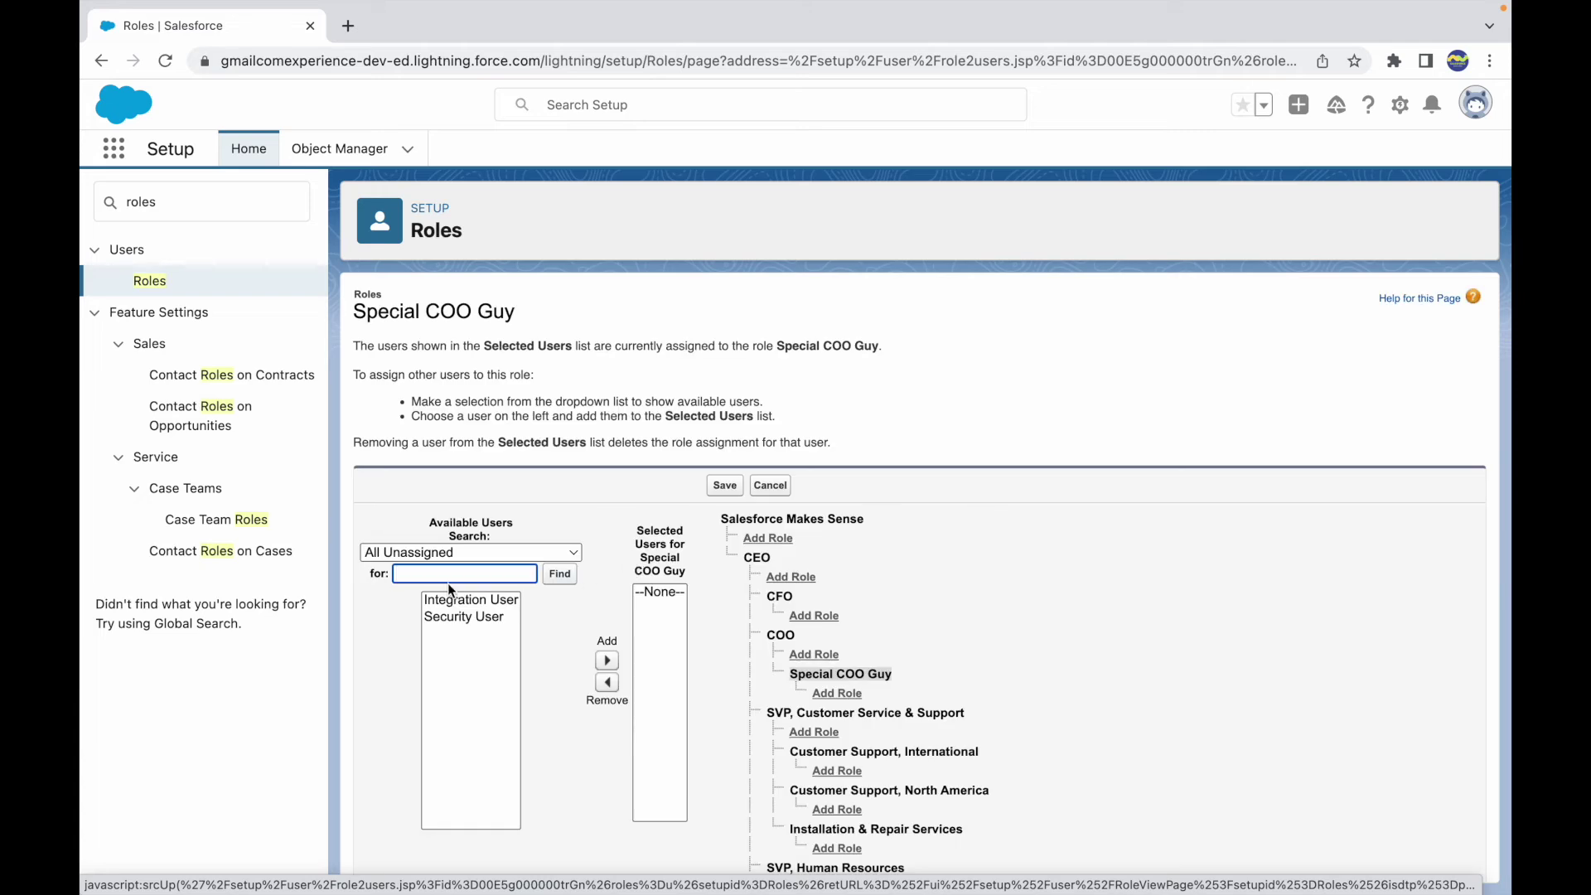
pyautogui.click(445, 622)
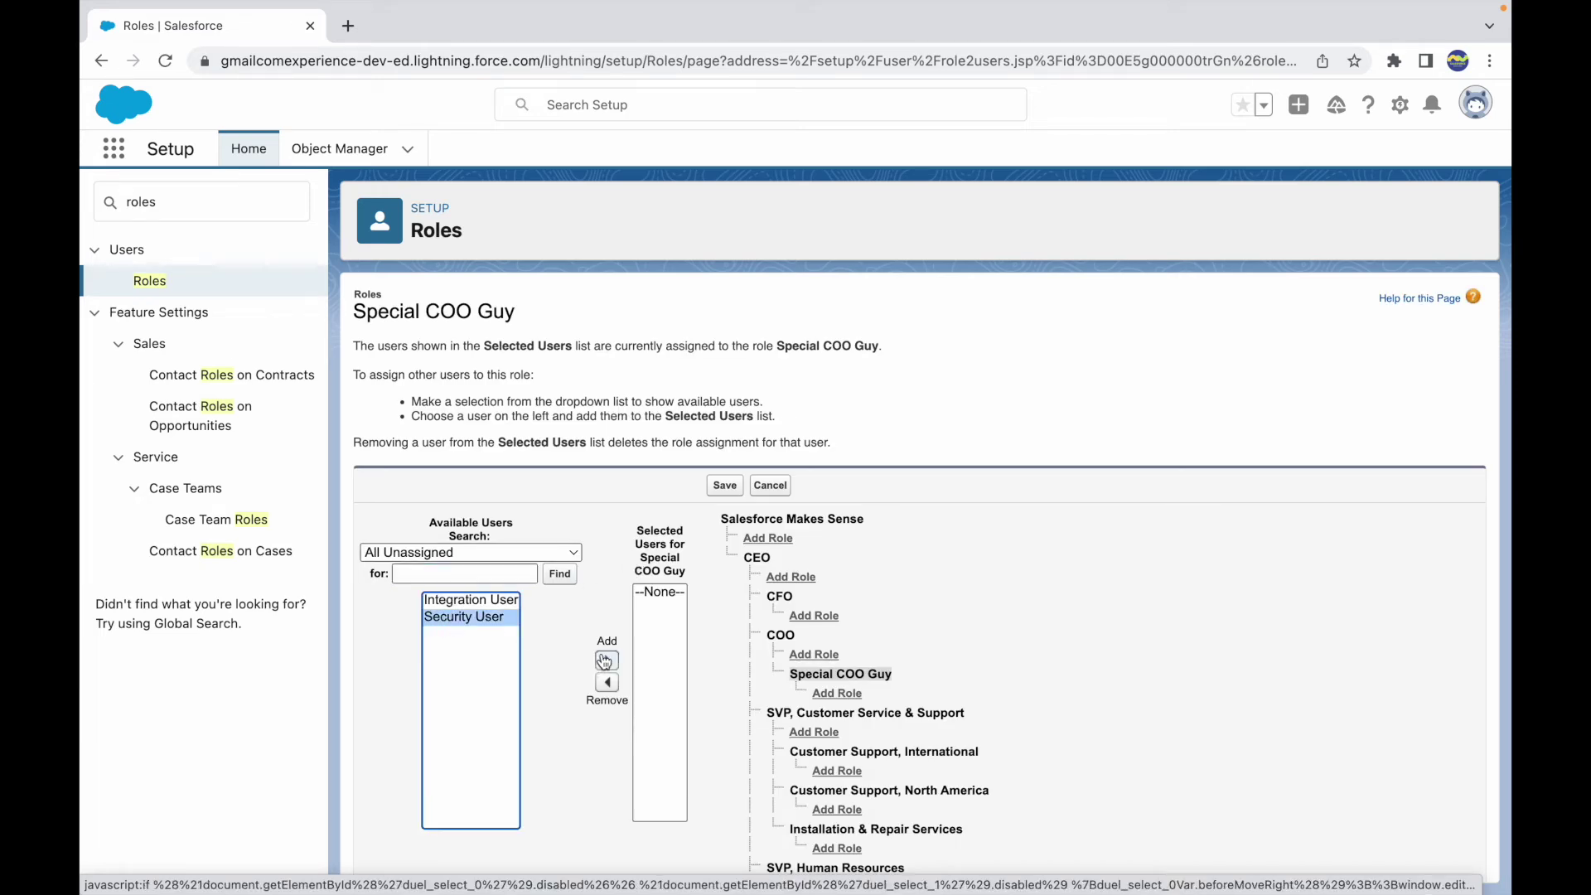
pyautogui.click(607, 660)
pyautogui.click(723, 493)
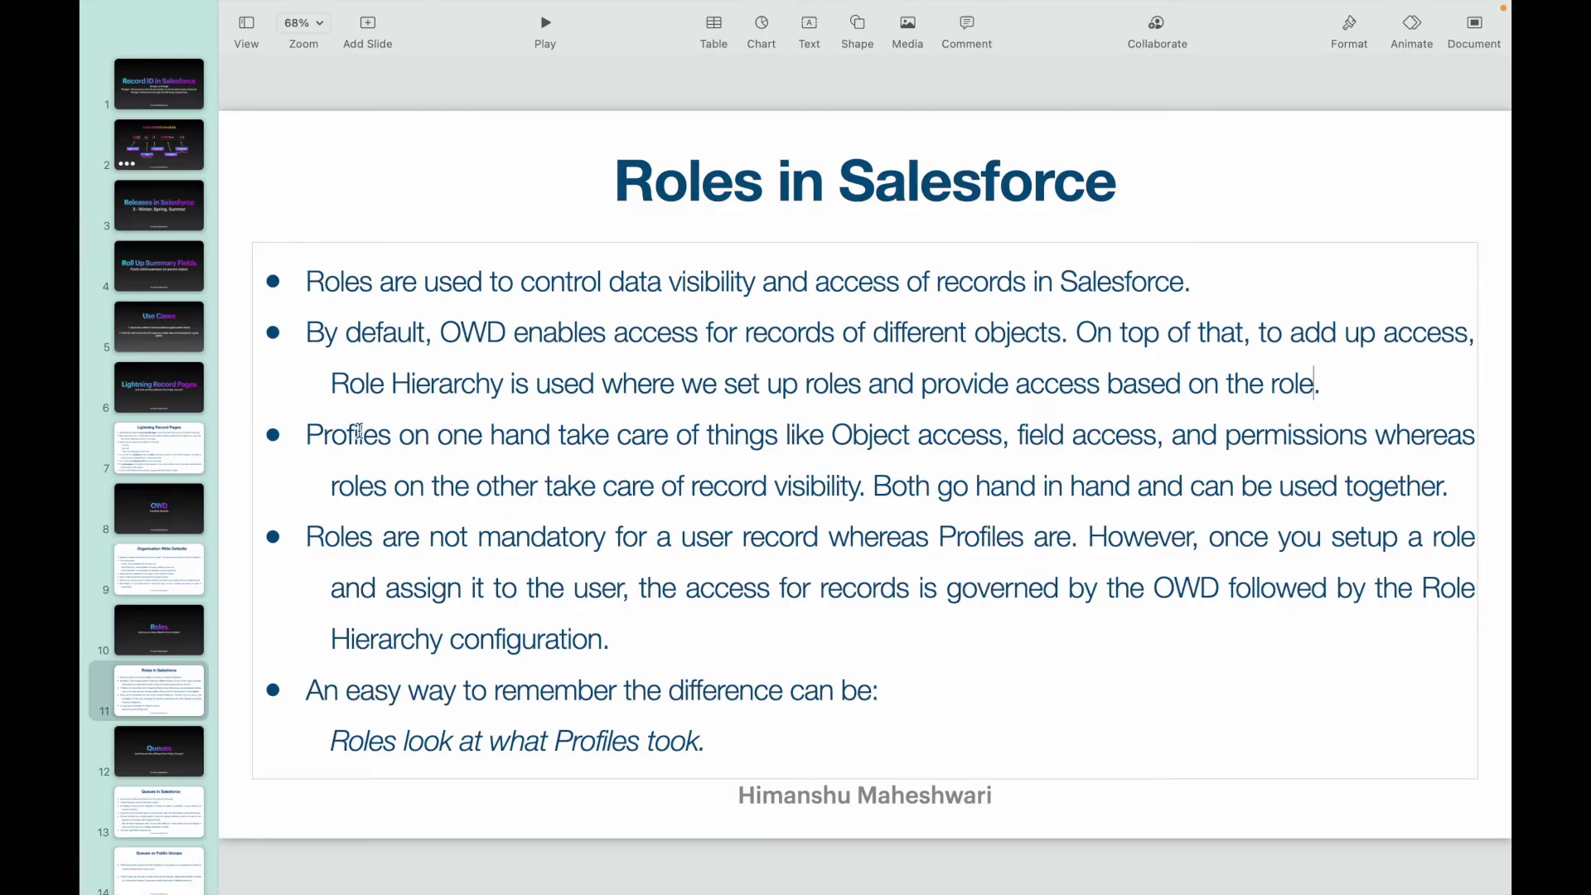
# - Highlight what profiles control: object access, field access and permissions
pyautogui.doubleClick(360, 432)
pyautogui.moveTo(491, 434); pyautogui.dragTo(832, 434)
pyautogui.doubleClick(888, 433)
pyautogui.doubleClick(1076, 434)
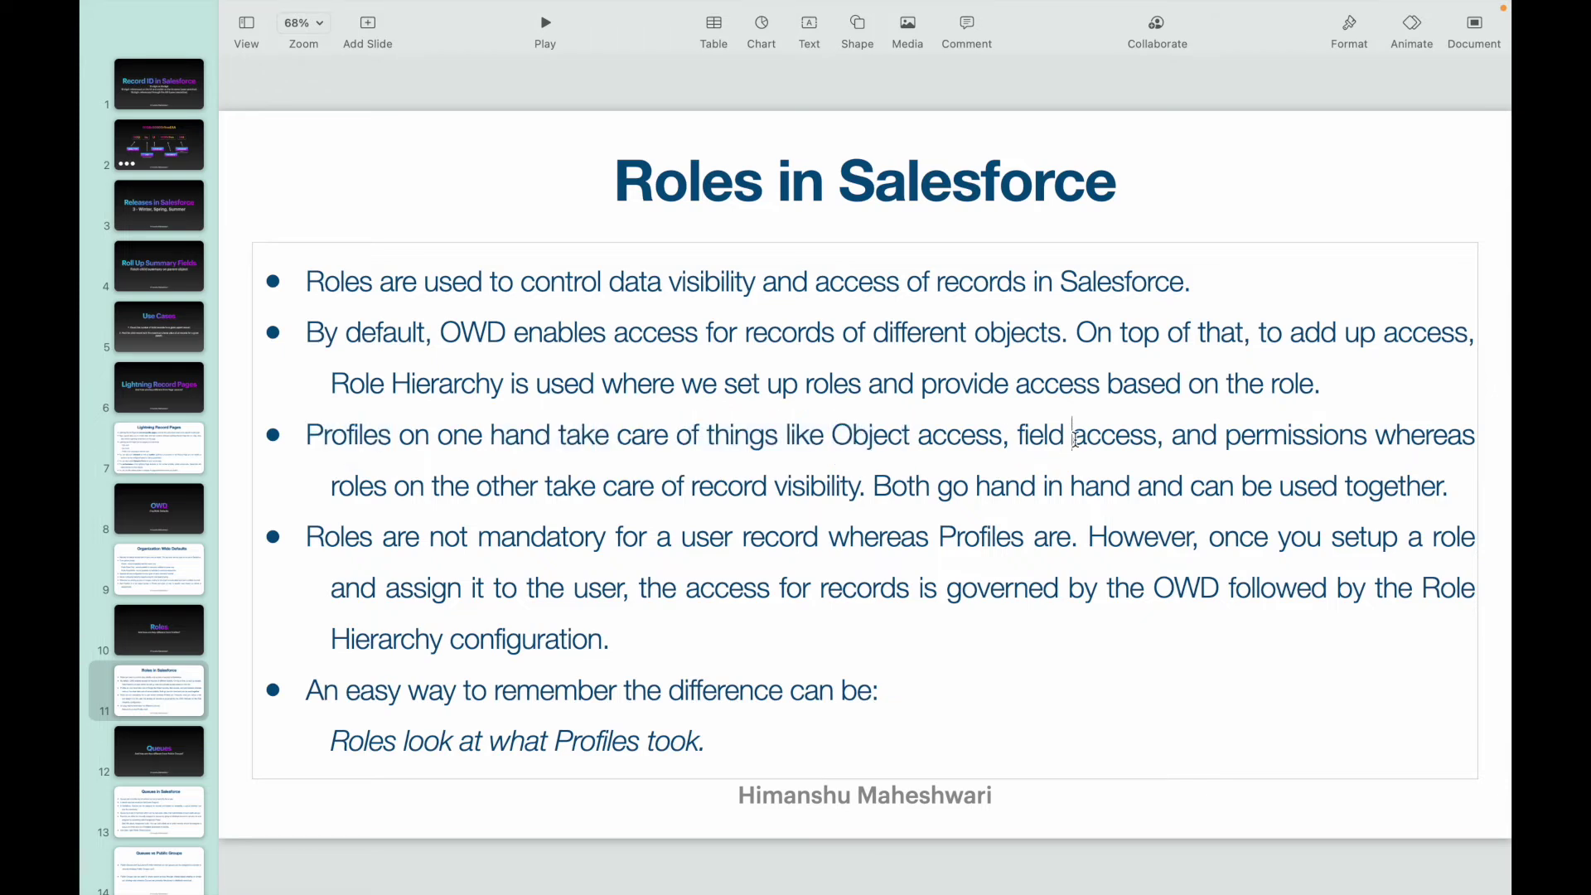
pyautogui.click(1230, 435)
pyautogui.doubleClick(1231, 435)
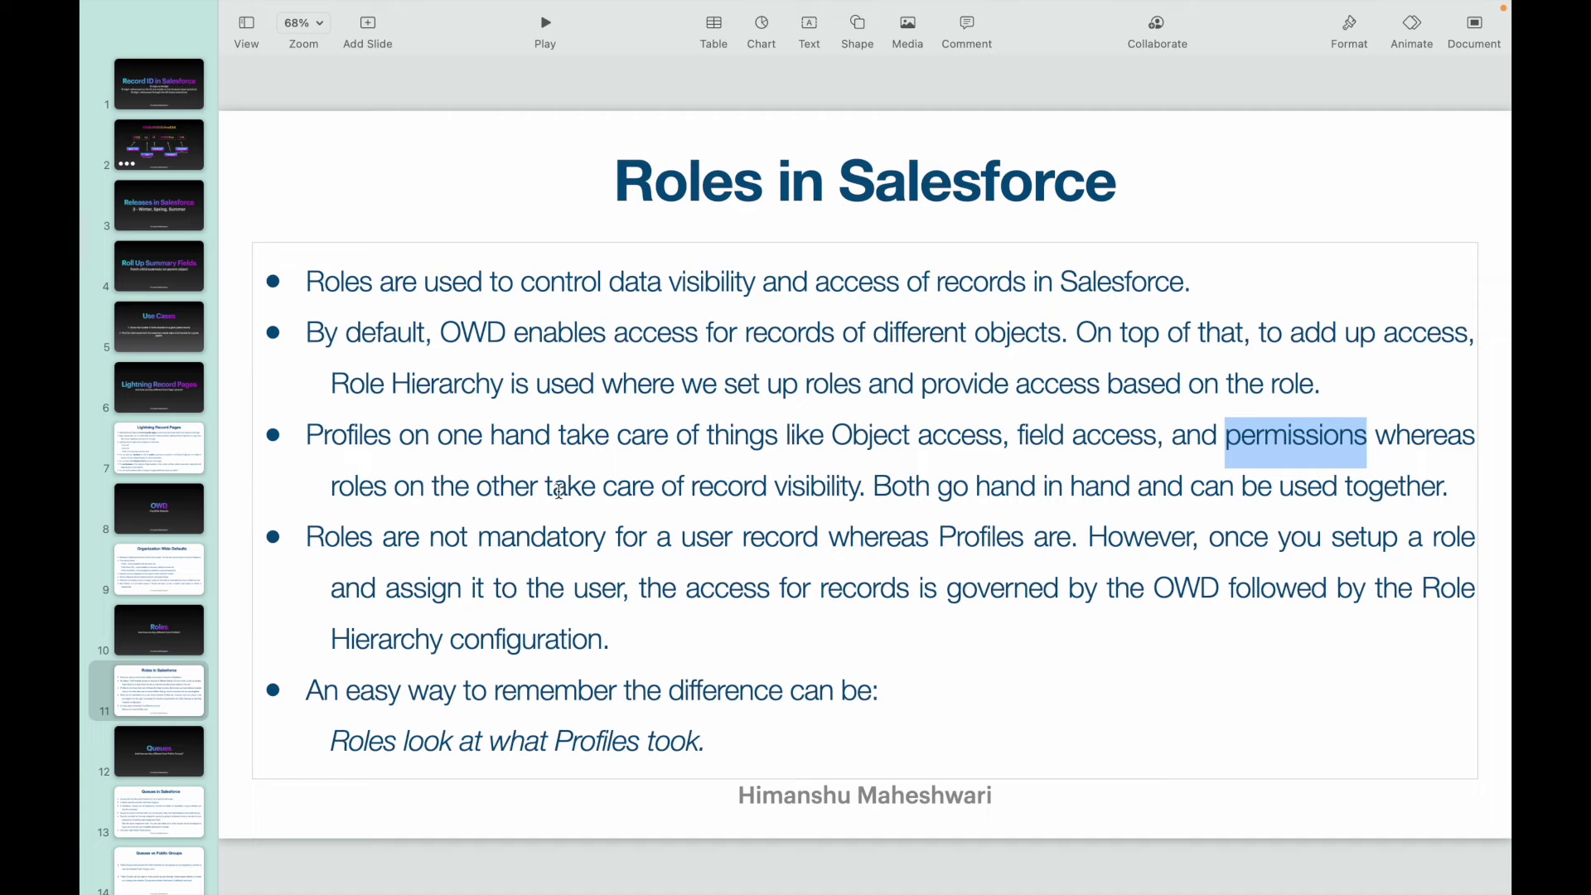
# - Highlight that roles control record visibility, contrasting them with profiles
pyautogui.moveTo(409, 487); pyautogui.dragTo(701, 483)
pyautogui.click(751, 485)
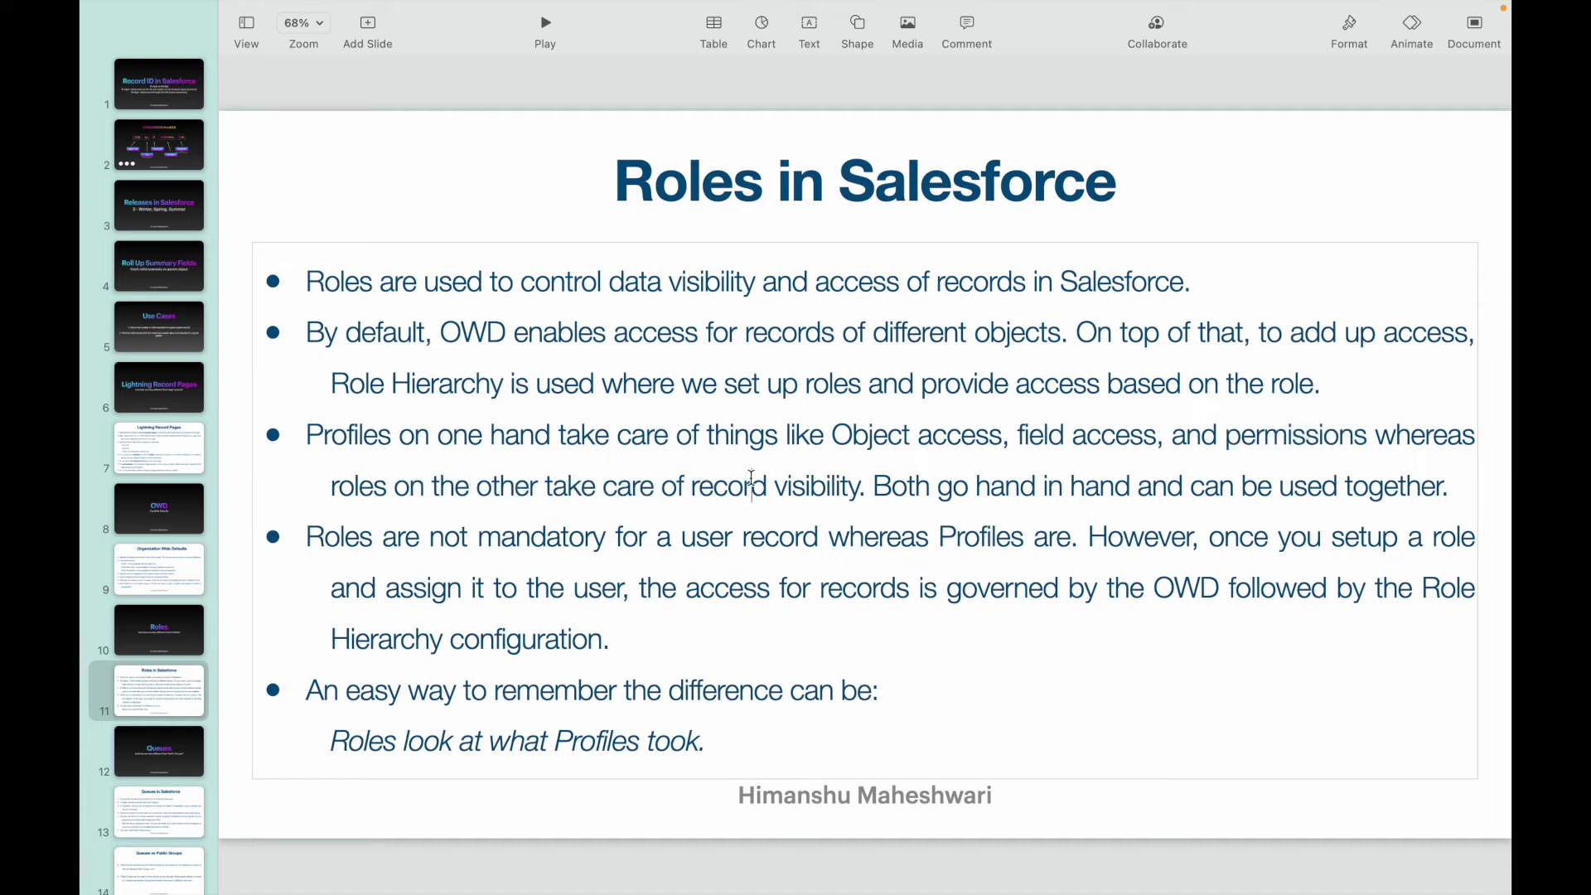
pyautogui.doubleClick(810, 485)
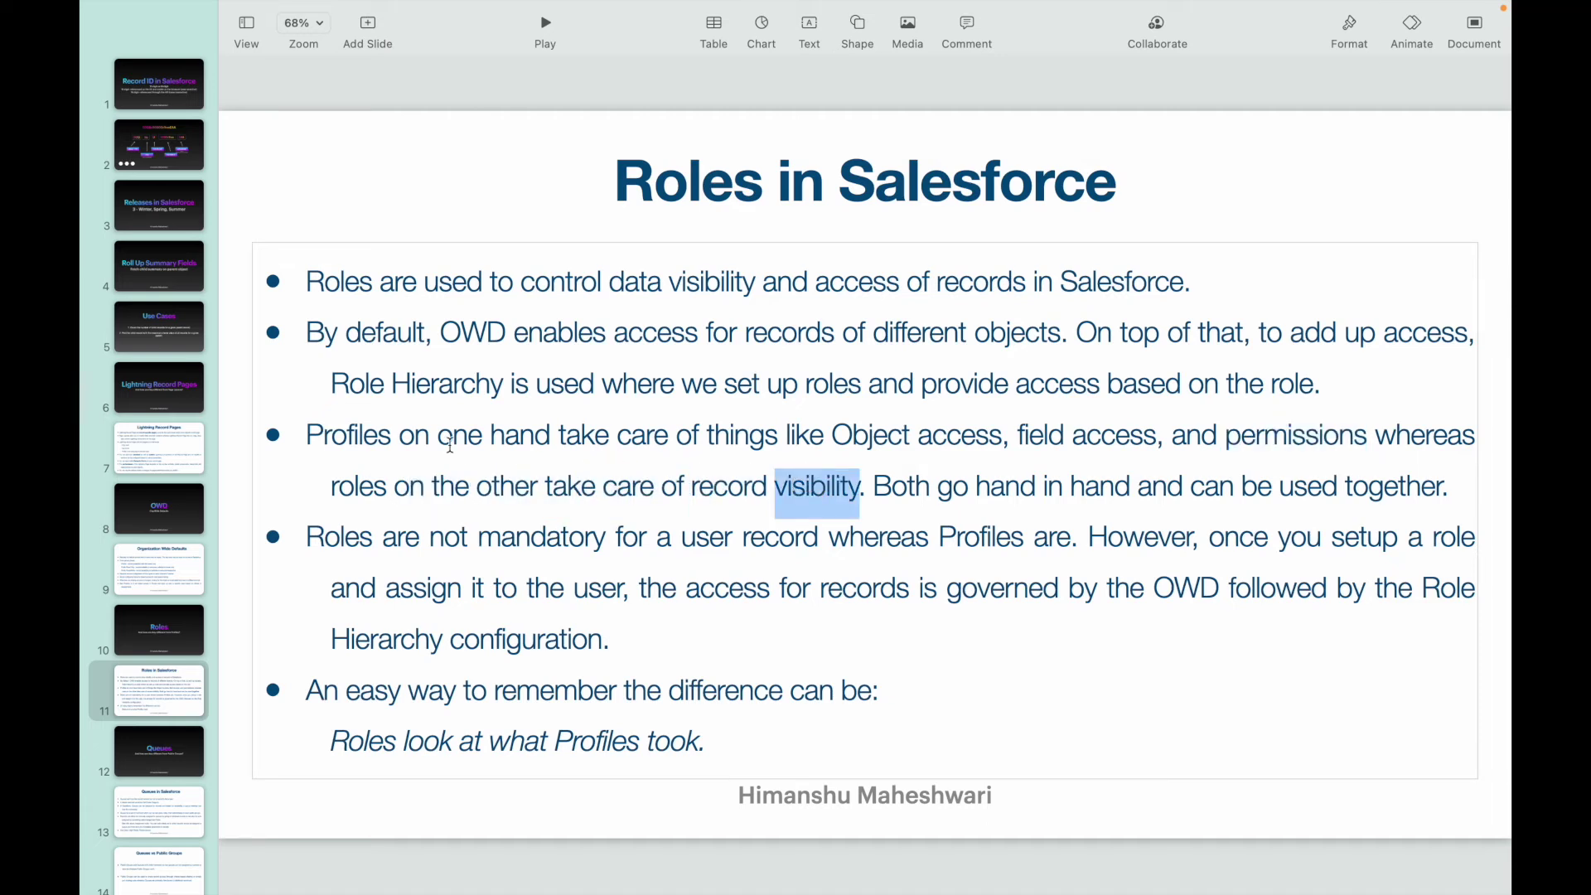
pyautogui.moveTo(403, 437); pyautogui.dragTo(816, 429)
pyautogui.click(870, 426)
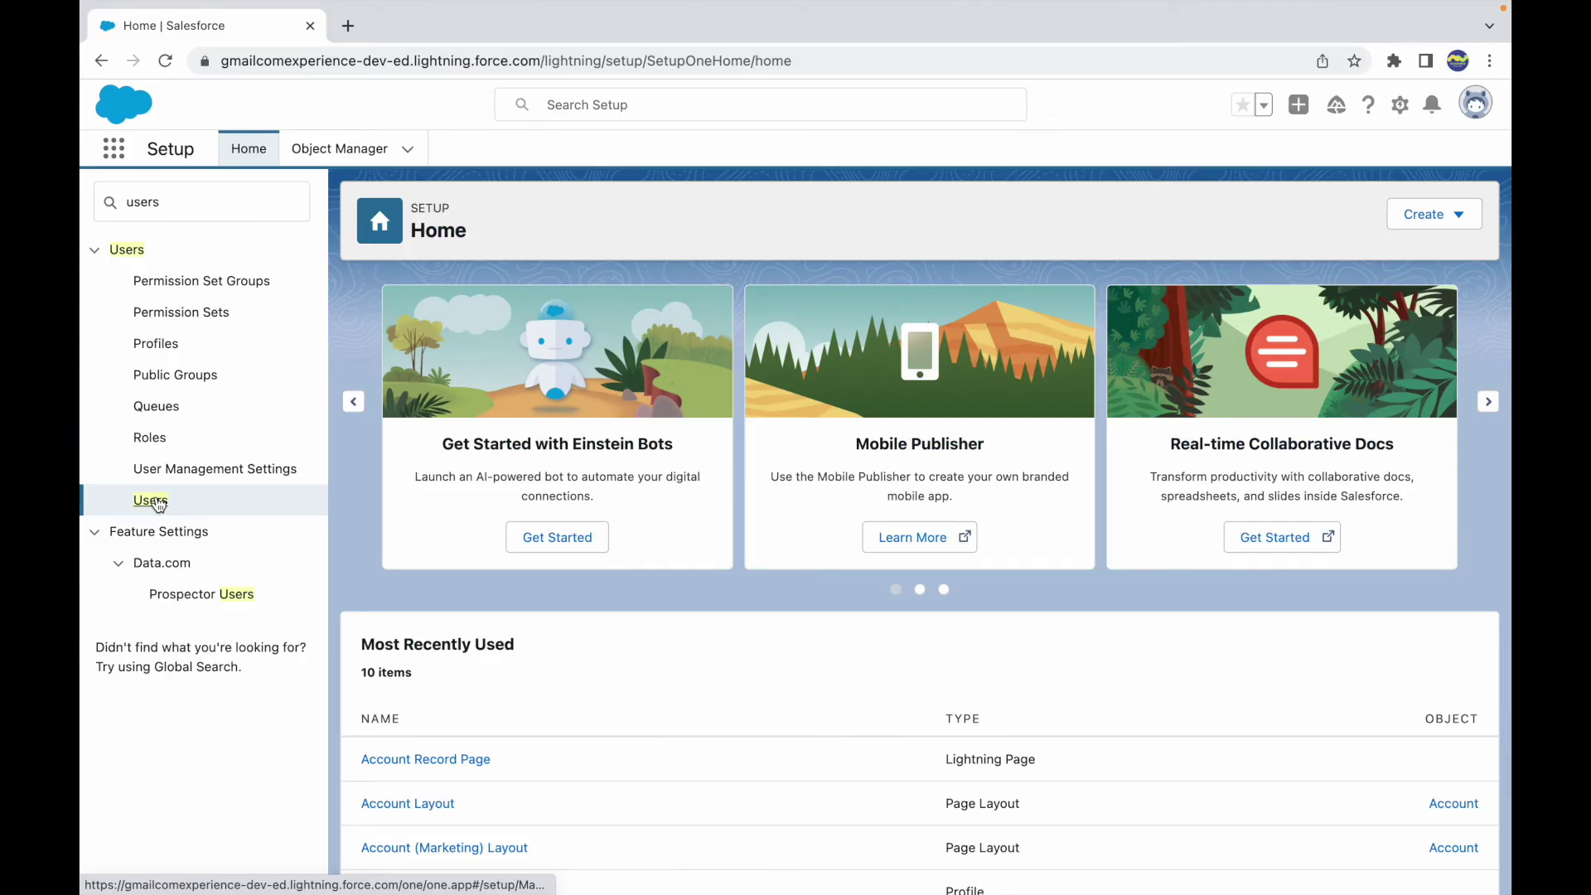
# - Open a New User form from Users, browsing Role, Profile and User License without changing them
pyautogui.click(153, 501)
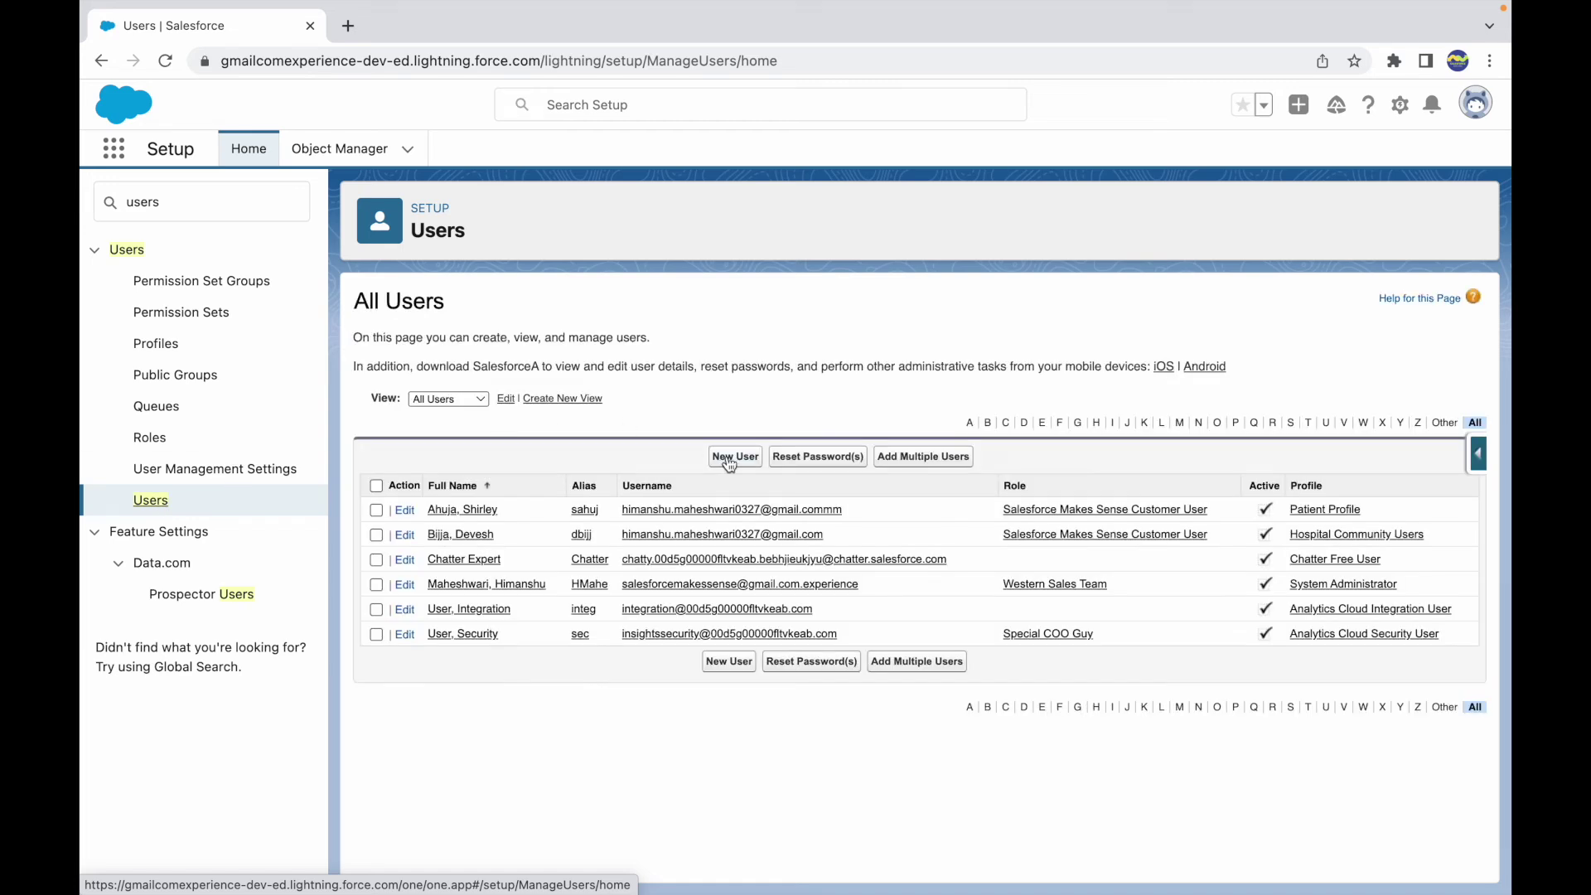
pyautogui.click(740, 462)
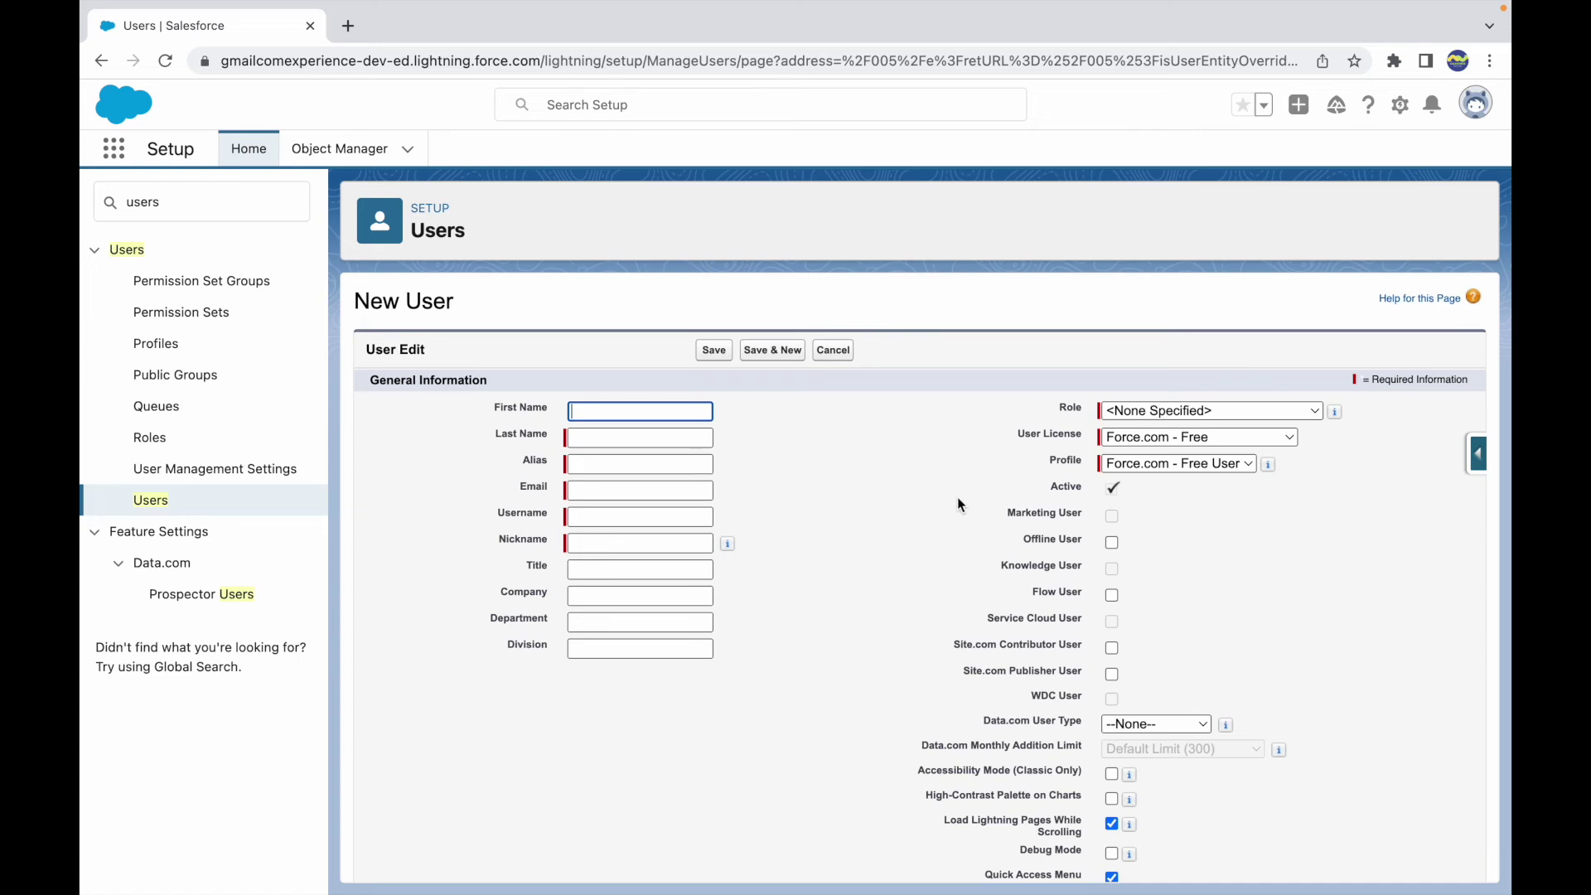
pyautogui.click(1122, 415)
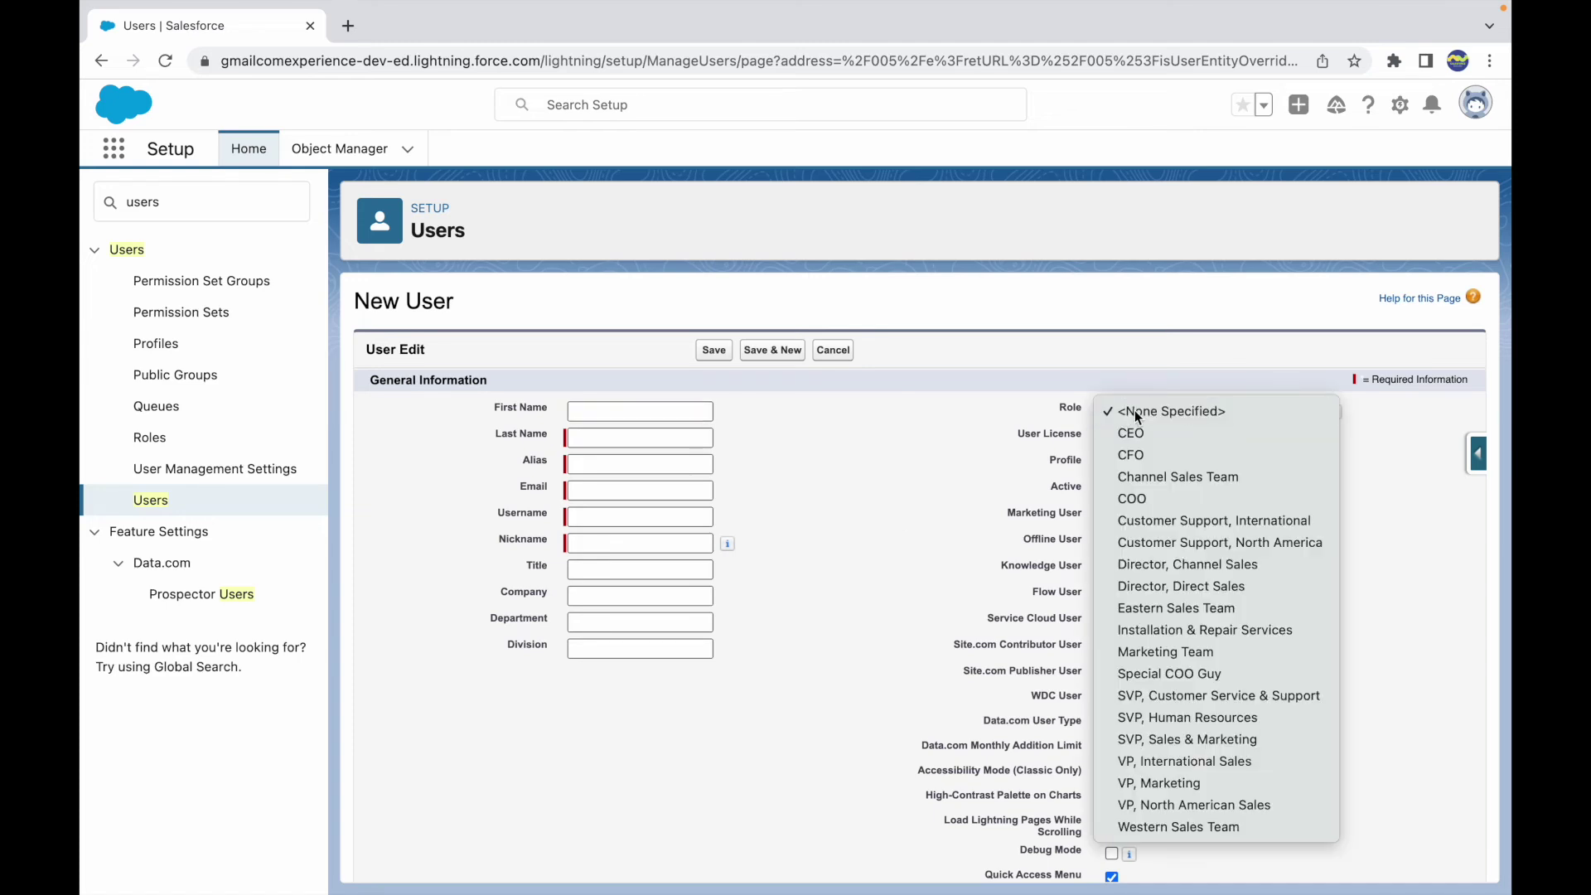
pyautogui.click(1136, 410)
pyautogui.click(1119, 463)
pyautogui.click(1127, 471)
pyautogui.click(1129, 470)
pyautogui.click(1130, 471)
pyautogui.click(1193, 437)
pyautogui.click(1168, 436)
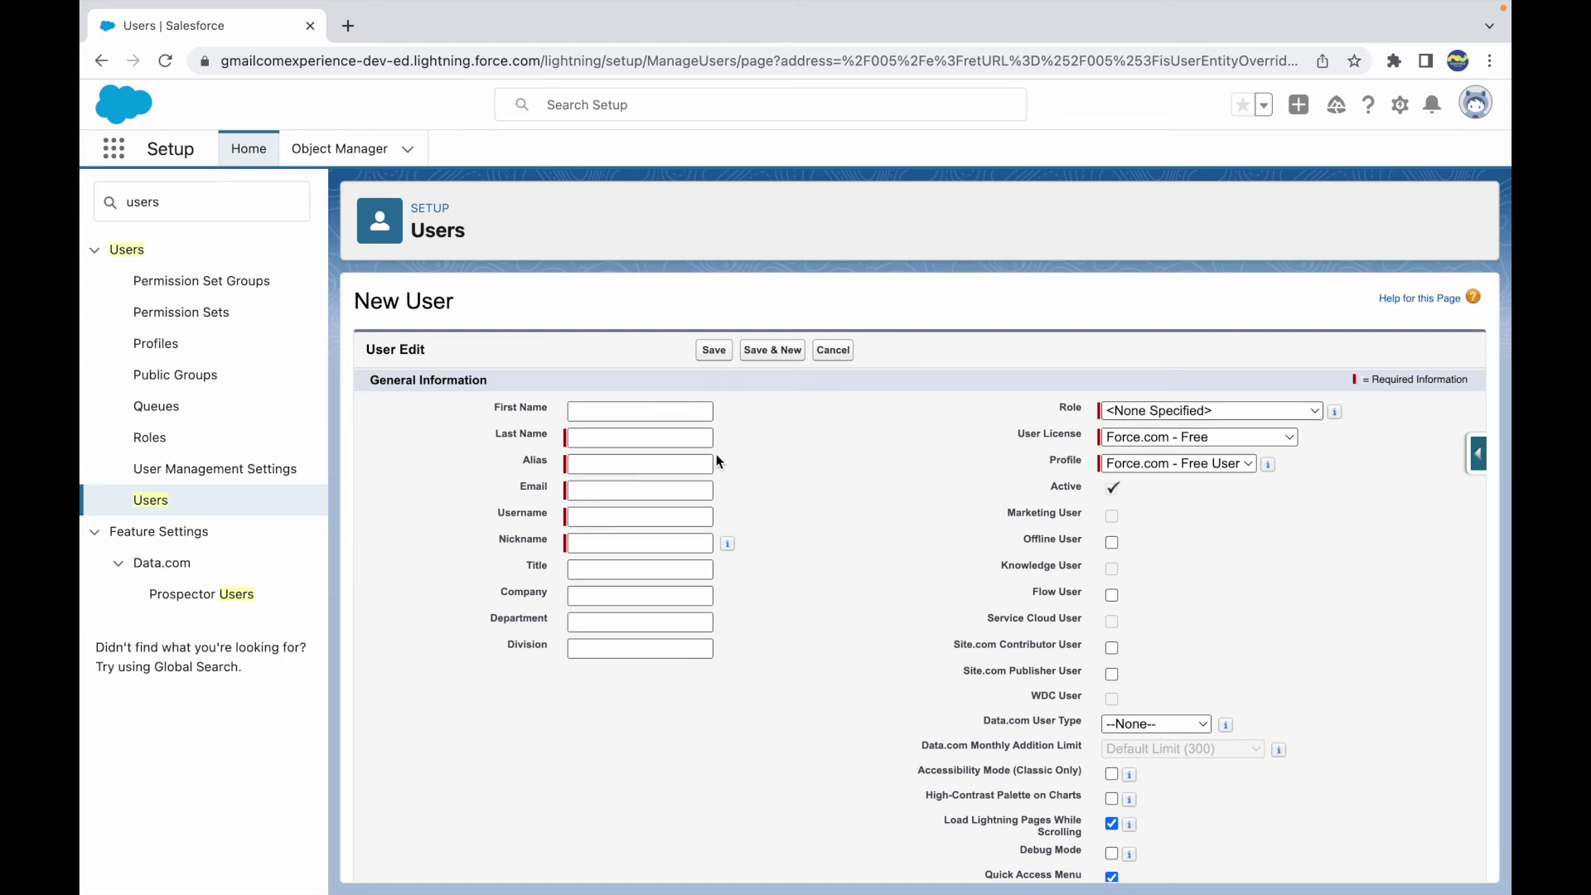
# - Enter the new user's last name, alias and e-mail address, letting the username fill in
pyautogui.click(654, 439)
pyautogui.write('Hotpotch')
pyautogui.press('Tab')
pyautogui.press('Tab')
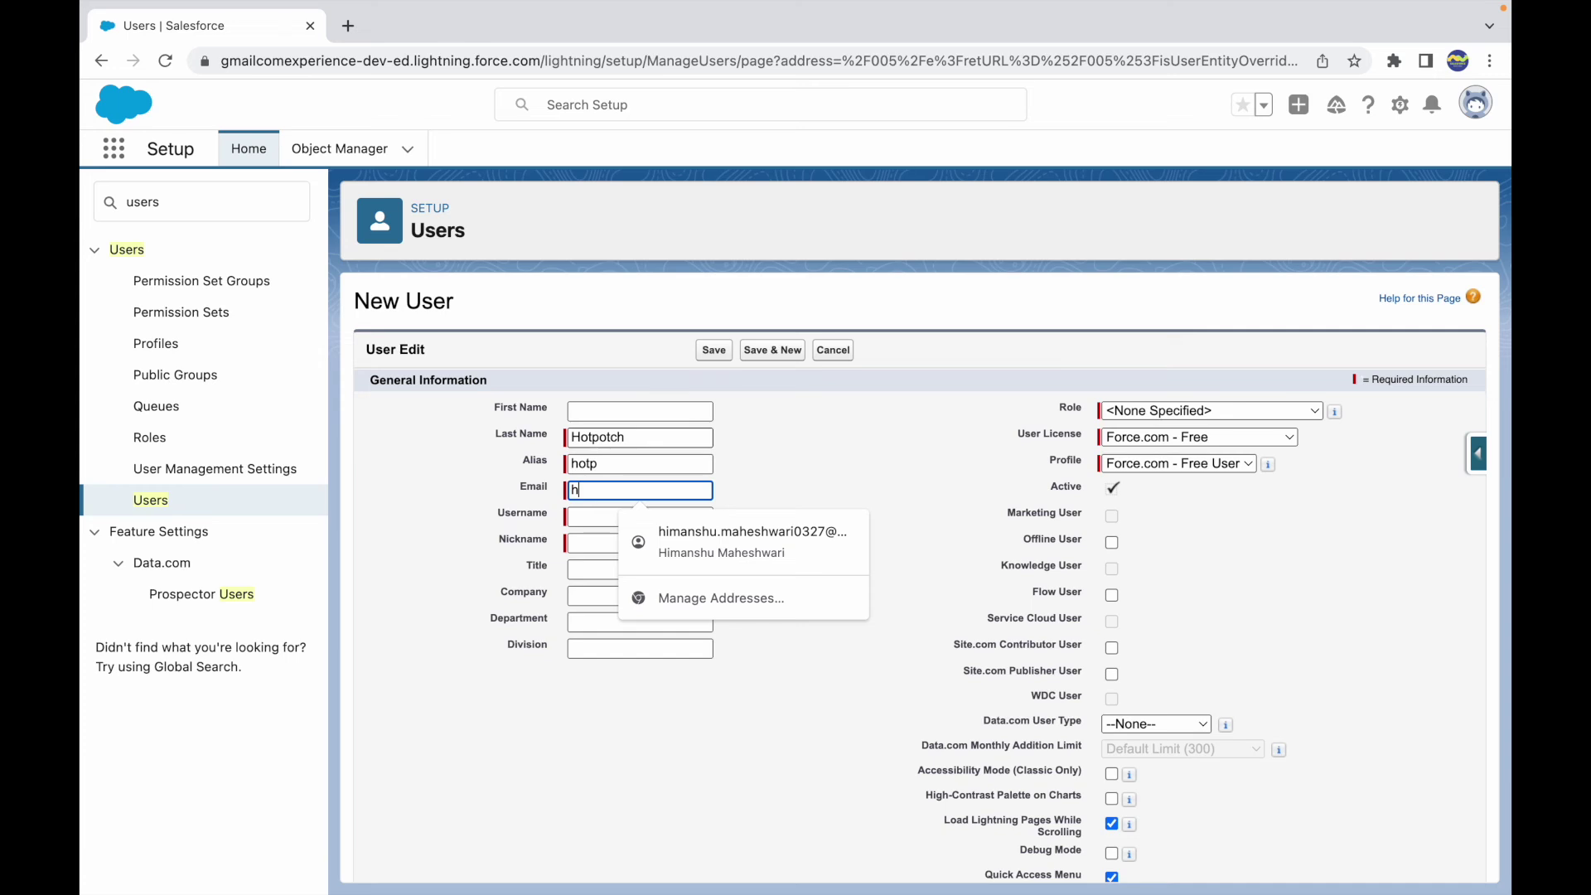
pyautogui.press('Tab')
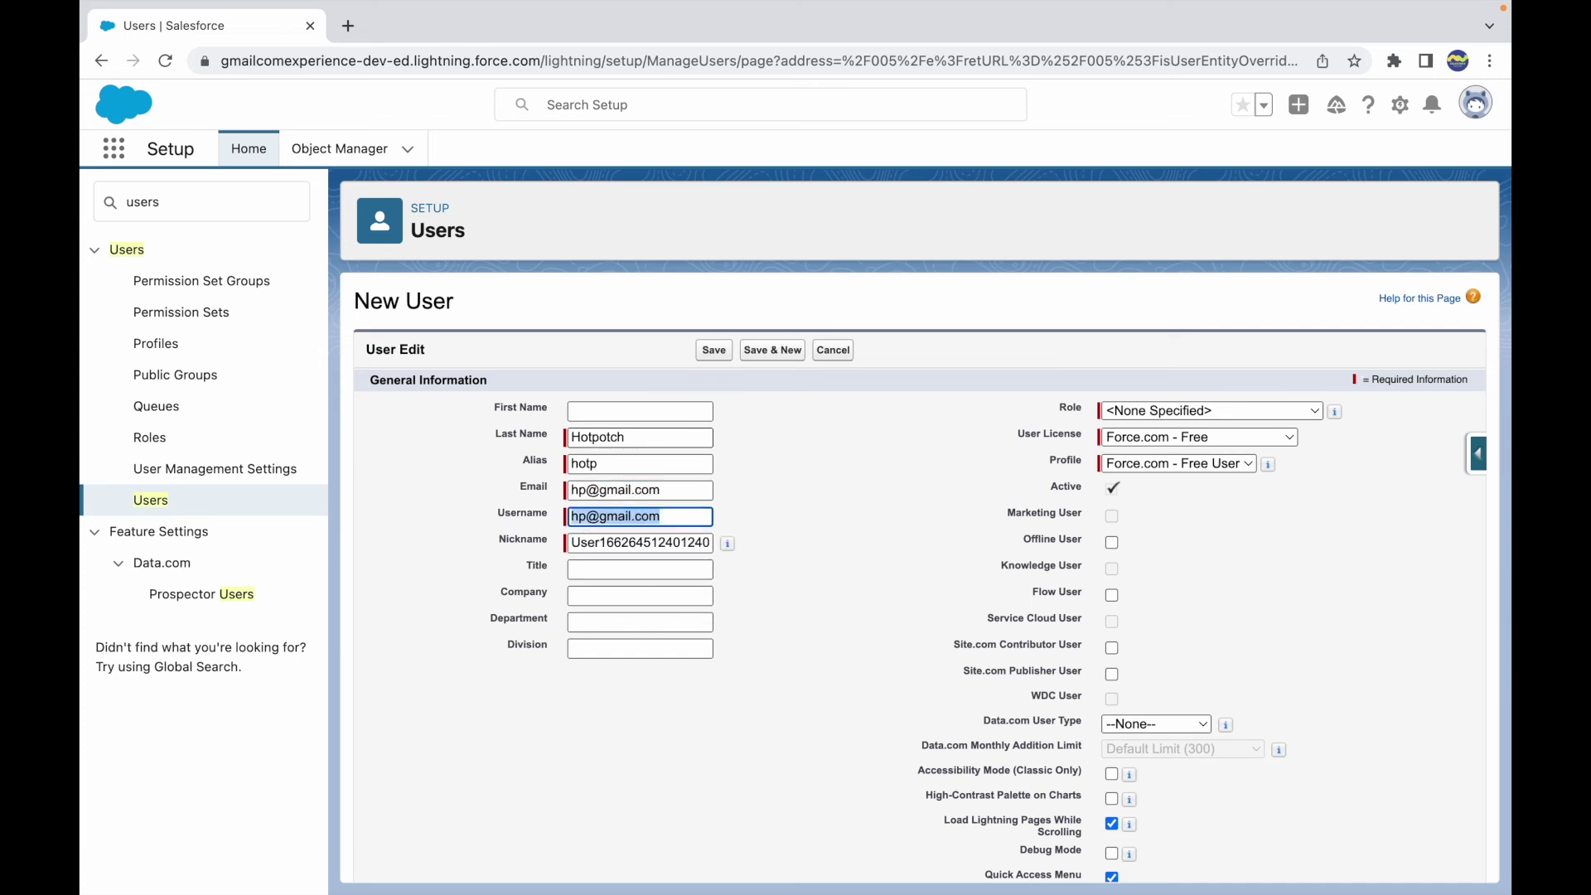
pyautogui.press('Tab')
# - Set the user licence to Salesforce and the profile to System Administrator, then save
pyautogui.click(1161, 436)
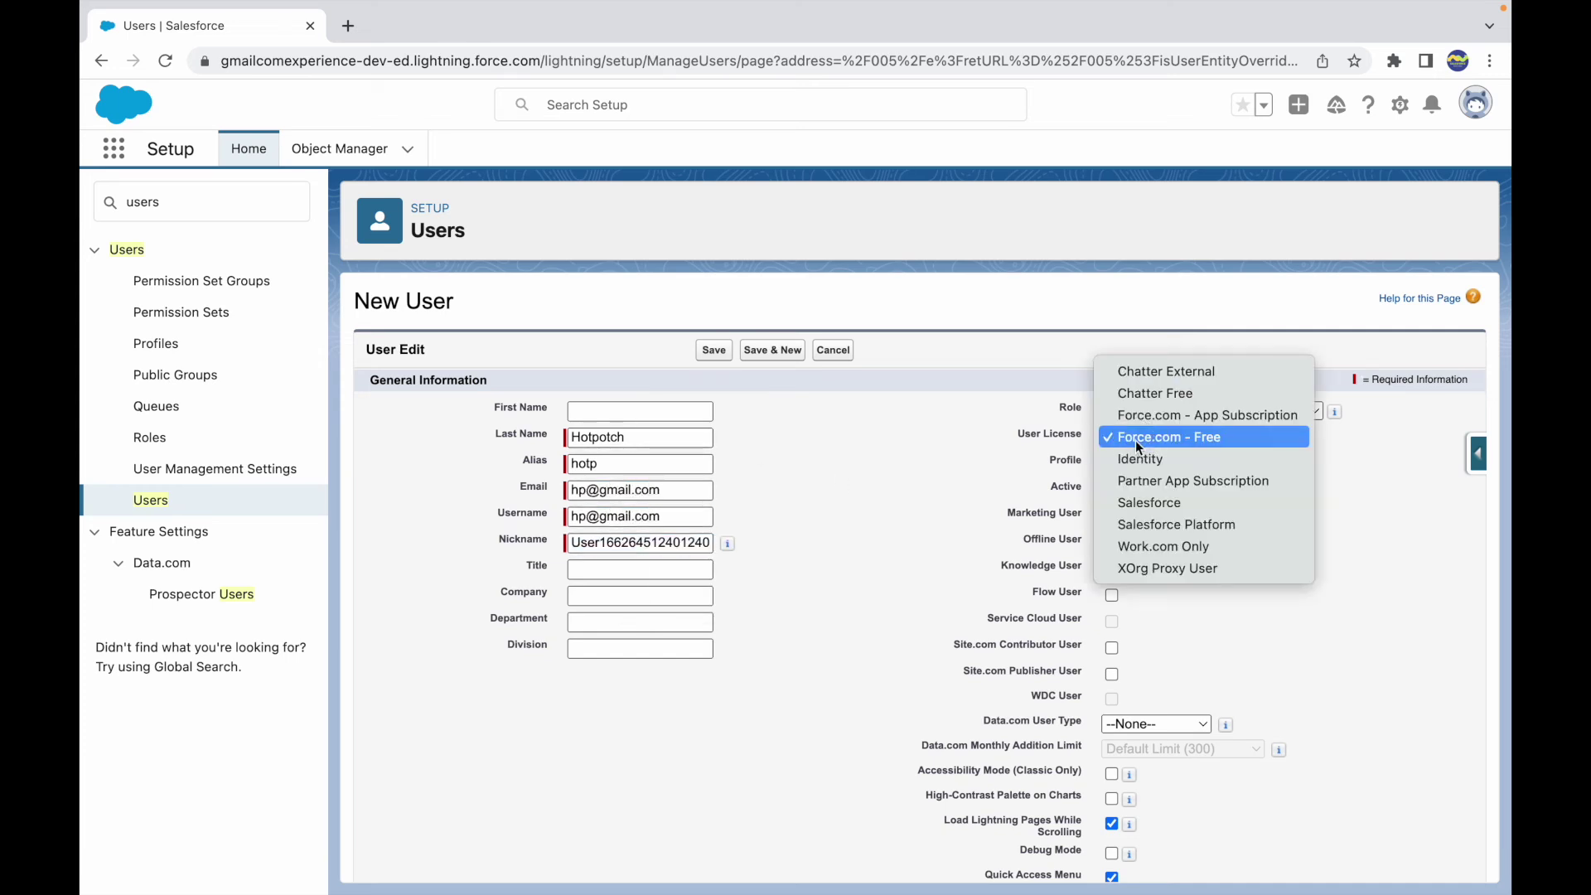
pyautogui.click(1146, 503)
pyautogui.click(1161, 469)
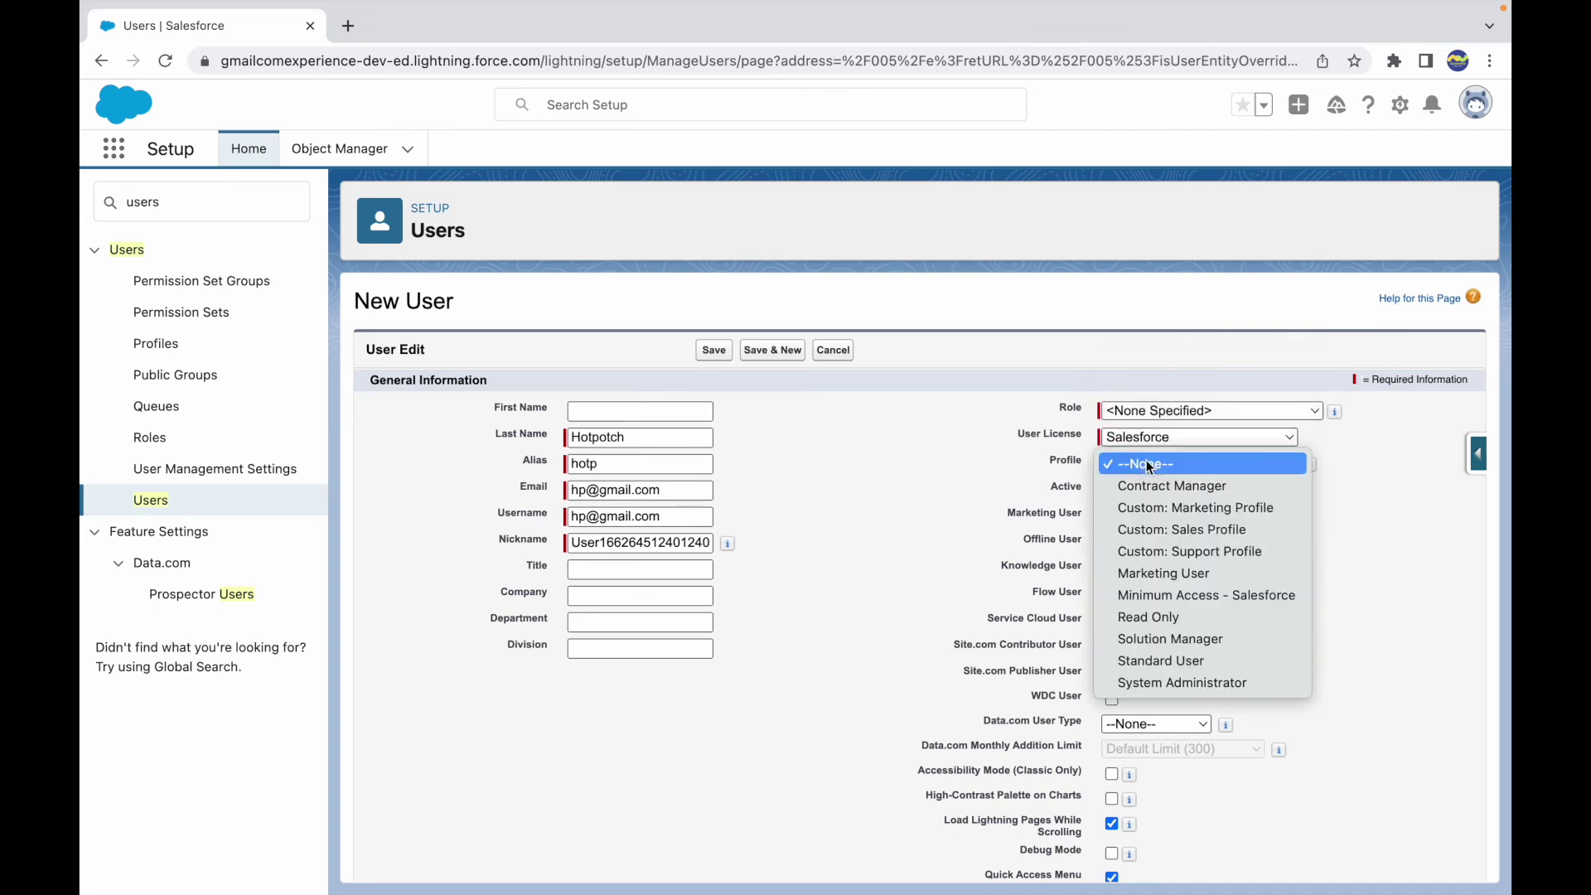
pyautogui.click(1150, 683)
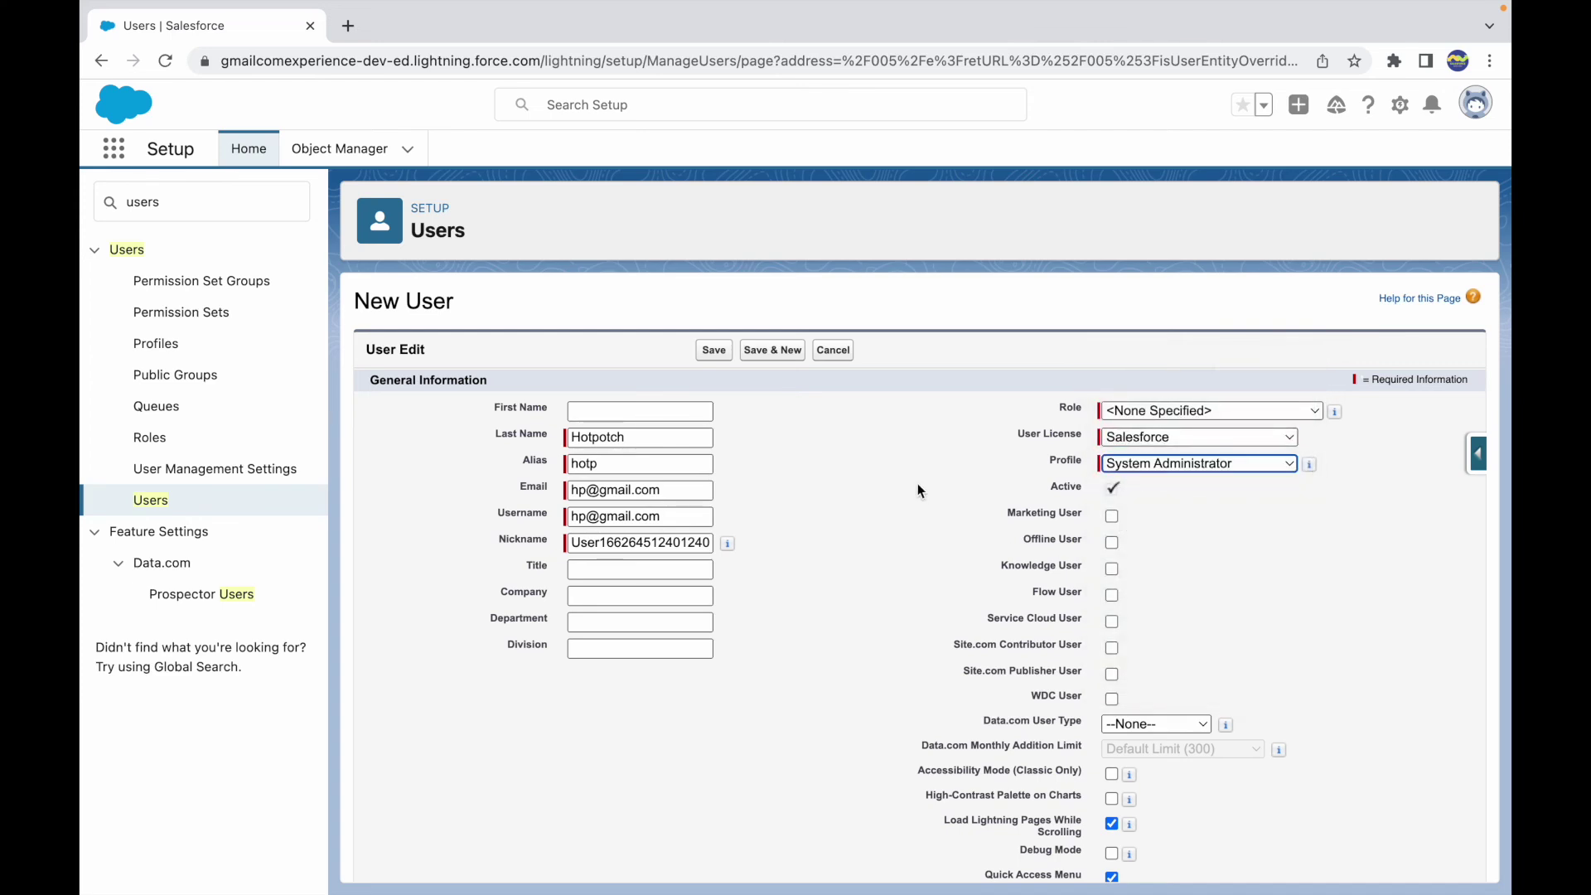
pyautogui.click(717, 352)
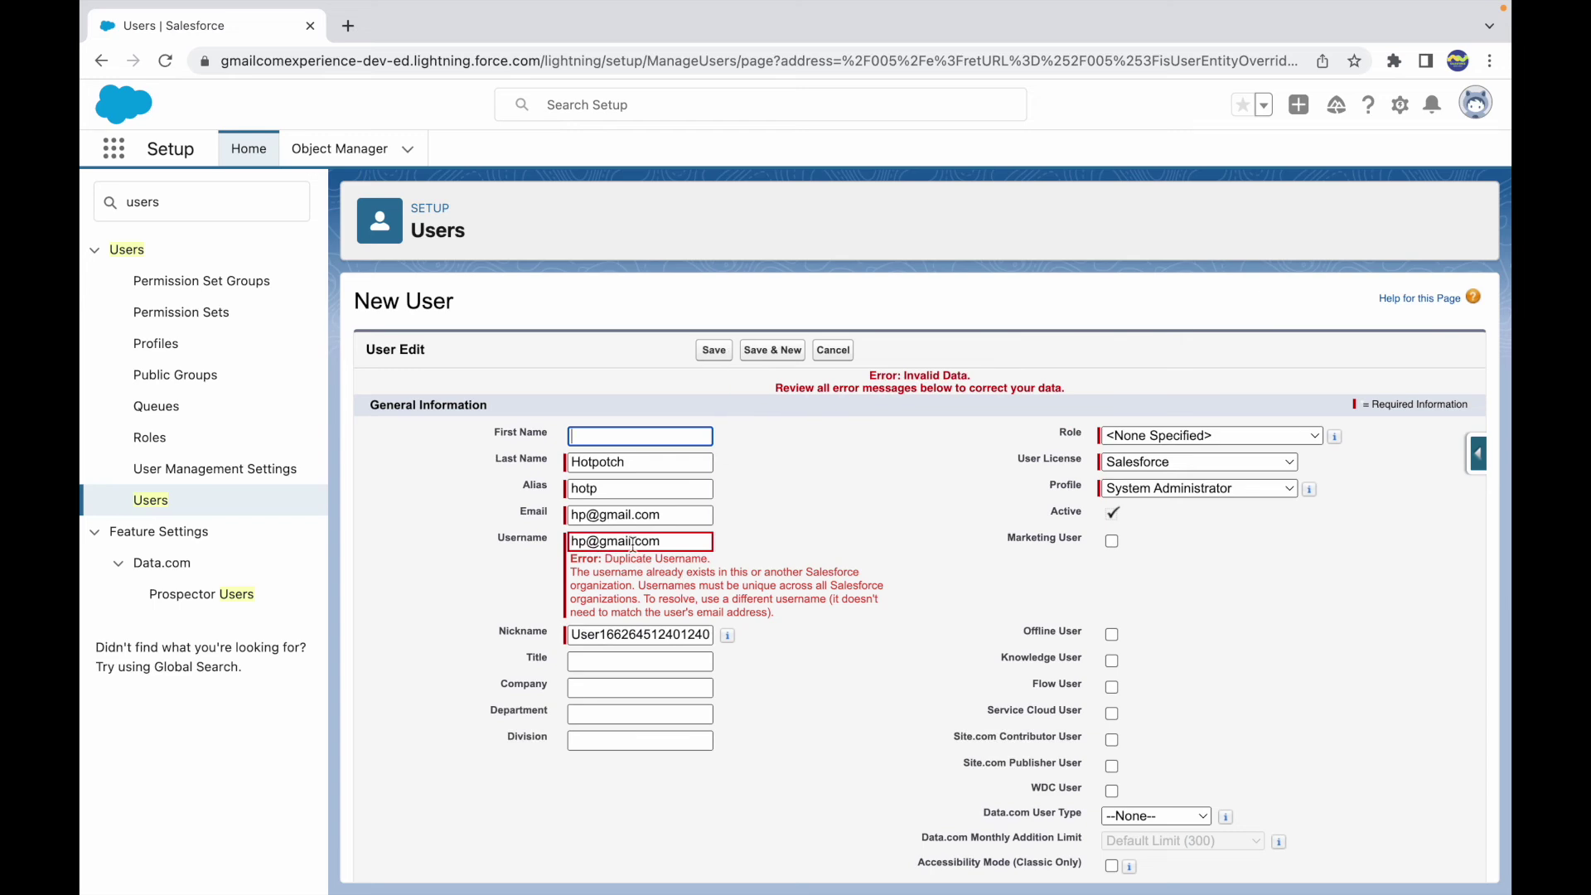
# - Make the duplicate username unique by appending 'pp', save again, and check the assigned profile
pyautogui.click(582, 542)
pyautogui.write('pp')
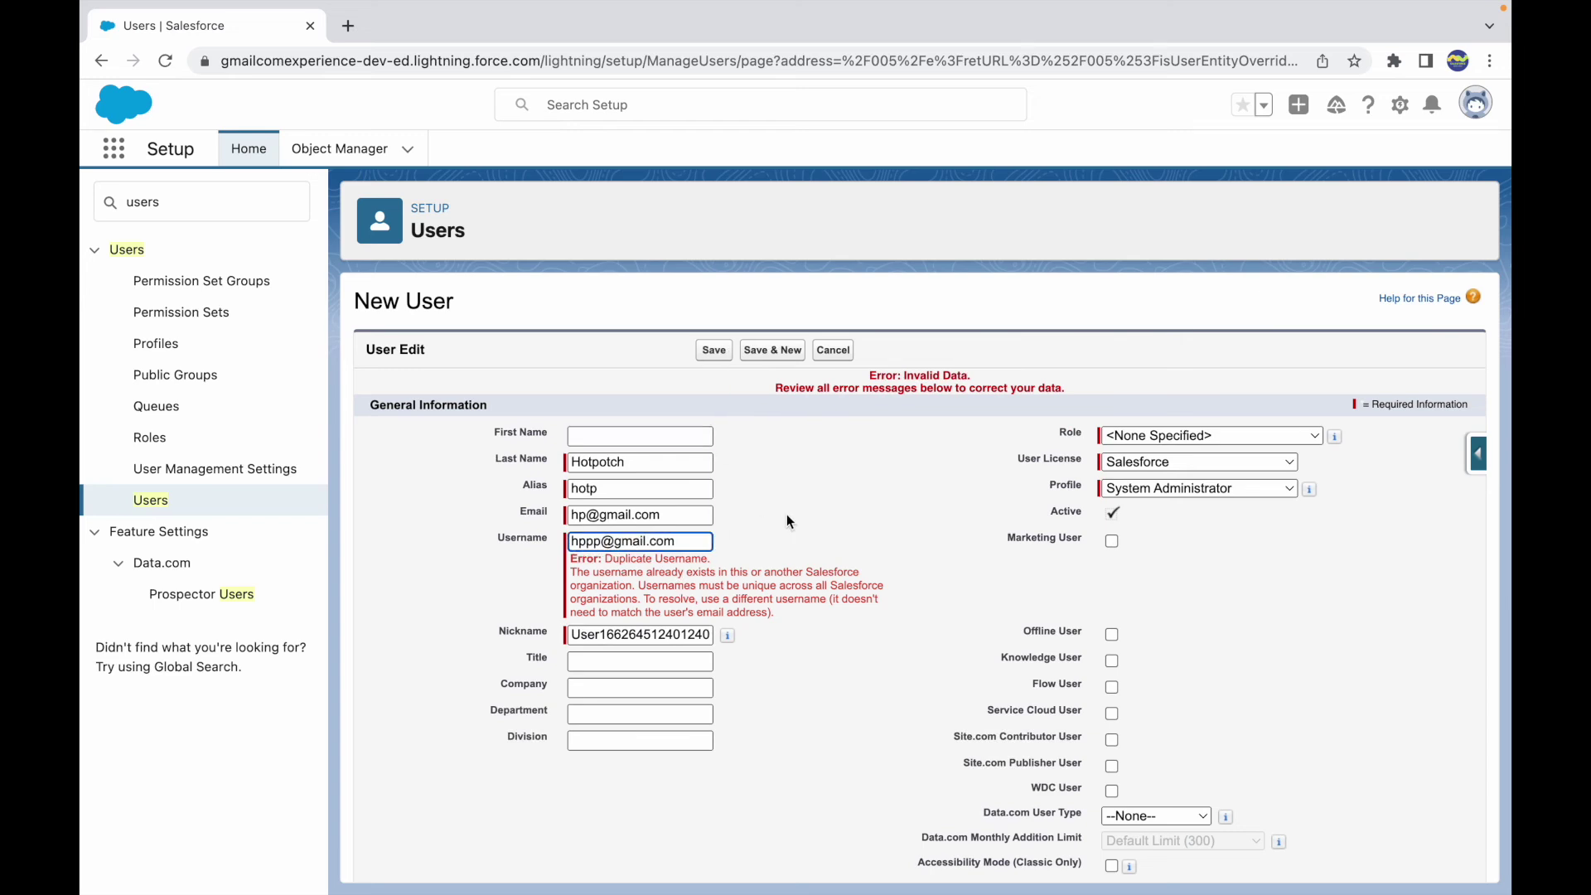
pyautogui.click(708, 352)
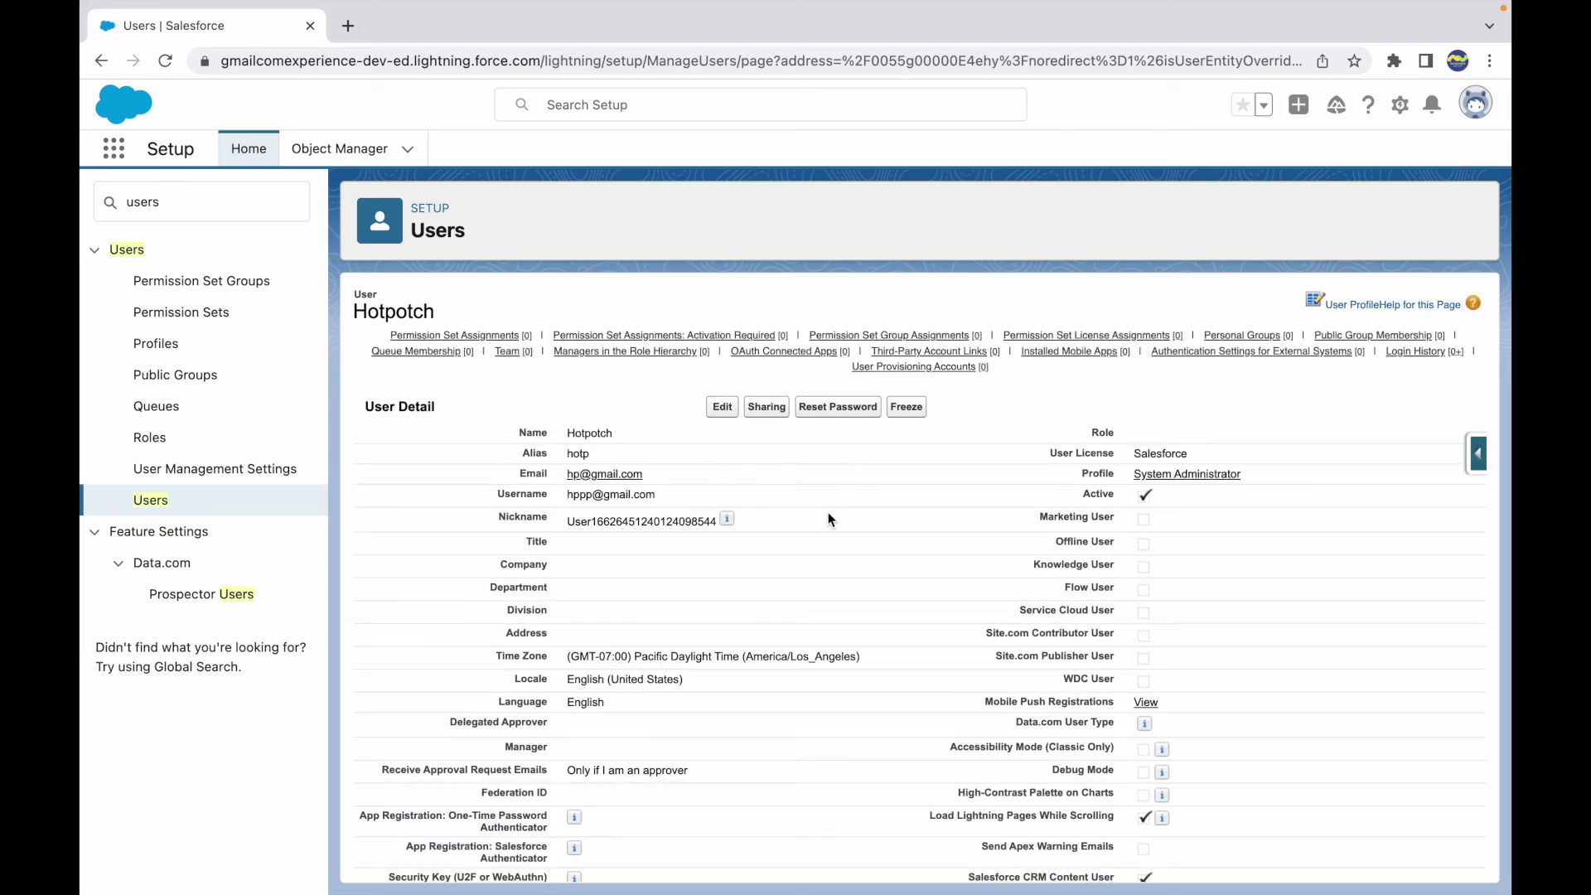
pyautogui.moveTo(1254, 477); pyautogui.dragTo(1123, 477)
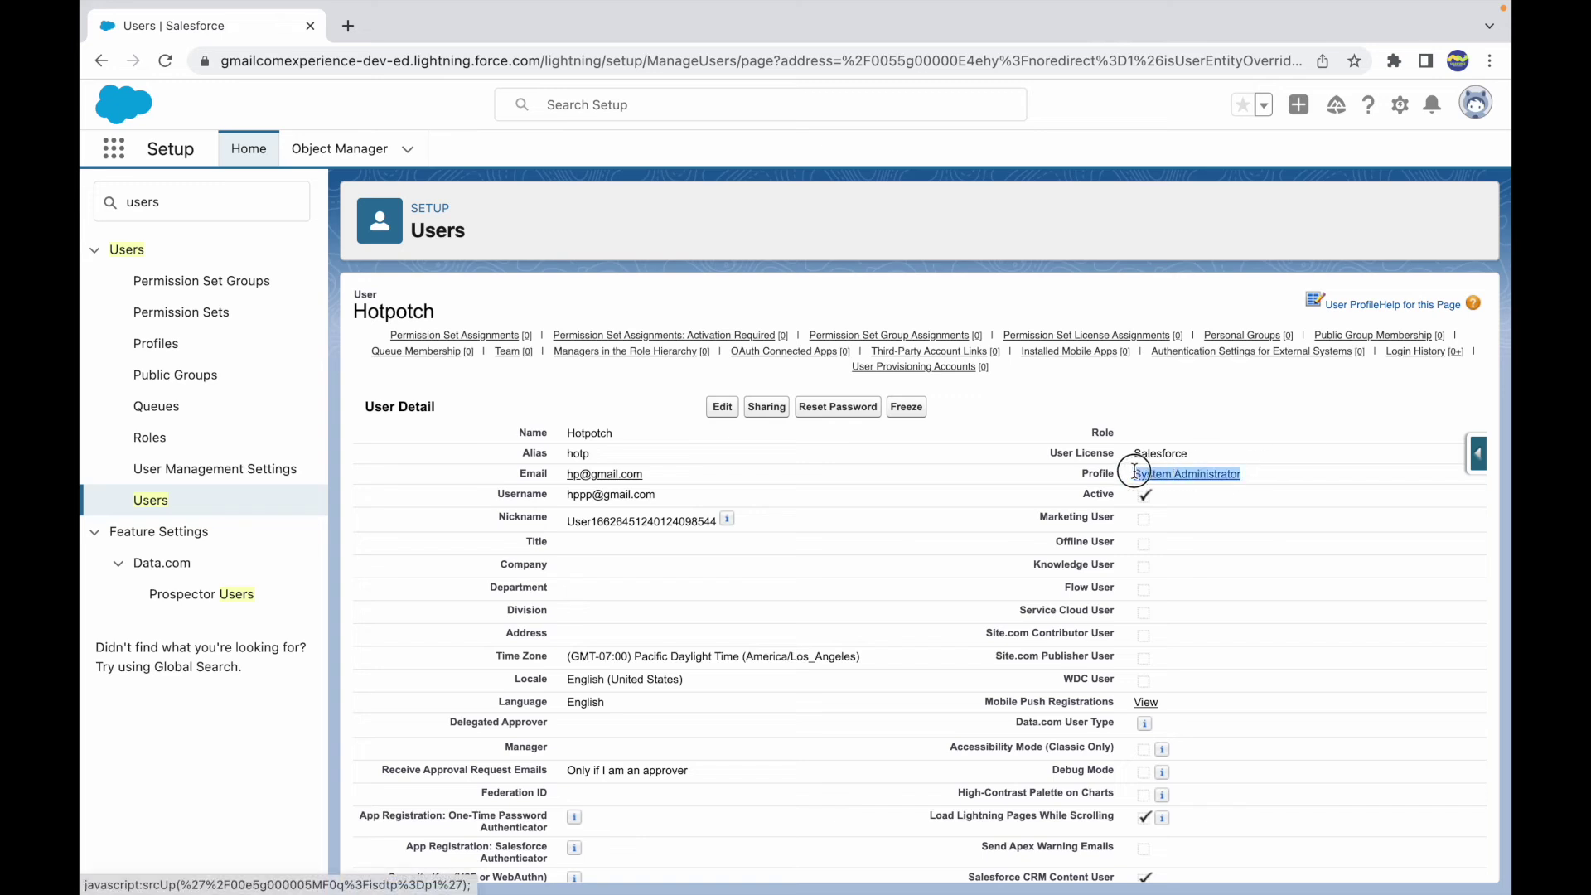
pyautogui.click(911, 471)
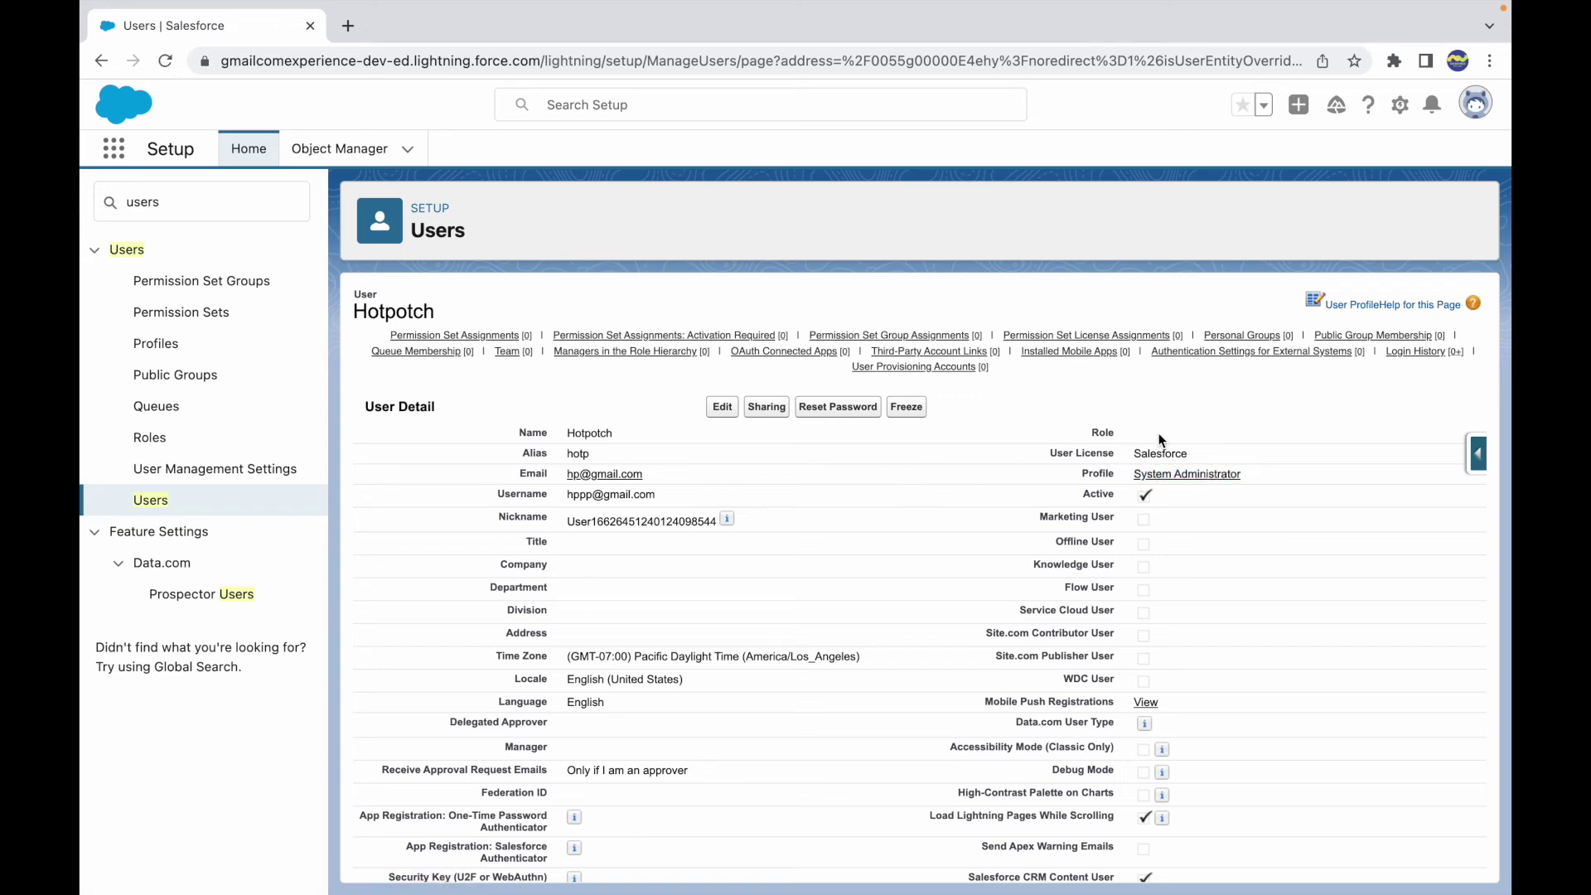
pyautogui.hotkey('ctrl', 'Up')
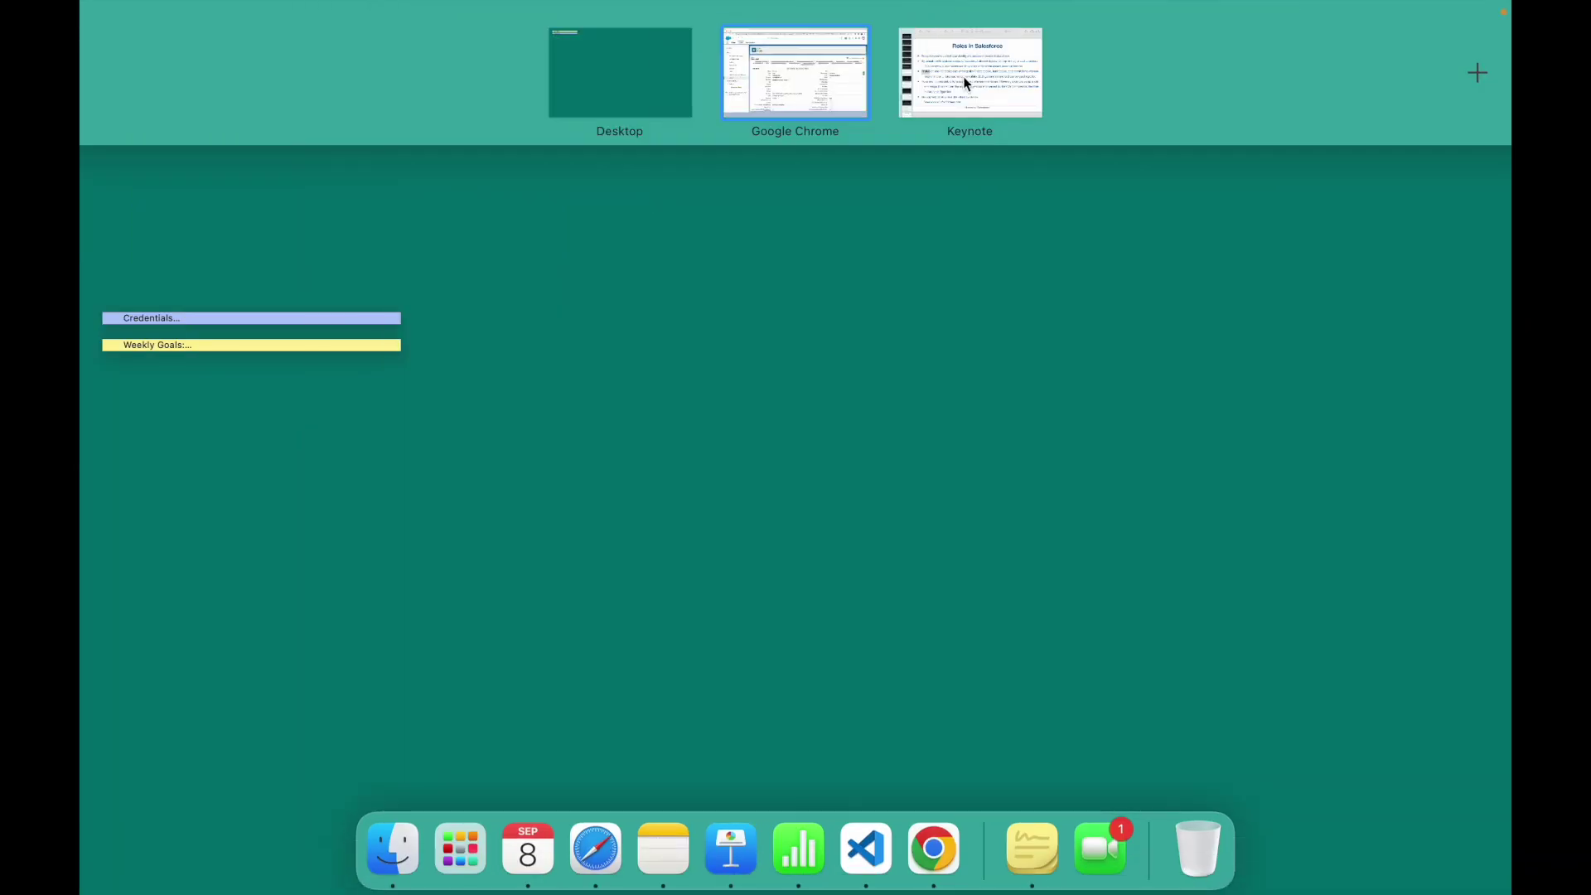
# - On the Roles in Salesforce slide, highlight mandatory, Profiles, However, user, records, OWD and configuration
pyautogui.click(967, 77)
pyautogui.click(330, 549)
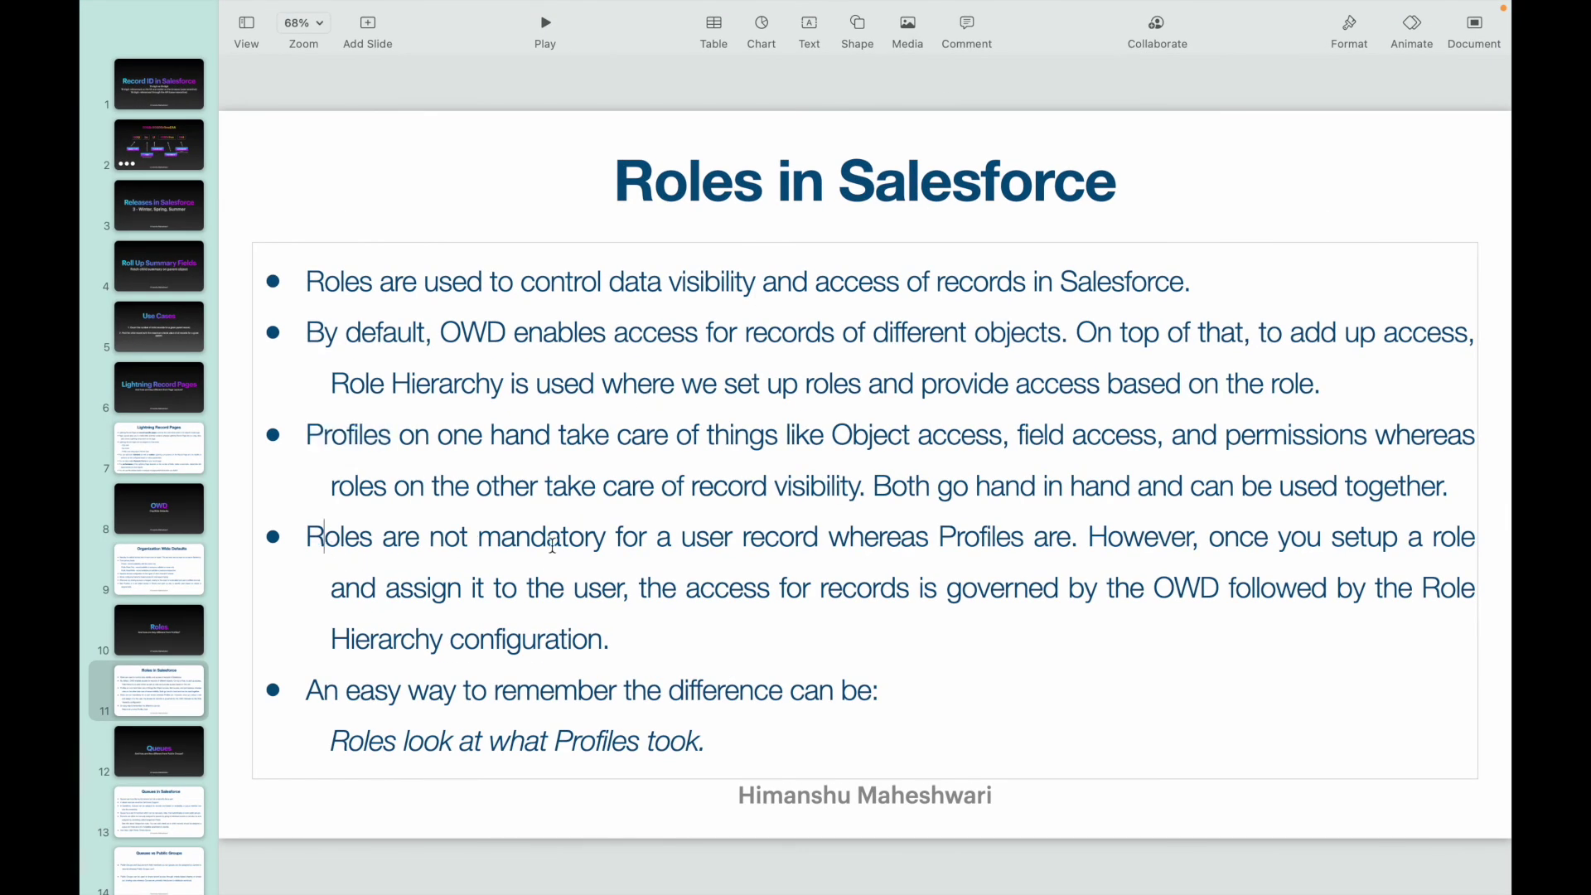
pyautogui.doubleClick(551, 540)
pyautogui.click(725, 539)
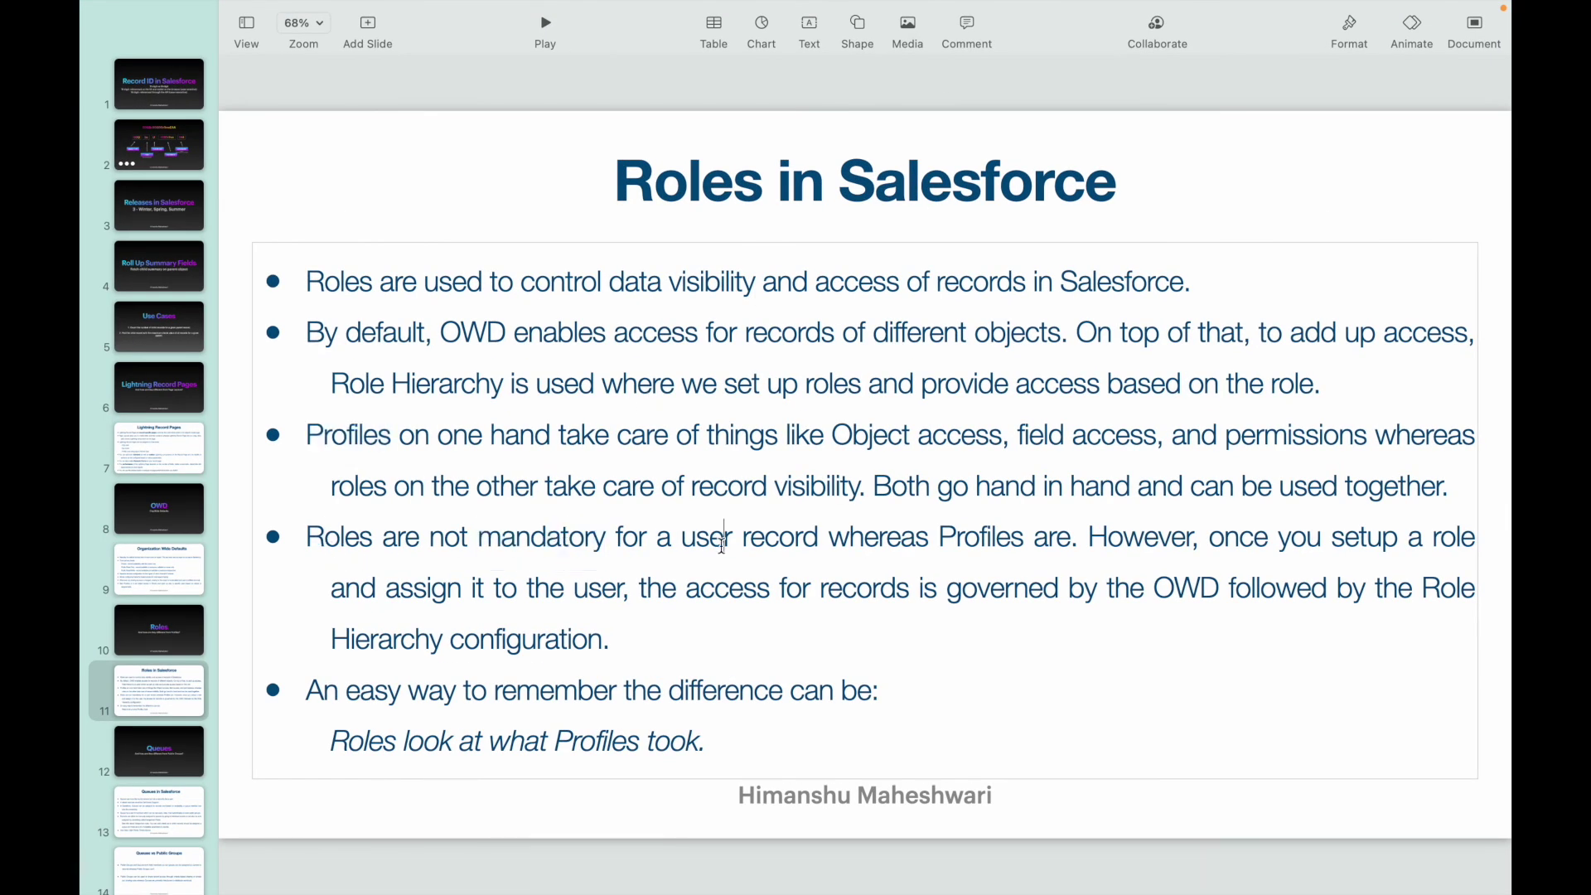
pyautogui.doubleClick(953, 539)
pyautogui.doubleClick(1148, 539)
pyautogui.click(1348, 543)
pyautogui.doubleClick(600, 591)
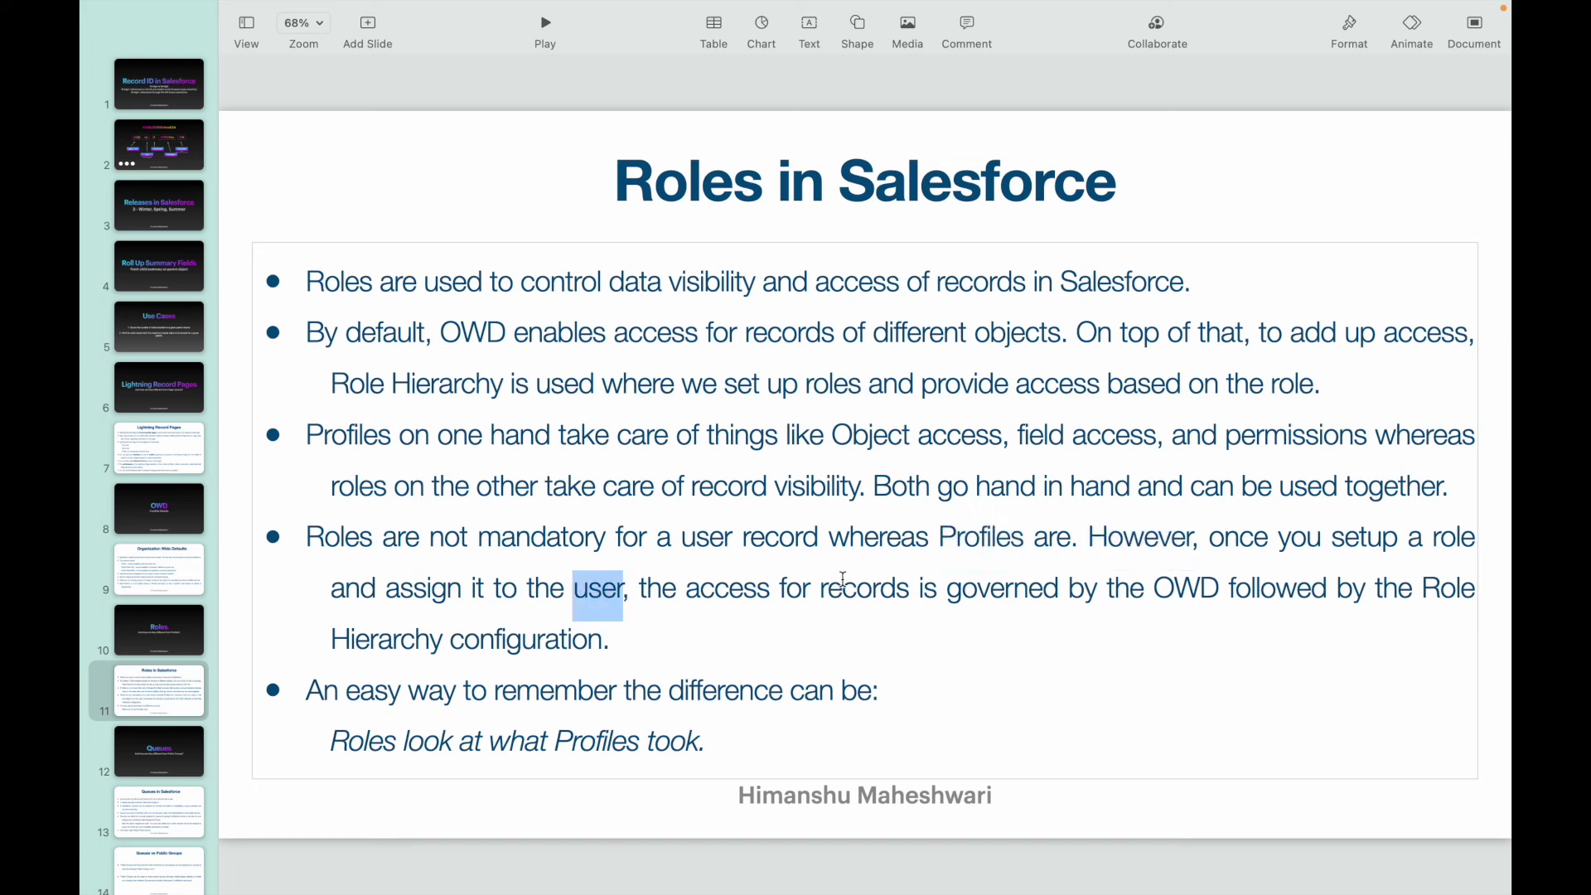
pyautogui.moveTo(829, 593); pyautogui.dragTo(962, 596)
pyautogui.doubleClick(1178, 590)
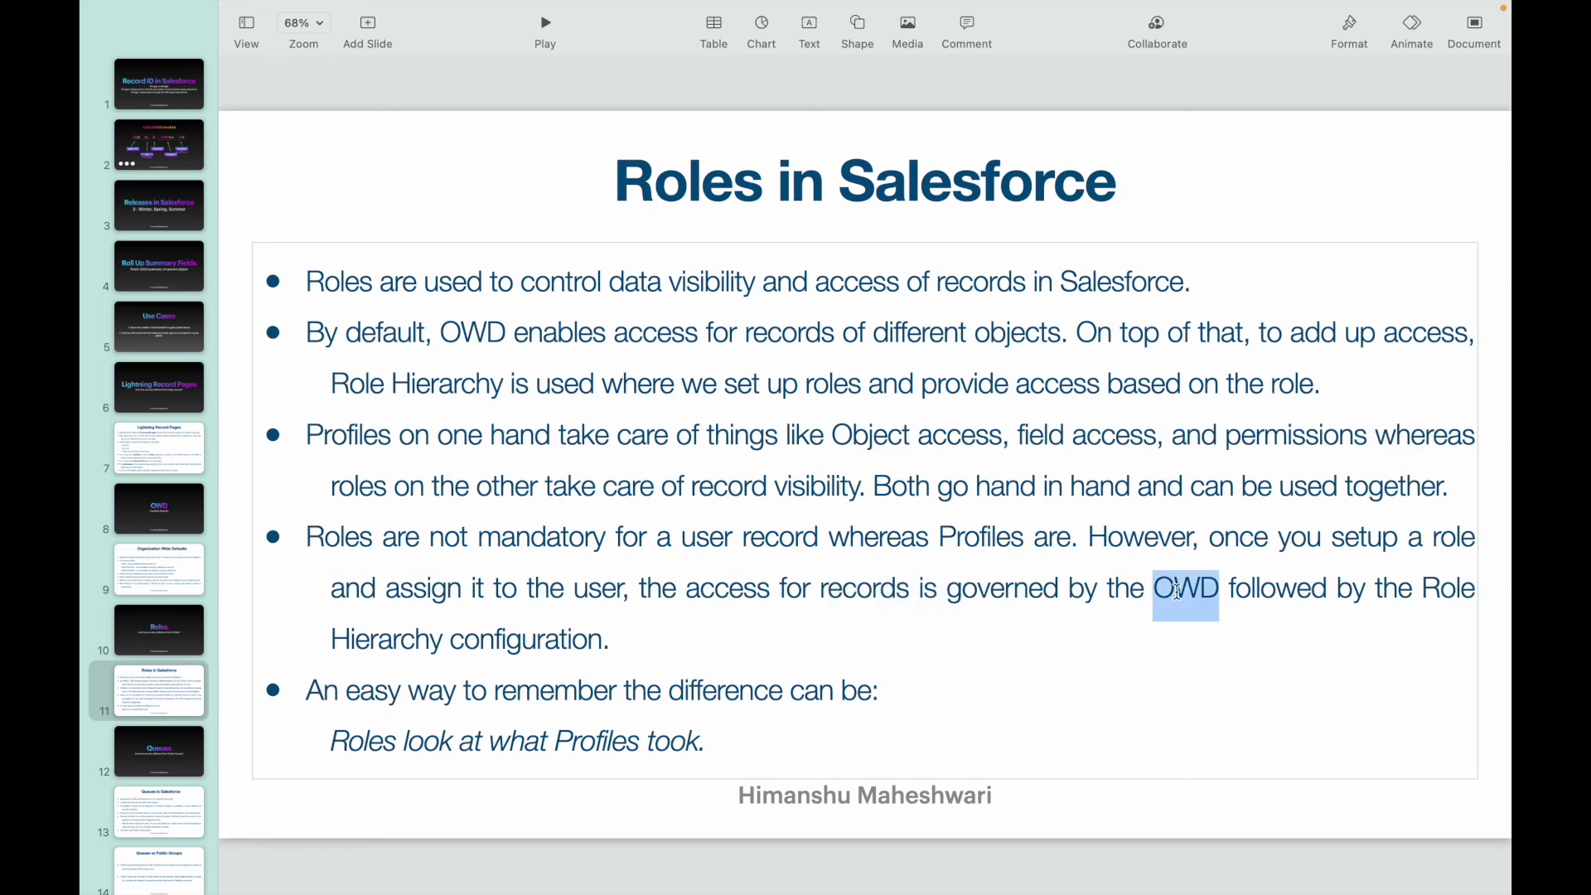
pyautogui.click(1341, 589)
pyautogui.doubleClick(515, 636)
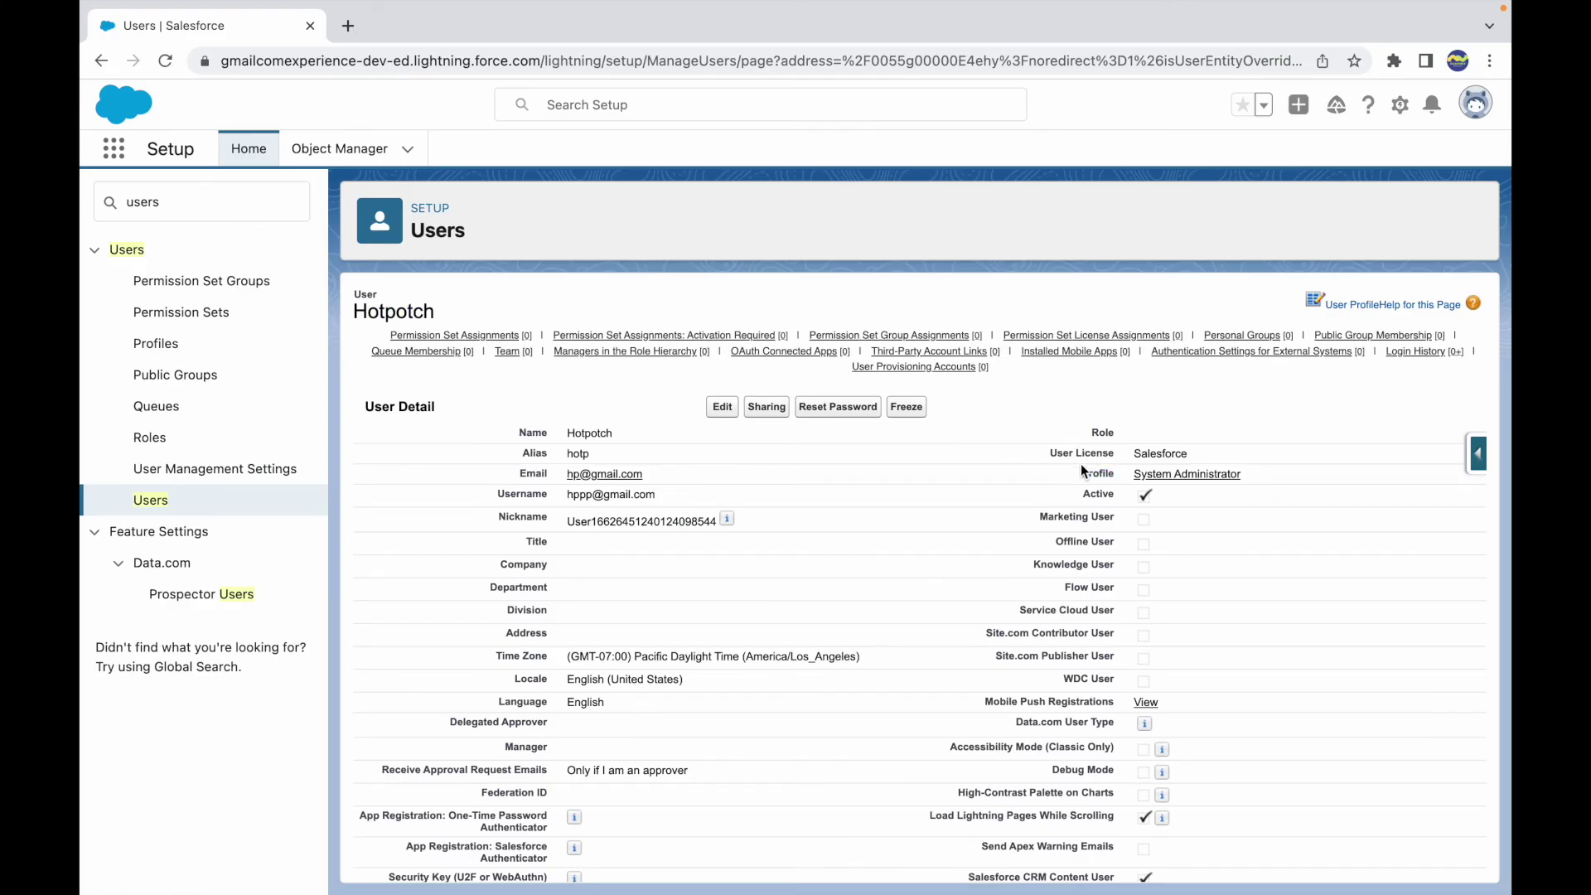
# - Highlight the System Administrator profile and the still-empty Role field on the new user's record
pyautogui.moveTo(1253, 482); pyautogui.dragTo(1137, 479)
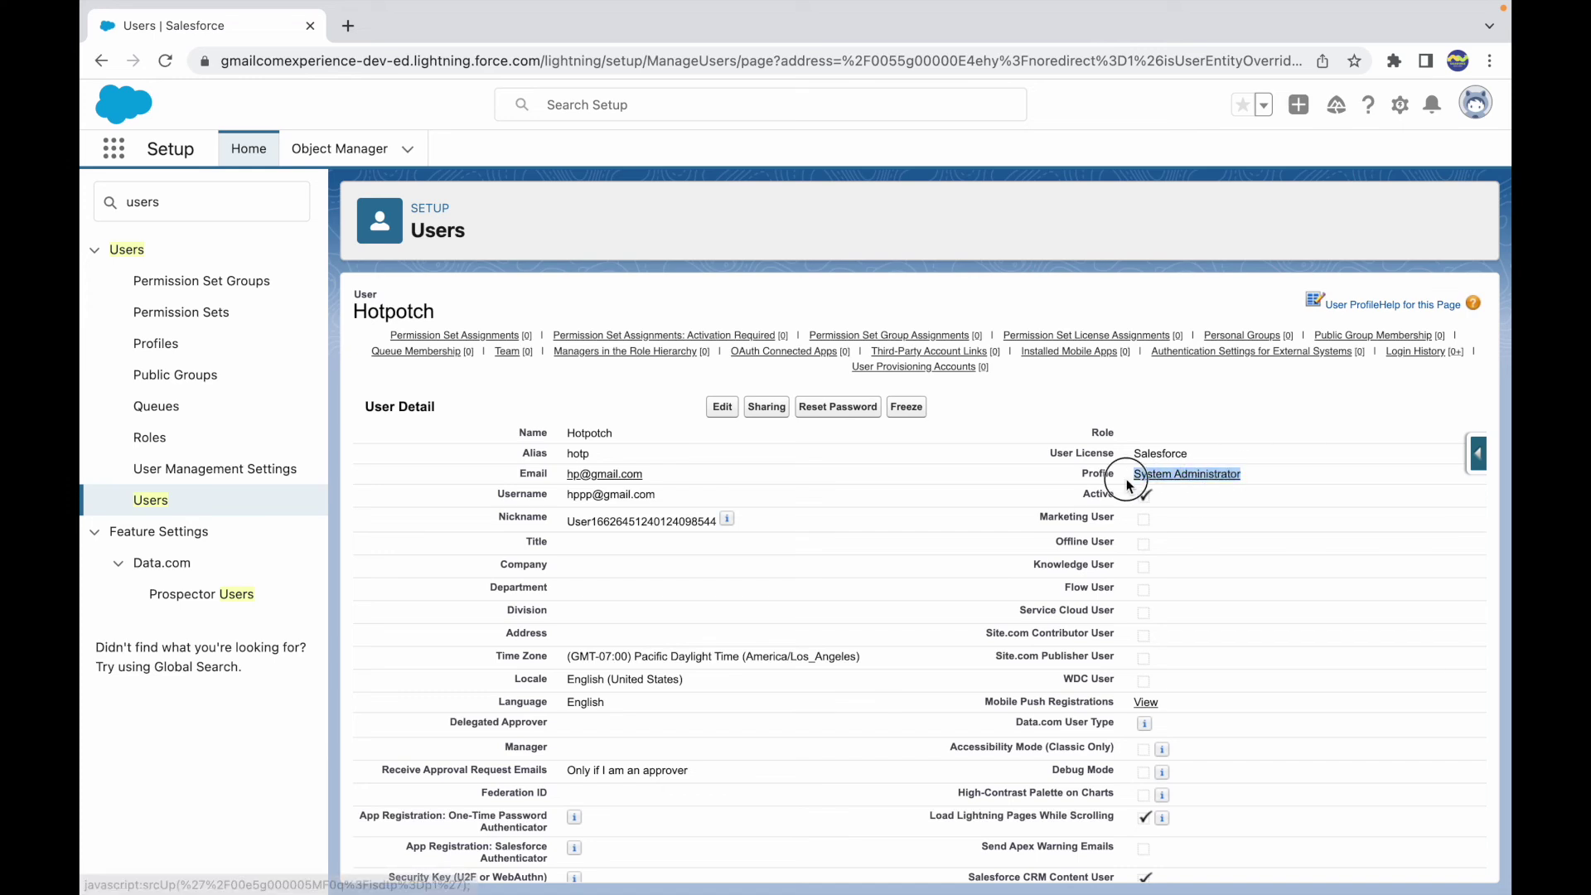
pyautogui.click(1265, 475)
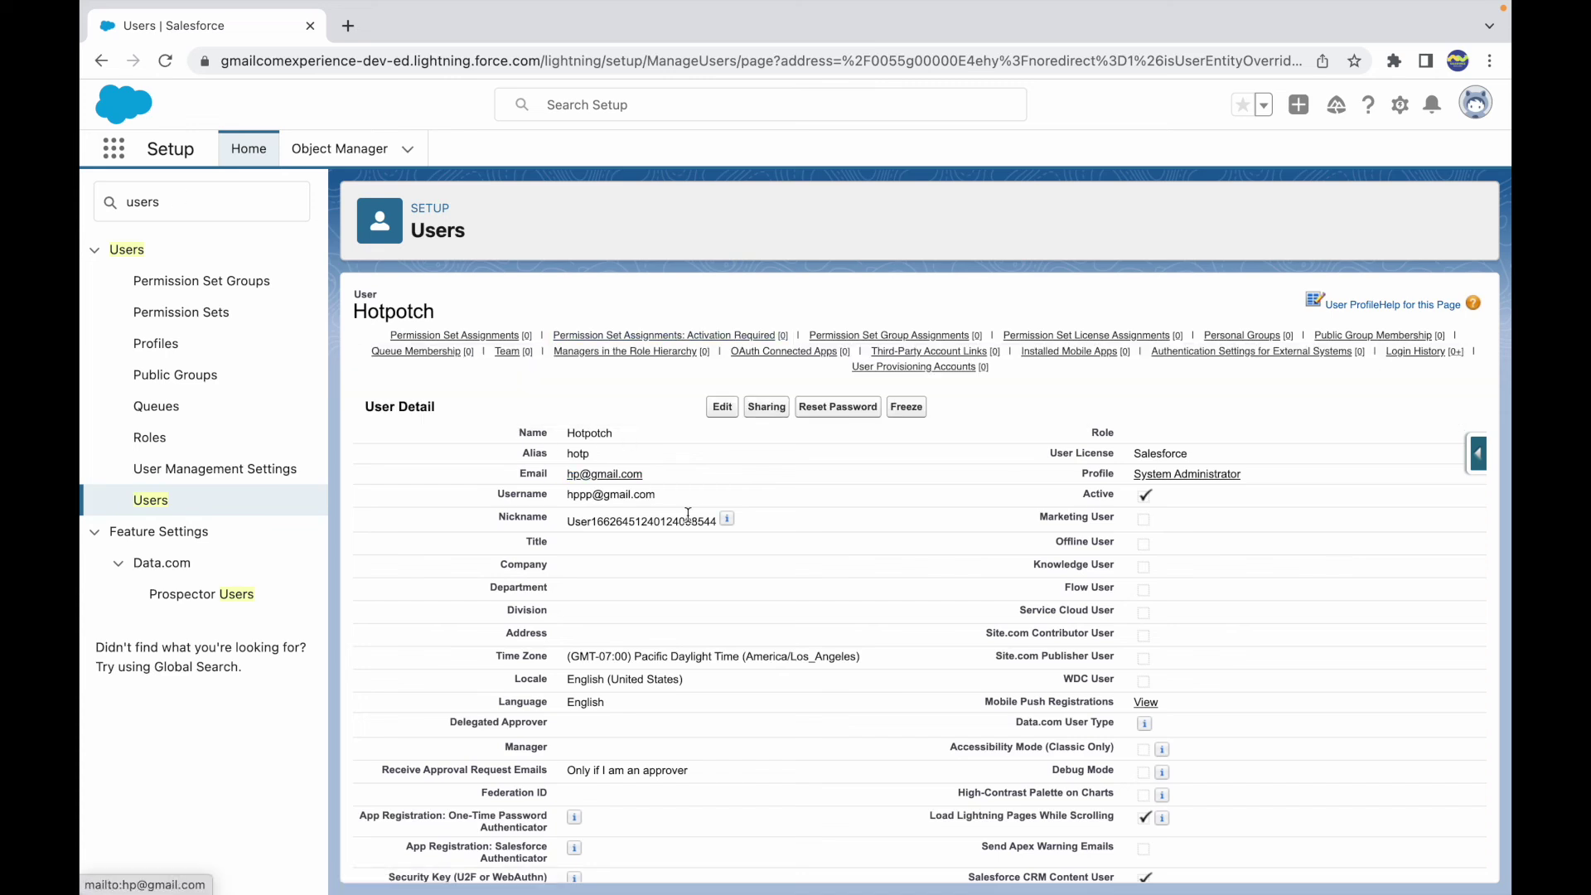
pyautogui.click(1121, 437)
pyautogui.moveTo(1121, 437); pyautogui.dragTo(1082, 436)
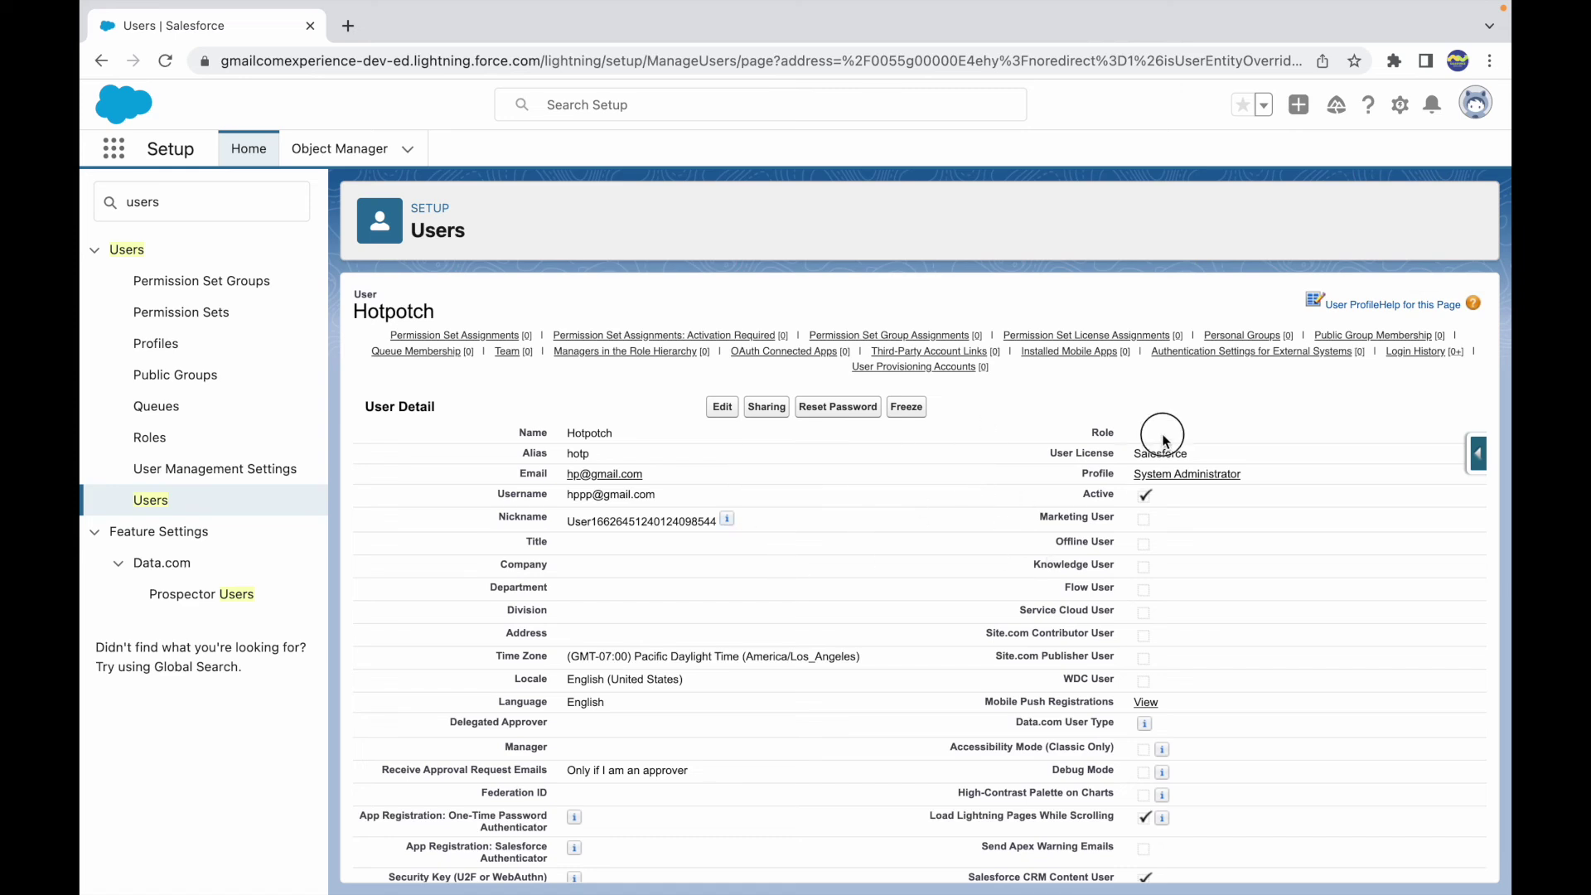
pyautogui.hotkey('ctrl', 'Up')
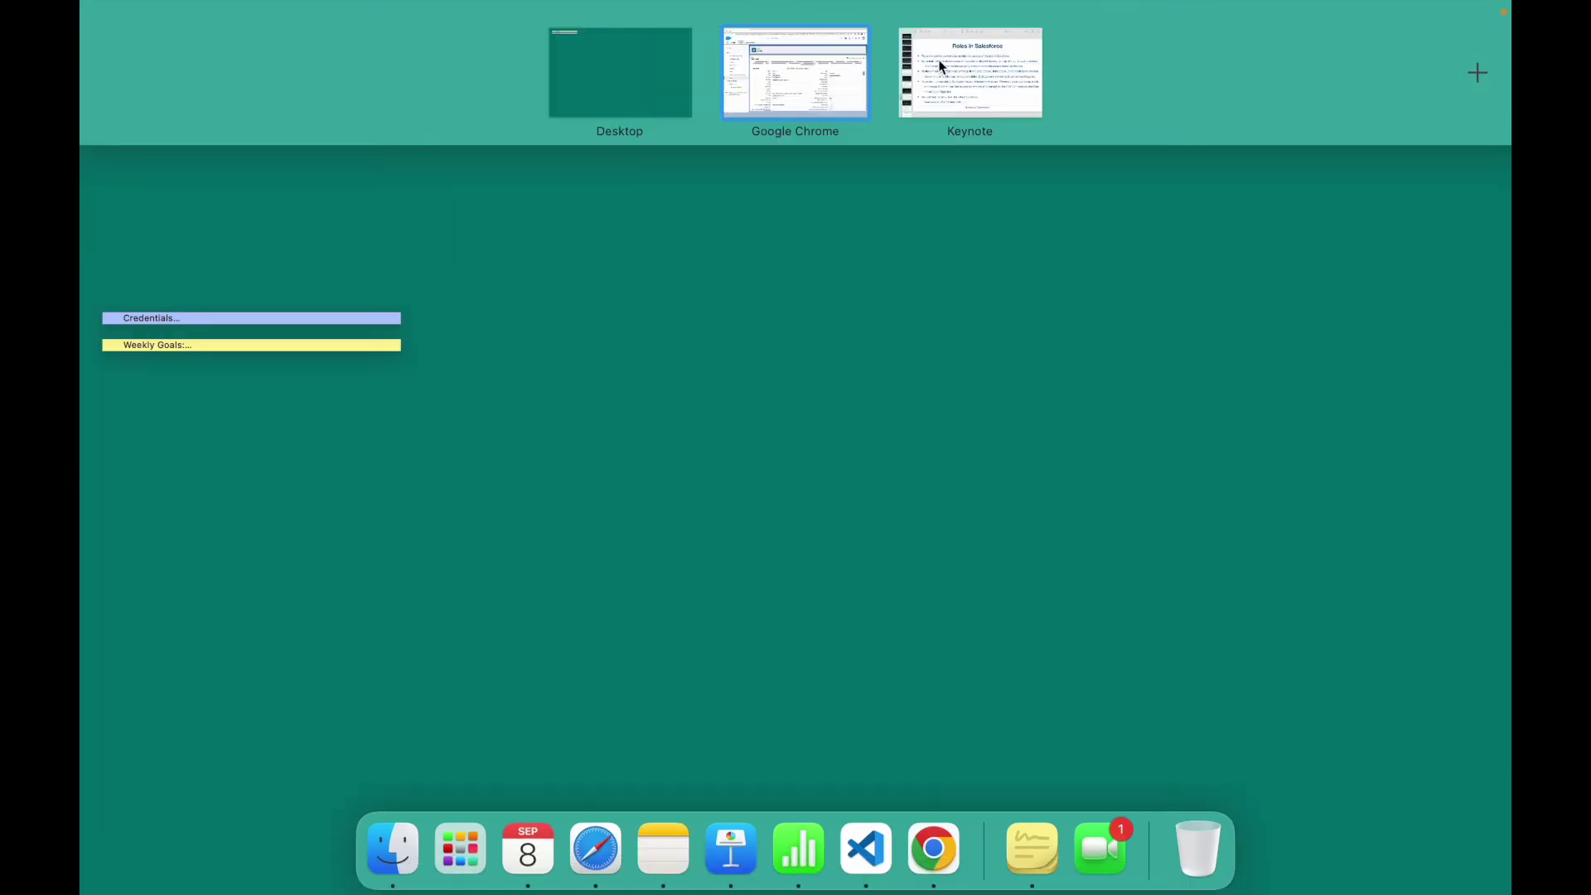
# - Highlight phrases in the italic line 'Roles look at what Profiles took' on the Roles slide
pyautogui.click(942, 66)
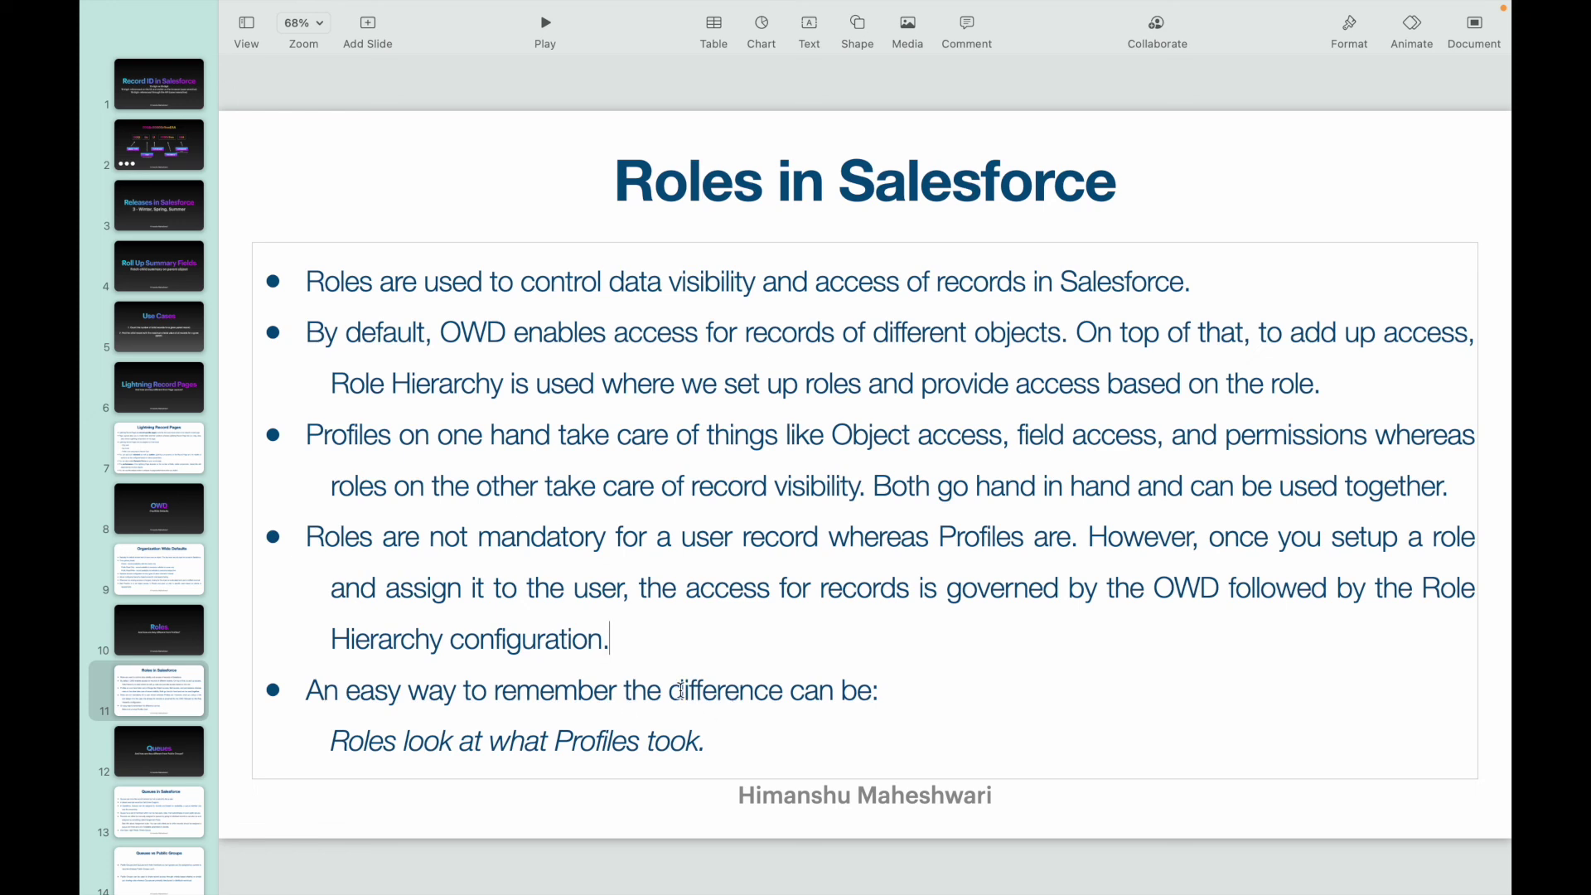
pyautogui.moveTo(332, 740); pyautogui.dragTo(715, 744)
pyautogui.click(727, 744)
pyautogui.moveTo(555, 740); pyautogui.dragTo(658, 744)
pyautogui.click(686, 742)
pyautogui.moveTo(333, 746); pyautogui.dragTo(454, 747)
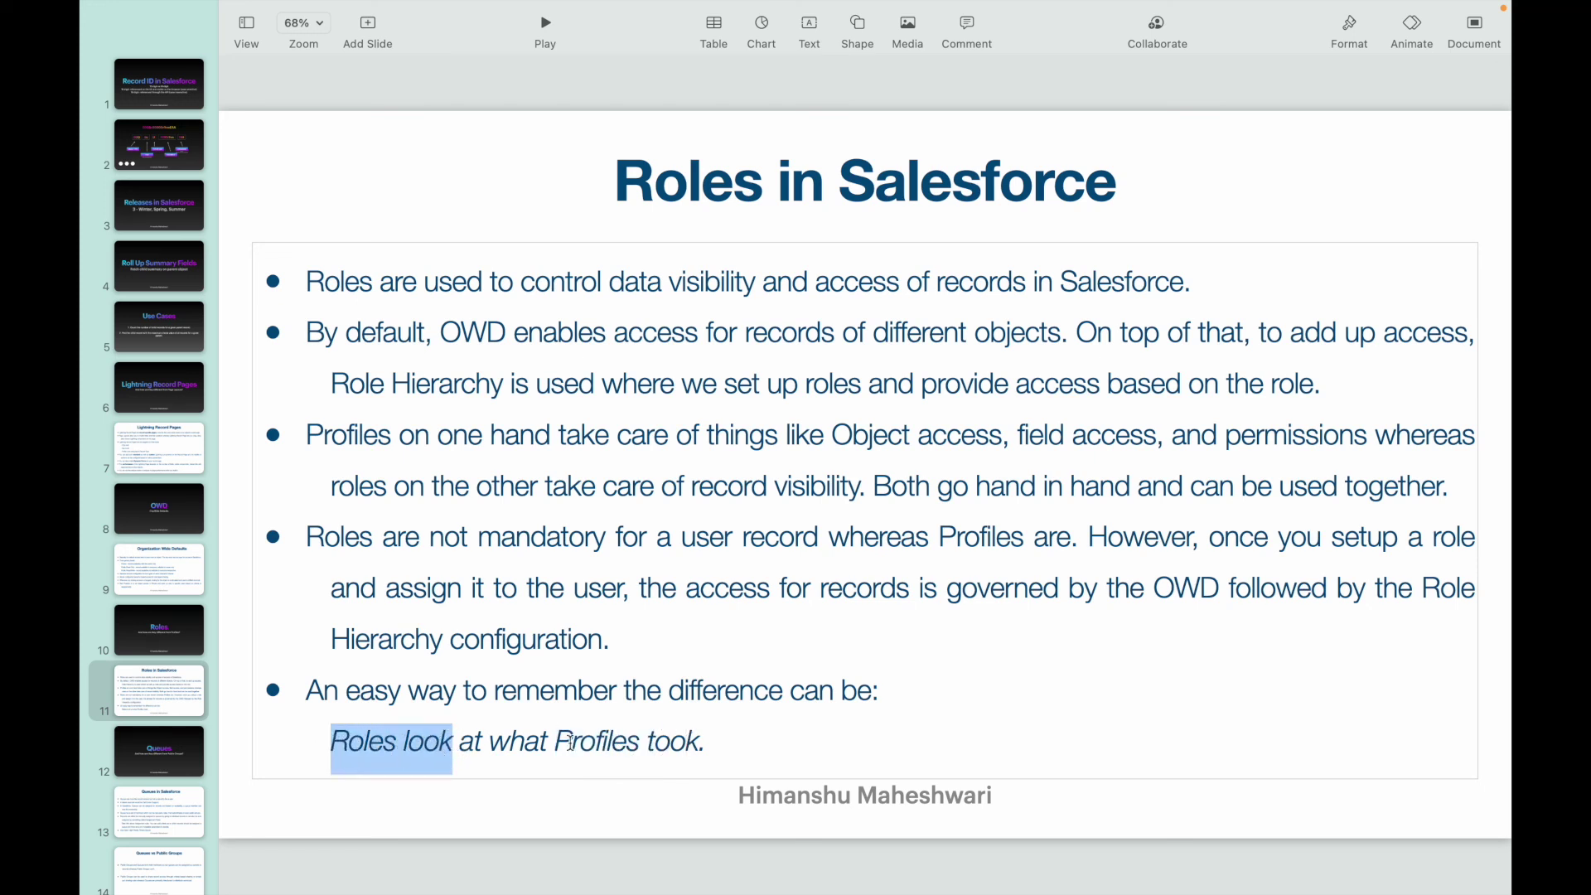
pyautogui.click(733, 746)
pyautogui.moveTo(331, 745); pyautogui.dragTo(738, 727)
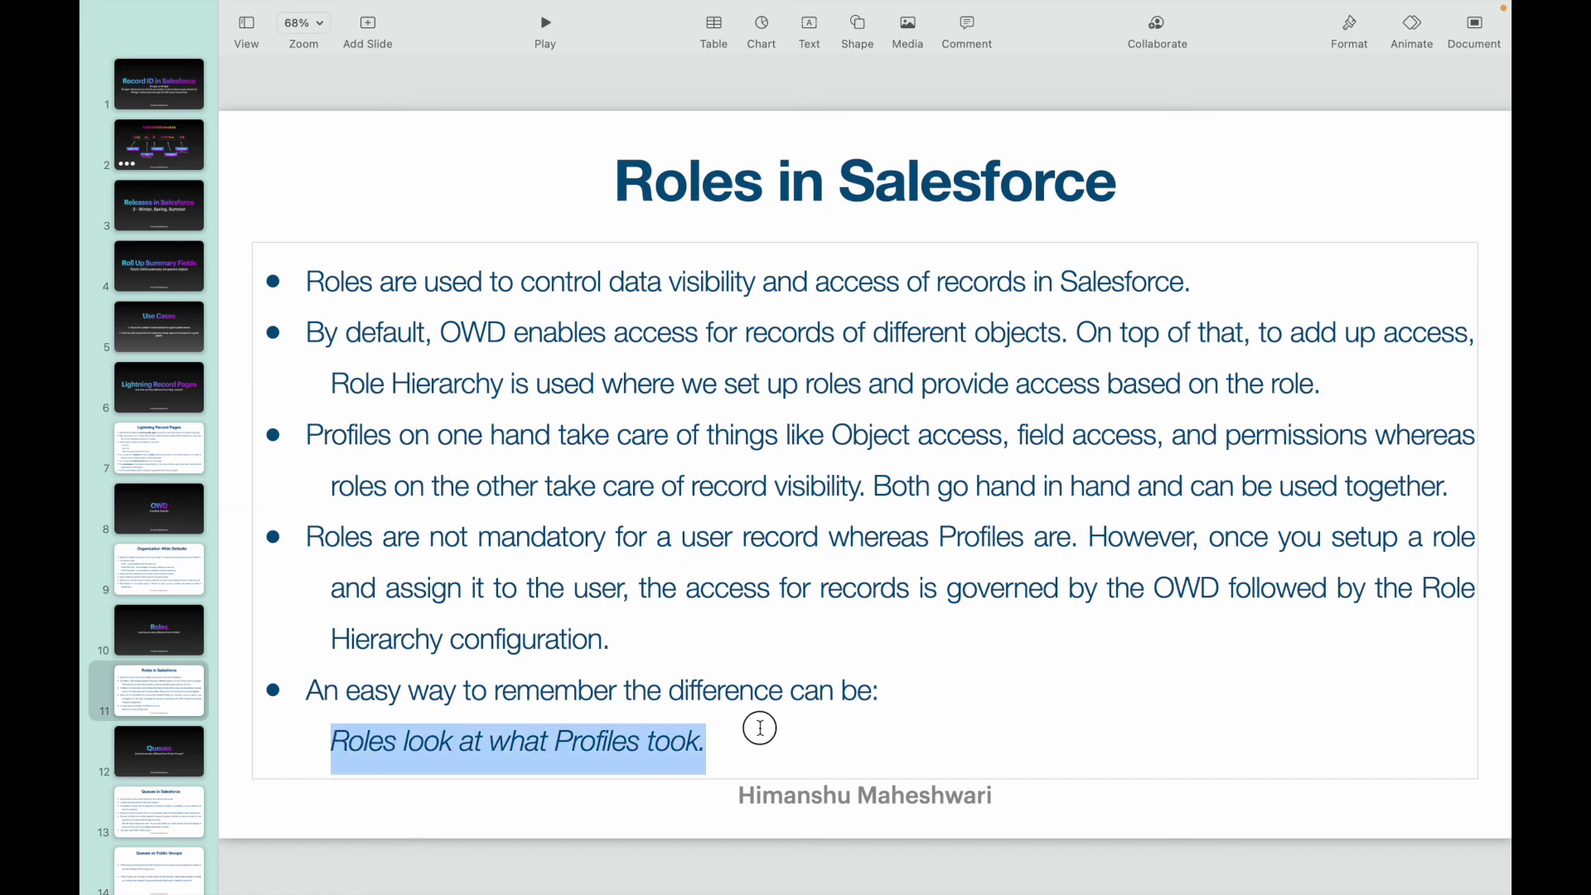
pyautogui.click(810, 730)
pyautogui.moveTo(325, 744); pyautogui.dragTo(713, 726)
pyautogui.click(728, 724)
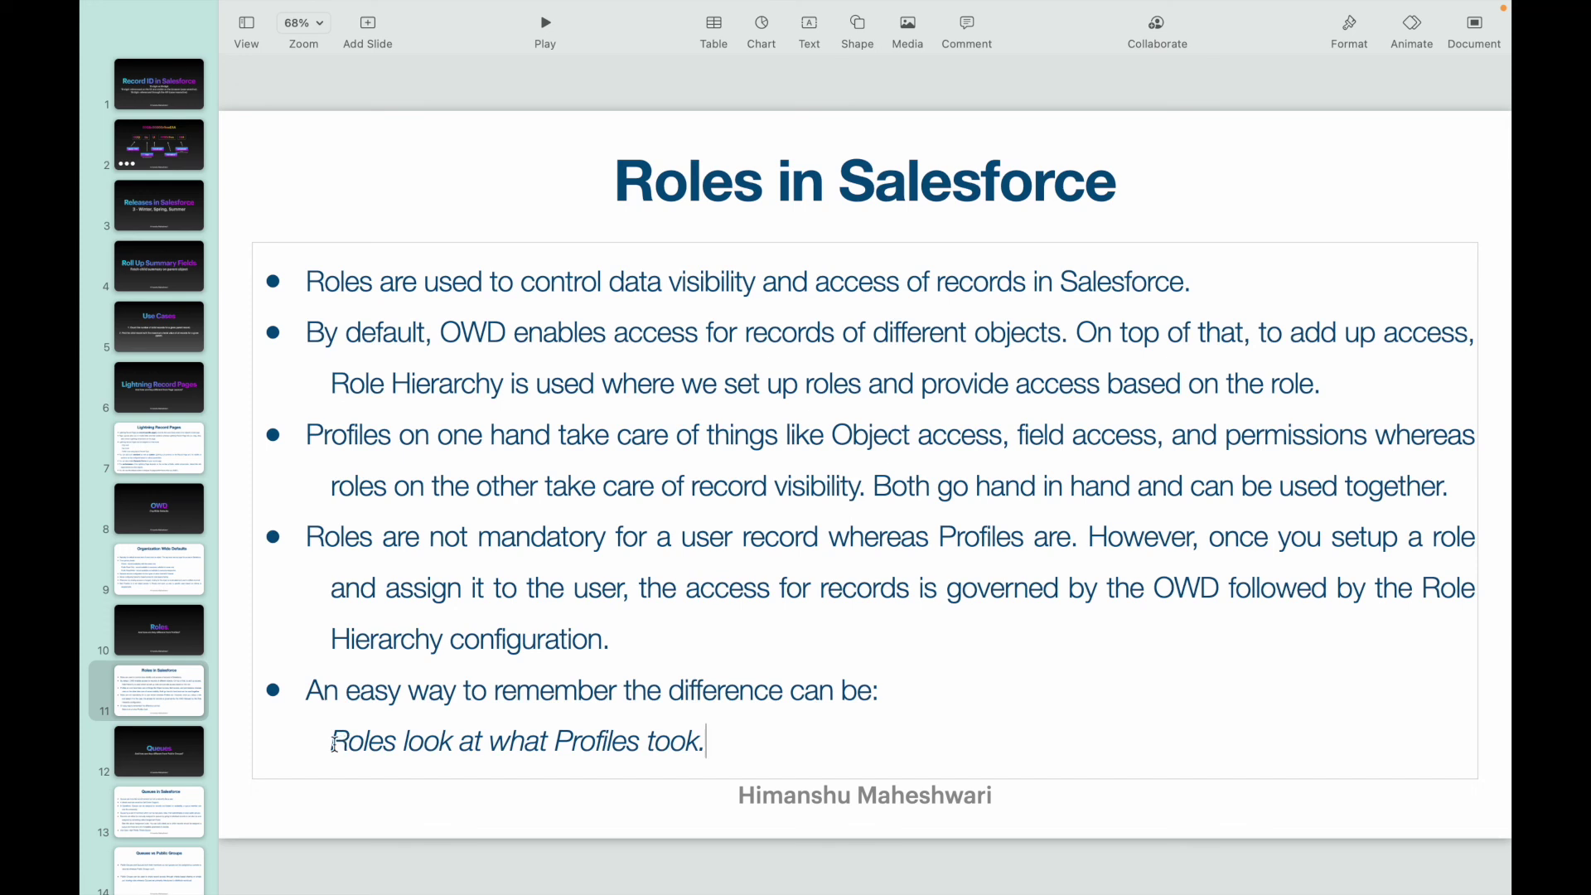
# - Move to slide 9, Organization Wide Defaults, via the OWD title slide
pyautogui.click(780, 590)
pyautogui.click(157, 510)
pyautogui.click(157, 559)
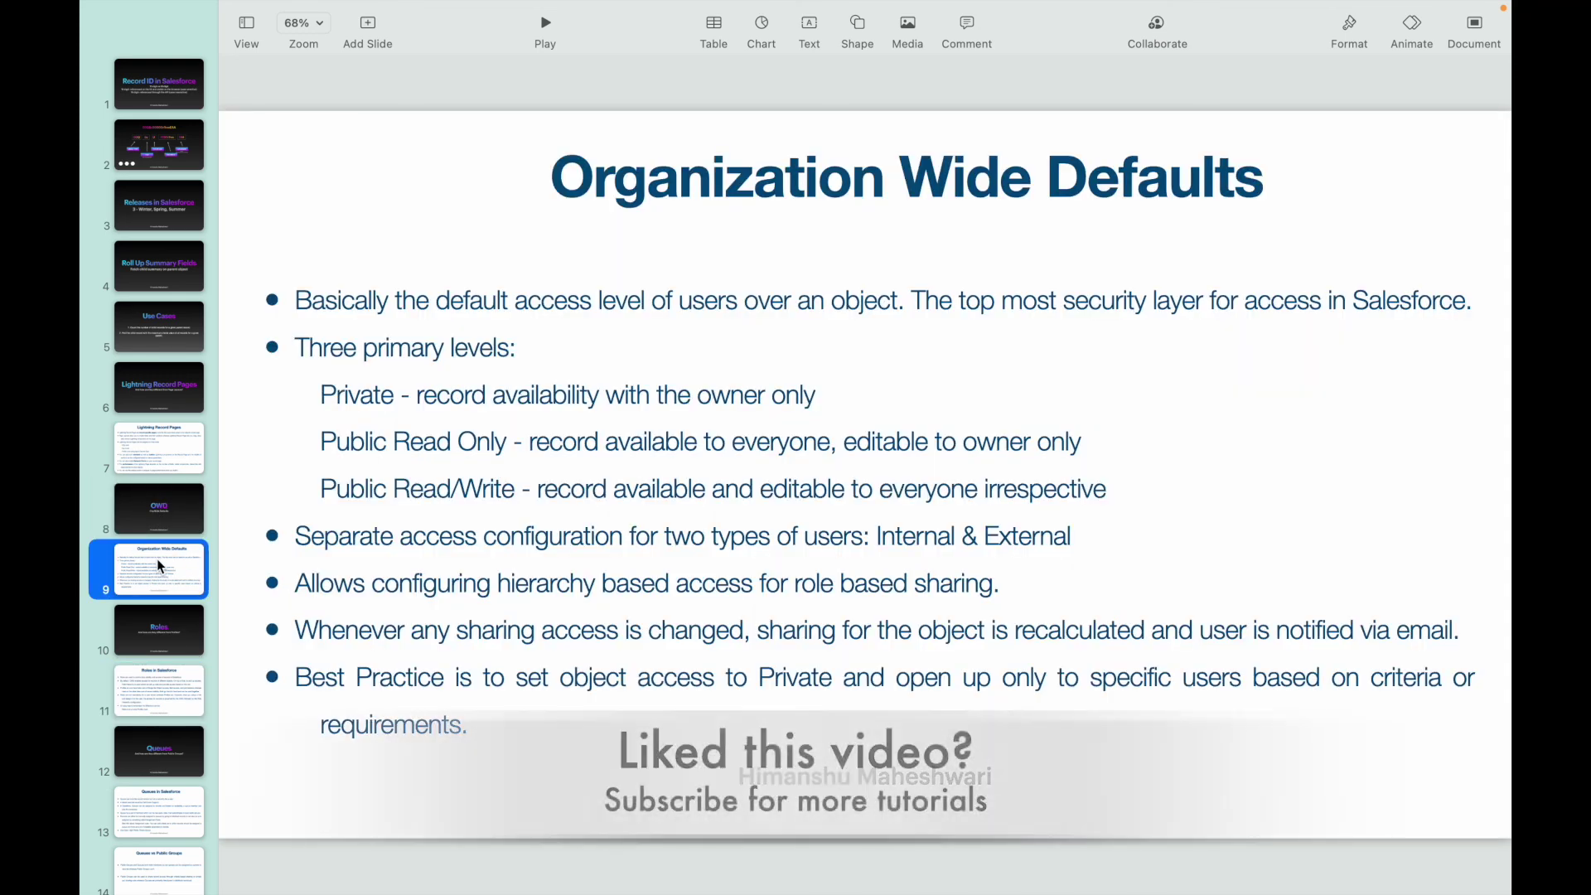
pyautogui.moveTo(1036, 8)
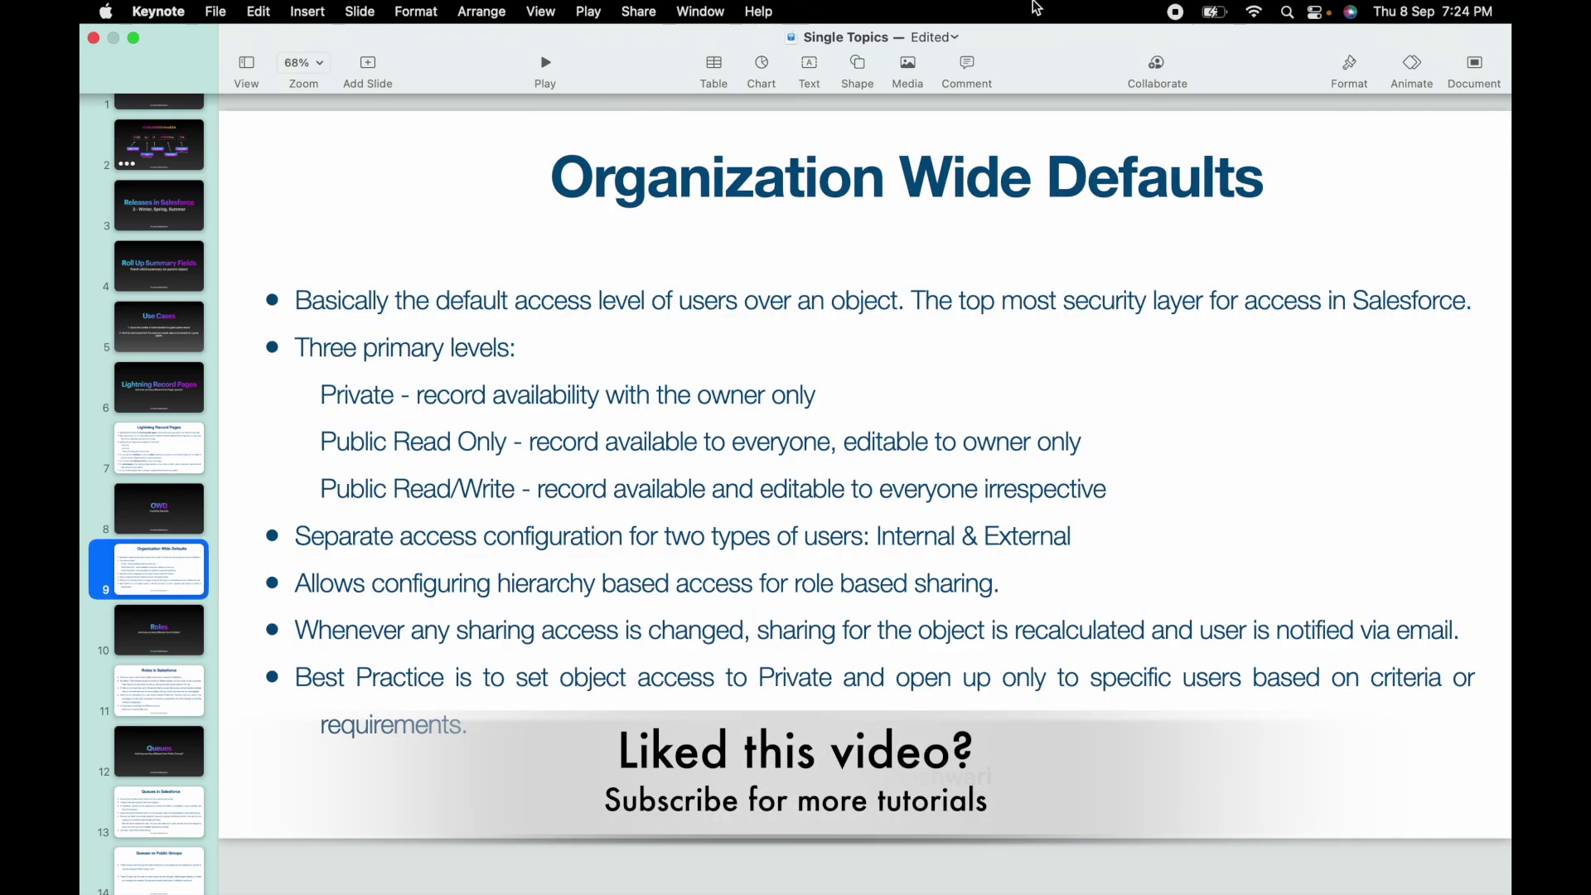